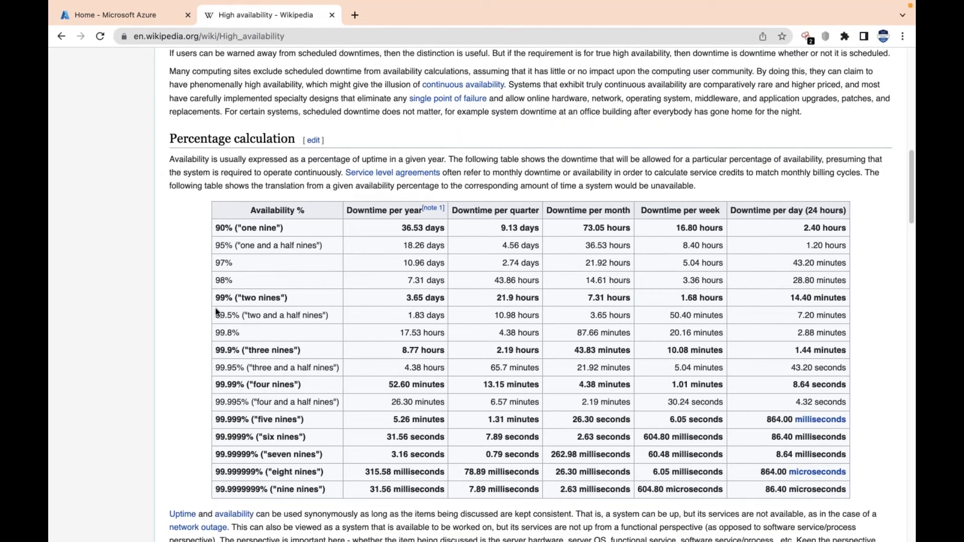
# Examine the allowed downtime per year and shorter periods for 99.9% ("three nines") availability in the percentage calculation table
pyautogui.moveTo(216, 350); pyautogui.dragTo(397, 350)
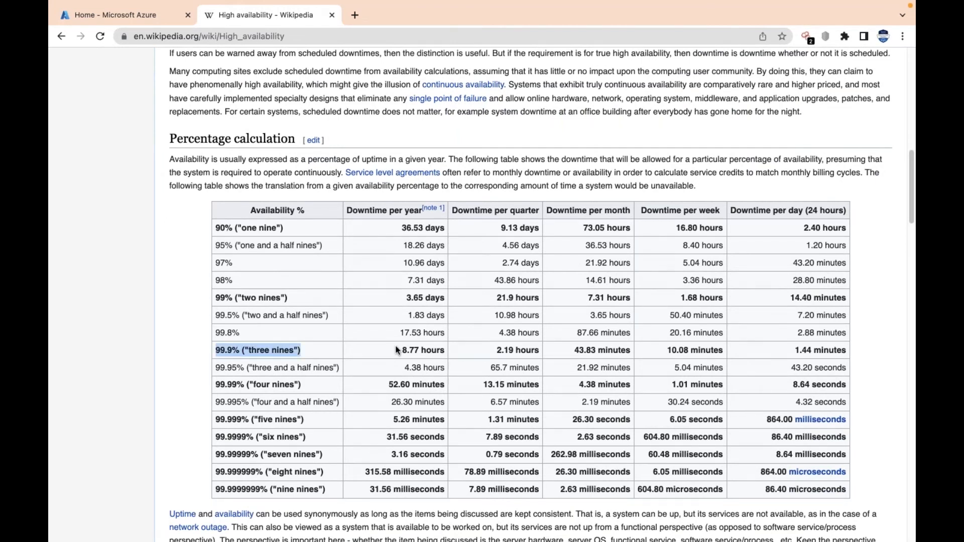
pyautogui.moveTo(397, 350); pyautogui.dragTo(458, 354)
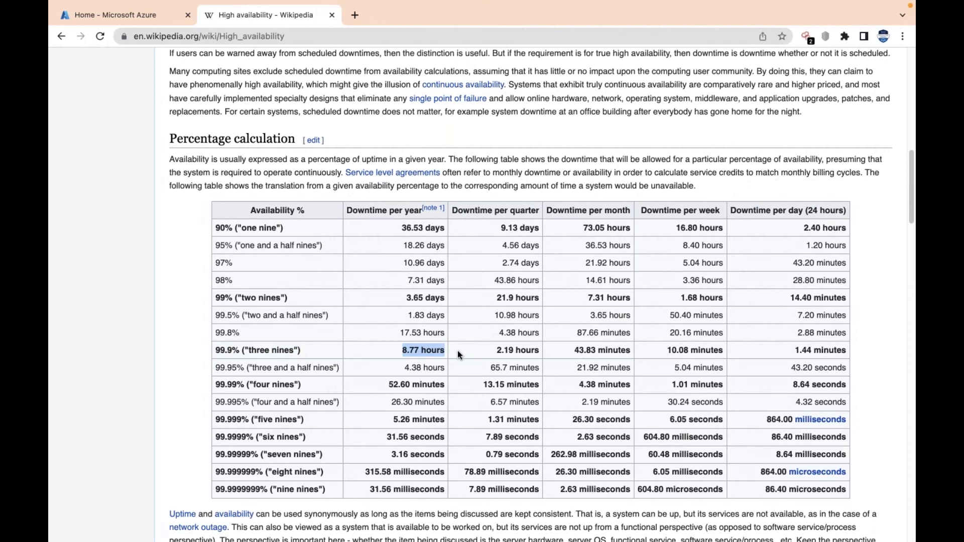
pyautogui.moveTo(492, 357); pyautogui.dragTo(595, 350)
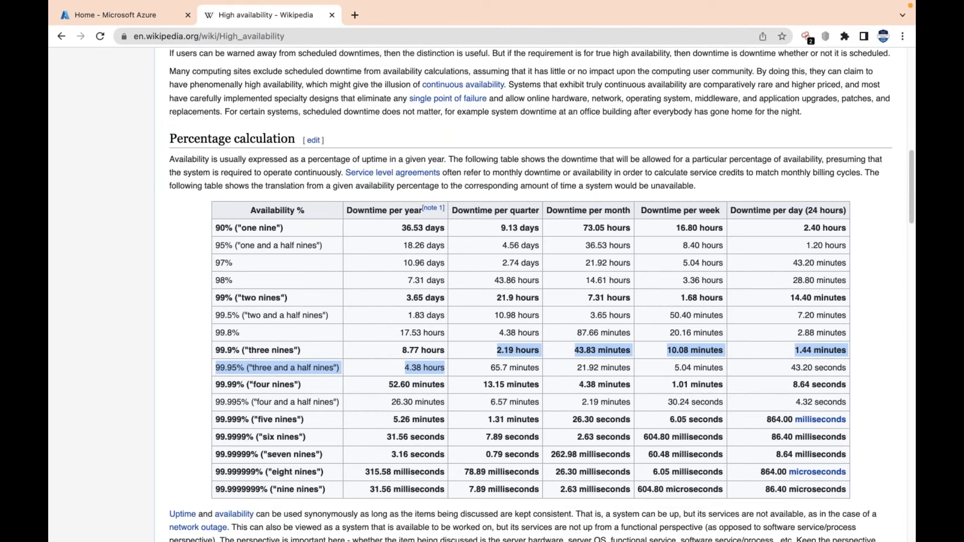
pyautogui.click(235, 351)
pyautogui.doubleClick(235, 351)
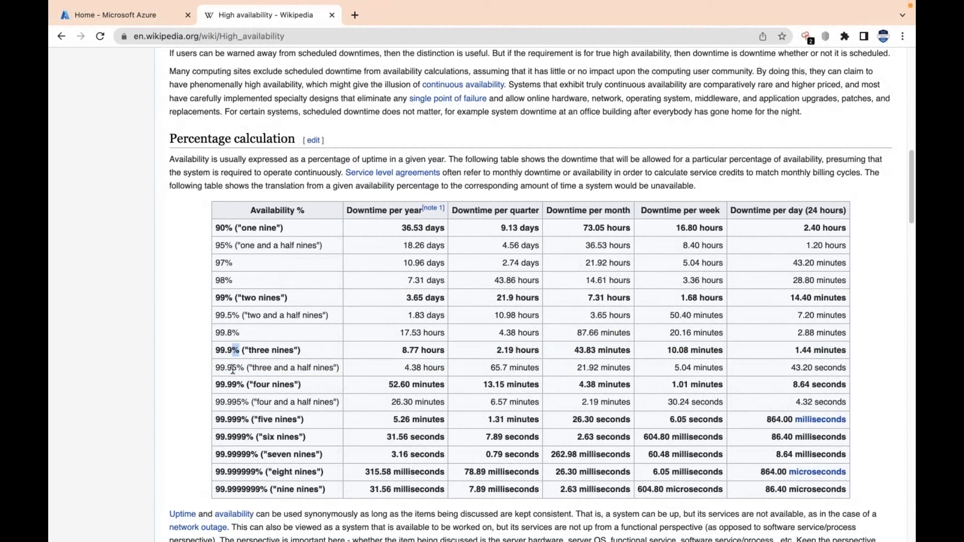
# Compare the downtime figures of the 99.95% and 99.99% availability rows across the day, week, quarter and year columns
pyautogui.click(233, 370)
pyautogui.moveTo(239, 368); pyautogui.dragTo(843, 366)
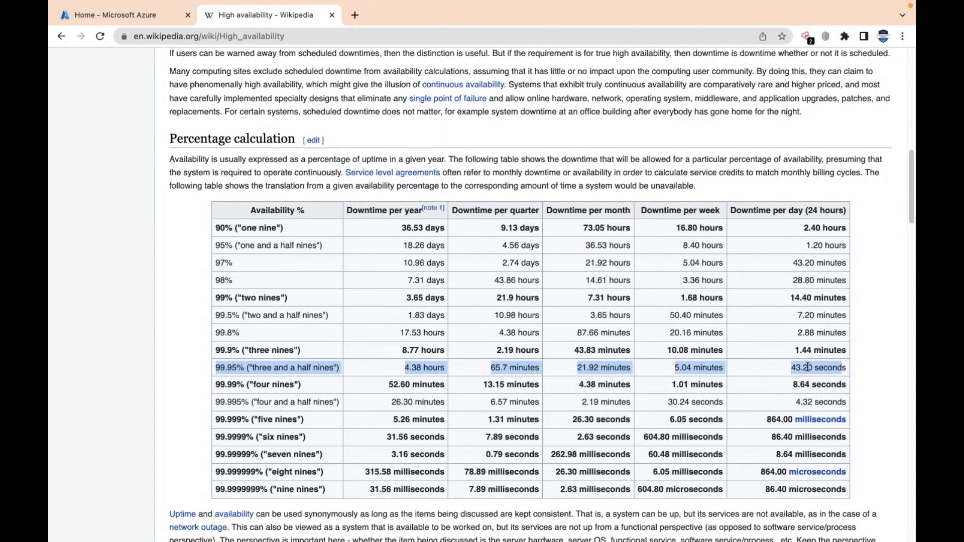
pyautogui.moveTo(217, 383); pyautogui.dragTo(849, 388)
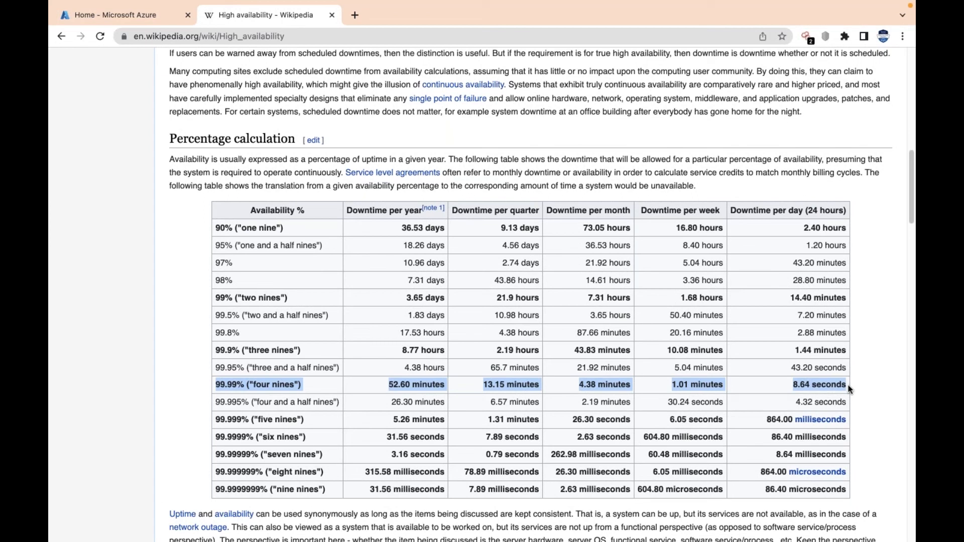
pyautogui.moveTo(852, 368); pyautogui.dragTo(776, 365)
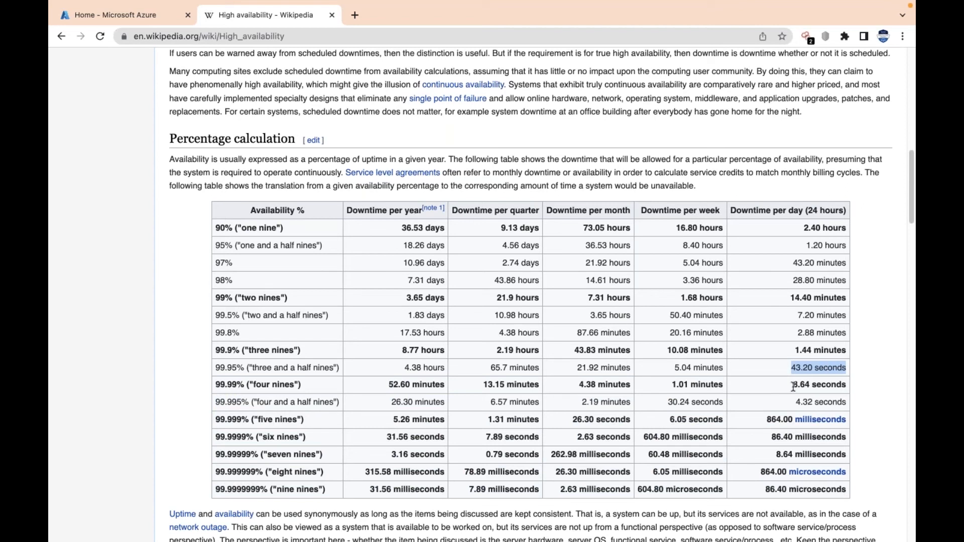
pyautogui.moveTo(793, 385); pyautogui.dragTo(833, 385)
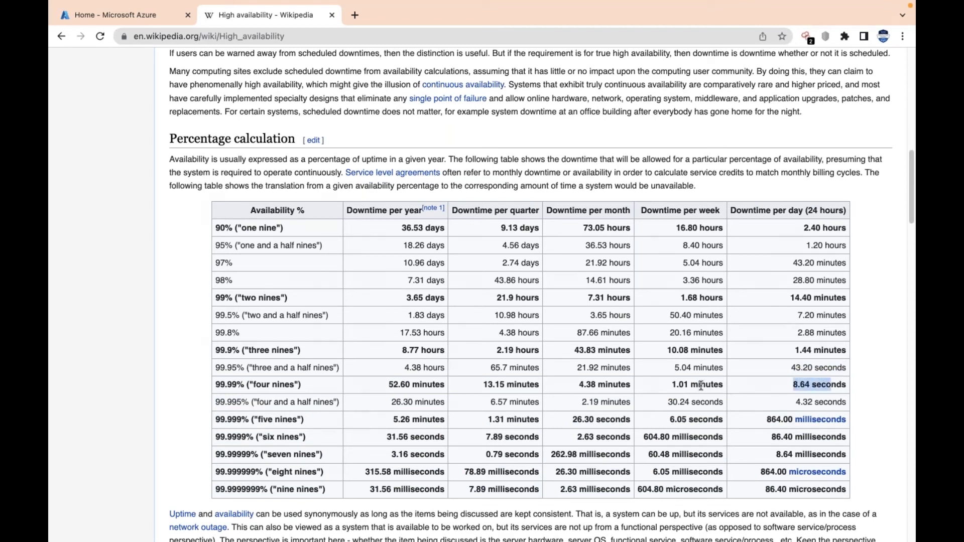
pyautogui.doubleClick(676, 385)
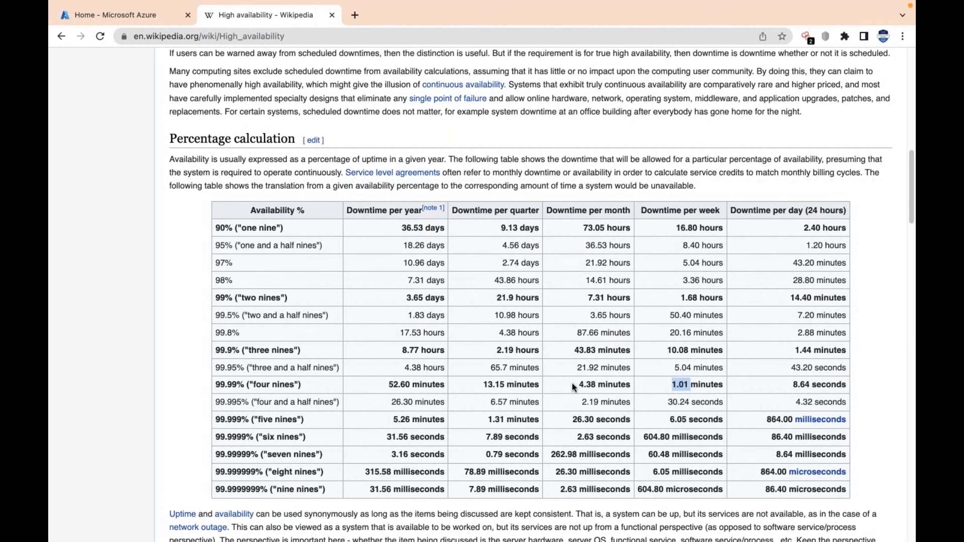
pyautogui.moveTo(484, 385); pyautogui.dragTo(497, 386)
pyautogui.moveTo(389, 384); pyautogui.dragTo(428, 385)
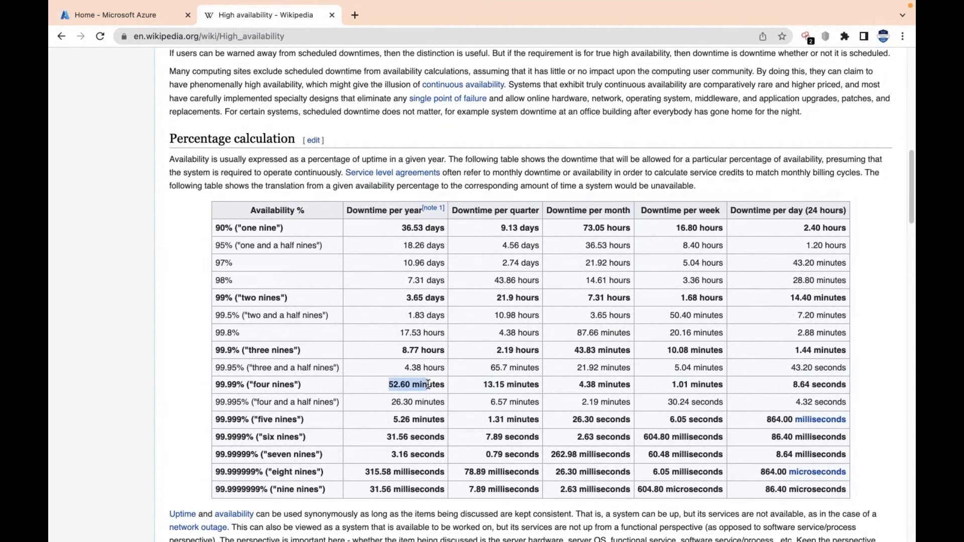
pyautogui.click(304, 387)
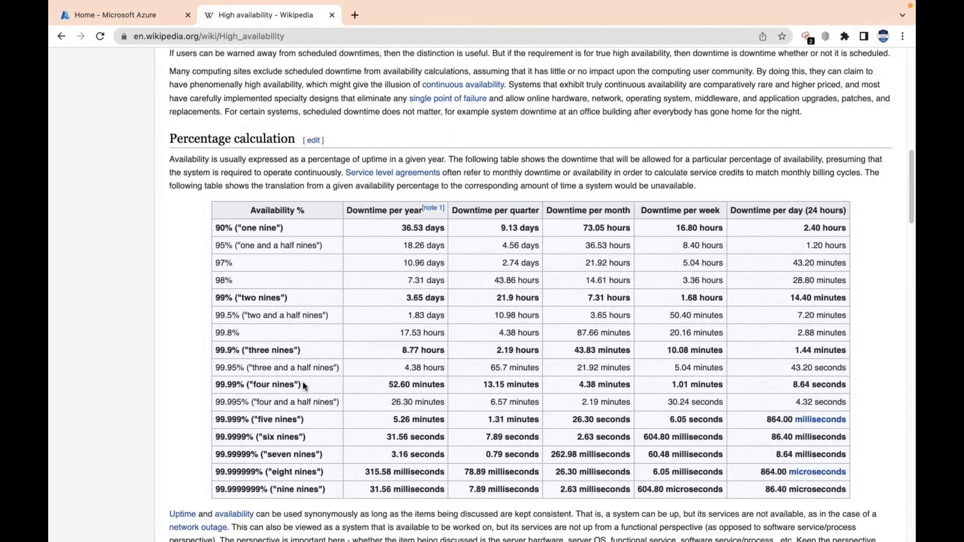
# Close the Wikipedia high availability page and open the overview of the web1 virtual machine in the Azure portal
pyautogui.click(331, 15)
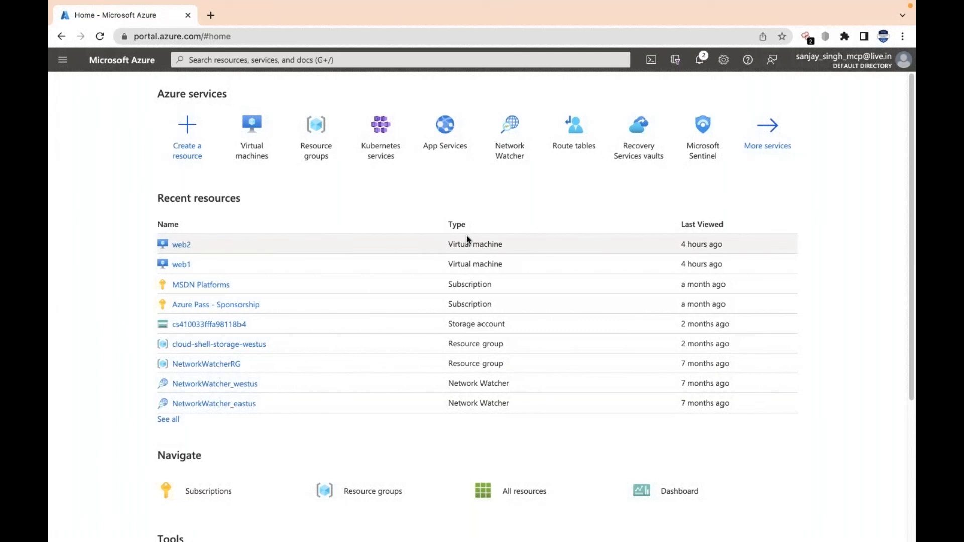
pyautogui.click(378, 59)
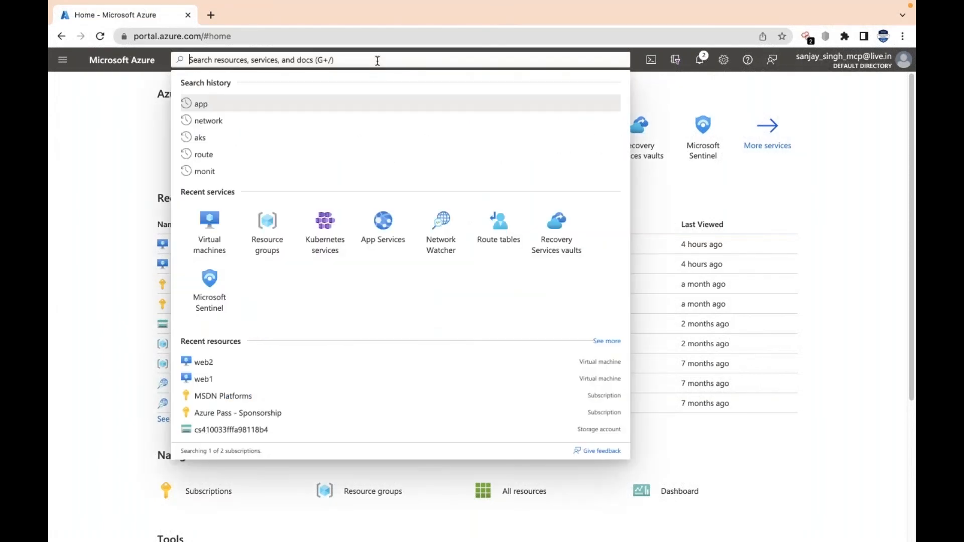
pyautogui.click(218, 222)
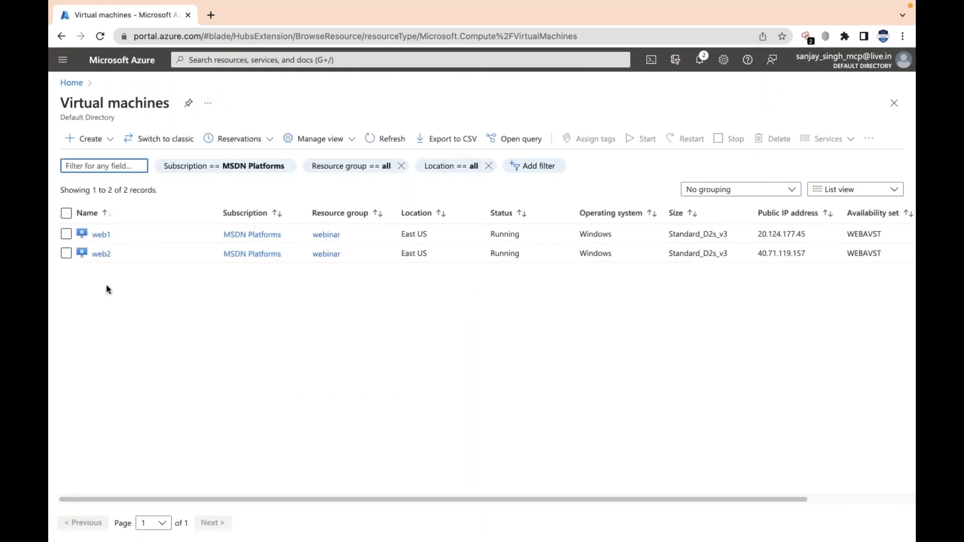
pyautogui.click(102, 235)
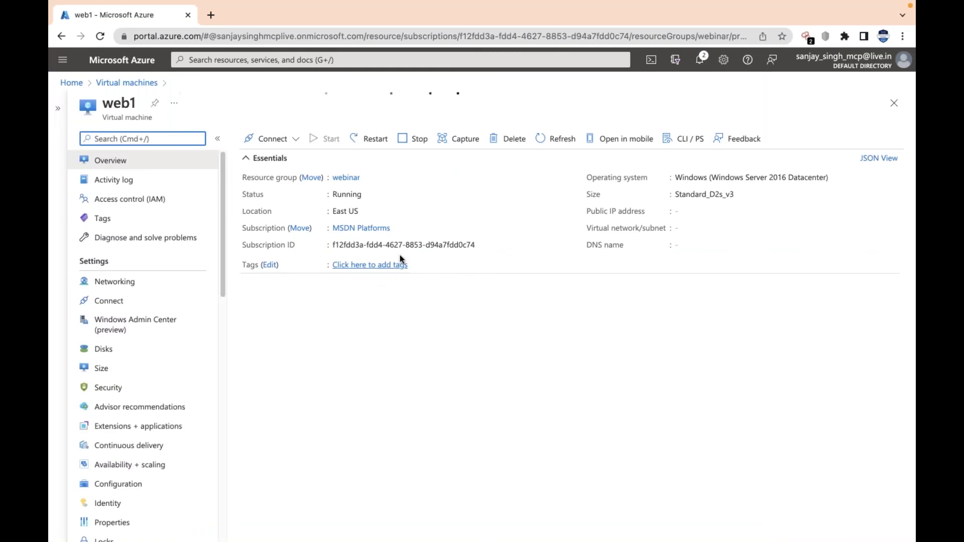
# Copy web1's public IP address and load the site at 20.124.177.45 in a new browser tab
pyautogui.moveTo(336, 241); pyautogui.dragTo(365, 241)
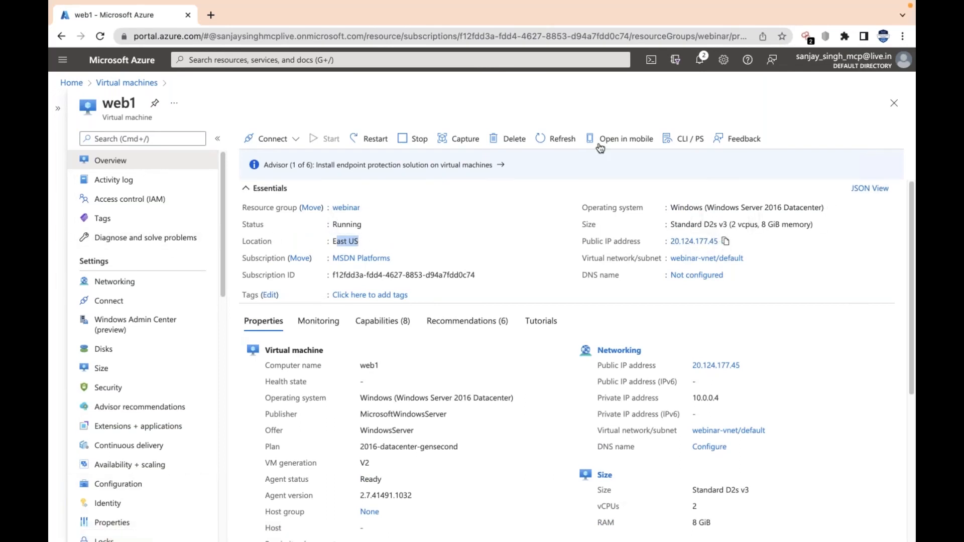
pyautogui.click(211, 15)
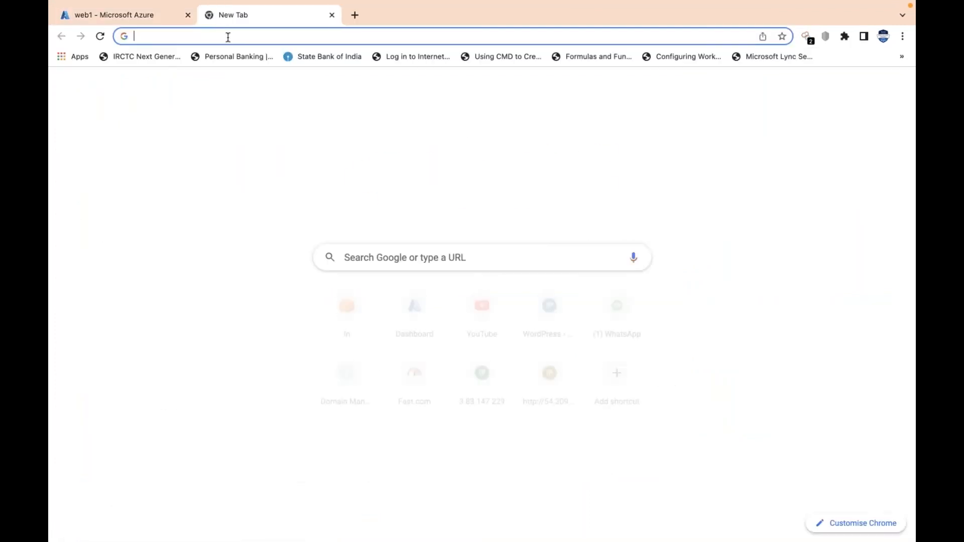
pyautogui.click(226, 37)
pyautogui.write('20.124.177.45')
pyautogui.press('Return')
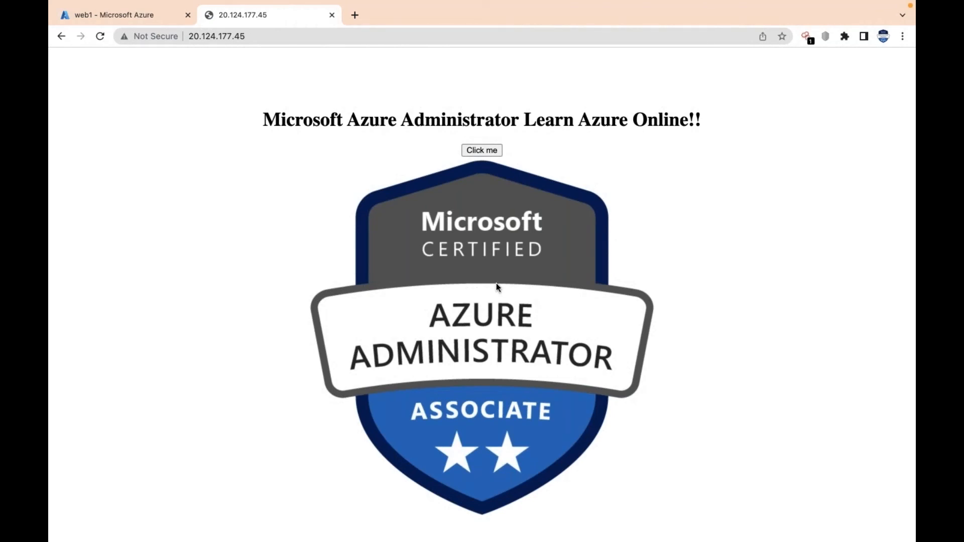
# Open the web2 virtual machine in Azure, copy its public IP address and load 40.71.119.157 in a new browser tab
pyautogui.click(123, 14)
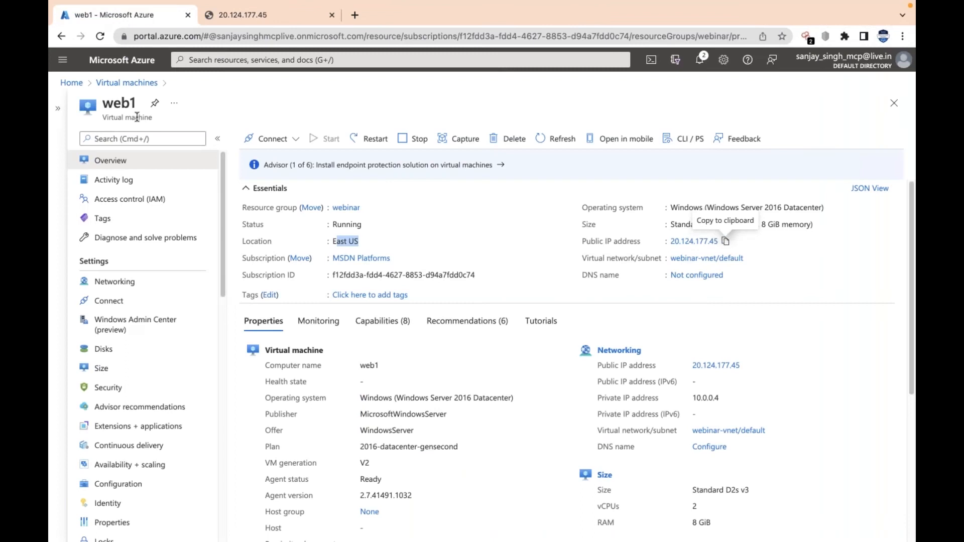
pyautogui.click(116, 84)
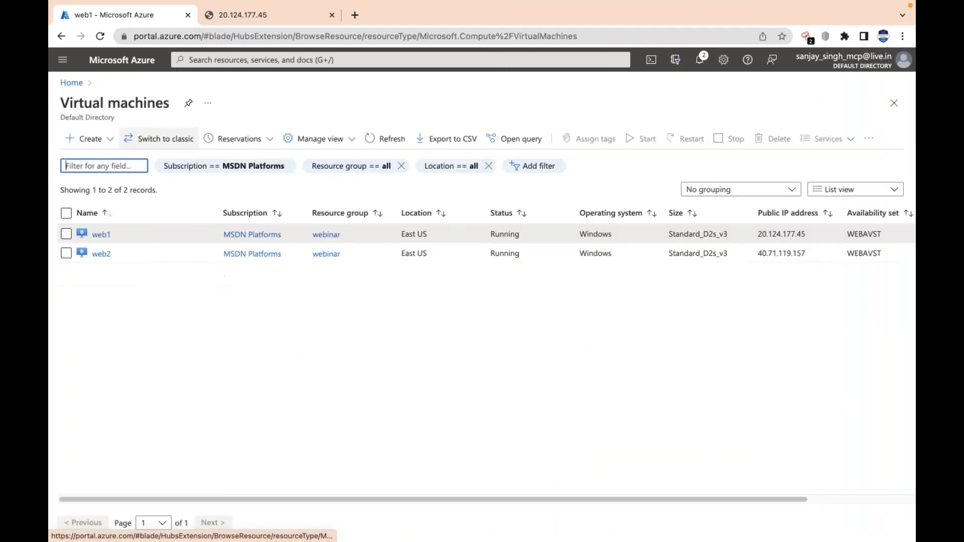
pyautogui.click(101, 255)
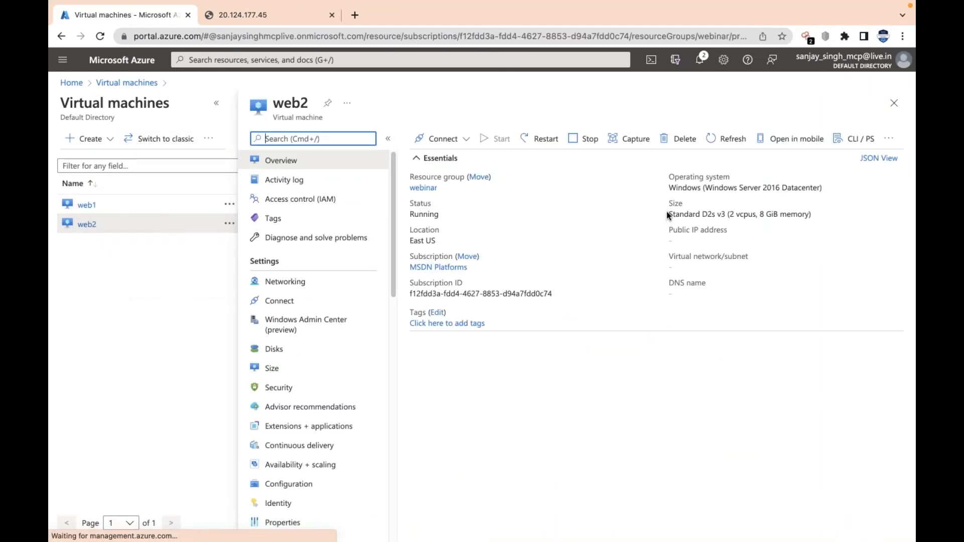
pyautogui.click(720, 272)
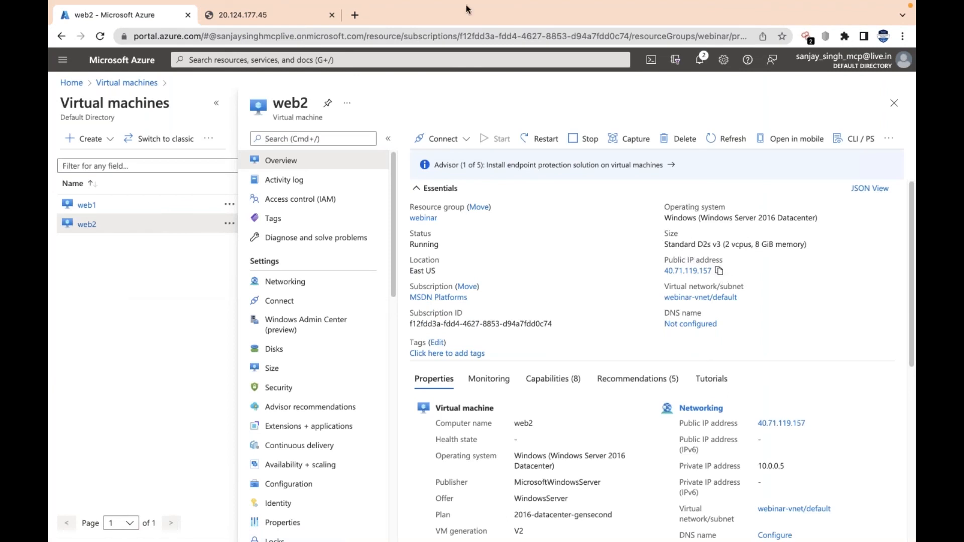
pyautogui.click(354, 15)
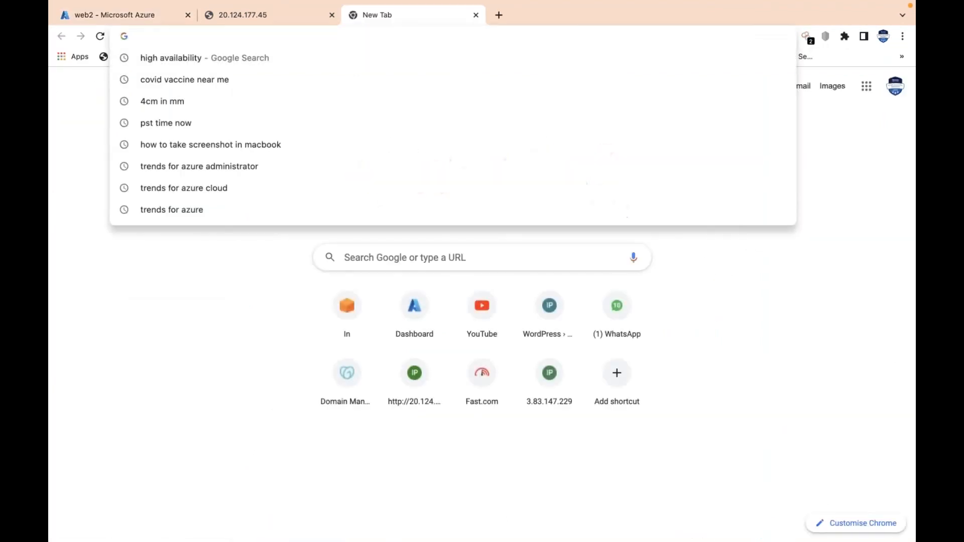
pyautogui.press('super+v')
pyautogui.press('Return')
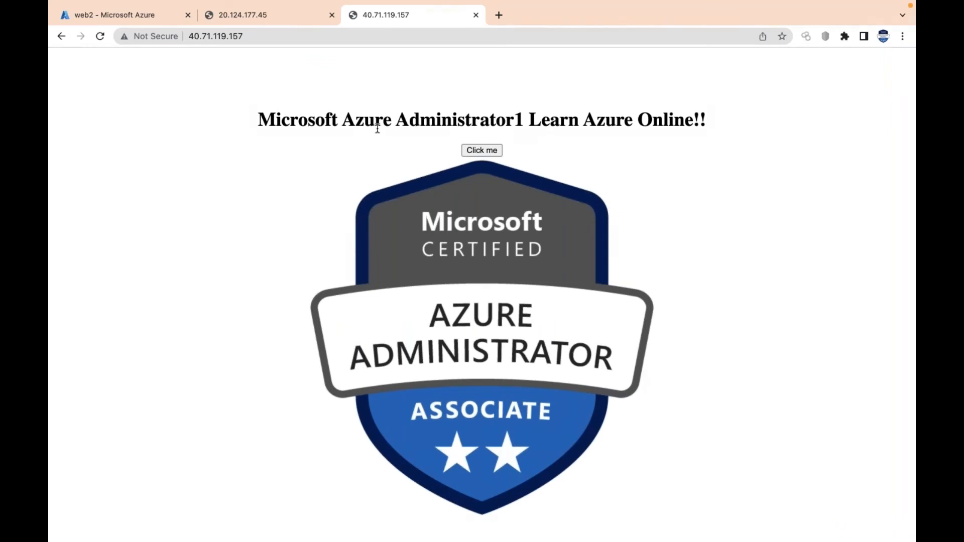
# Compare the web pages served by web1 and web2, looking for the difference in their headings
pyautogui.click(257, 18)
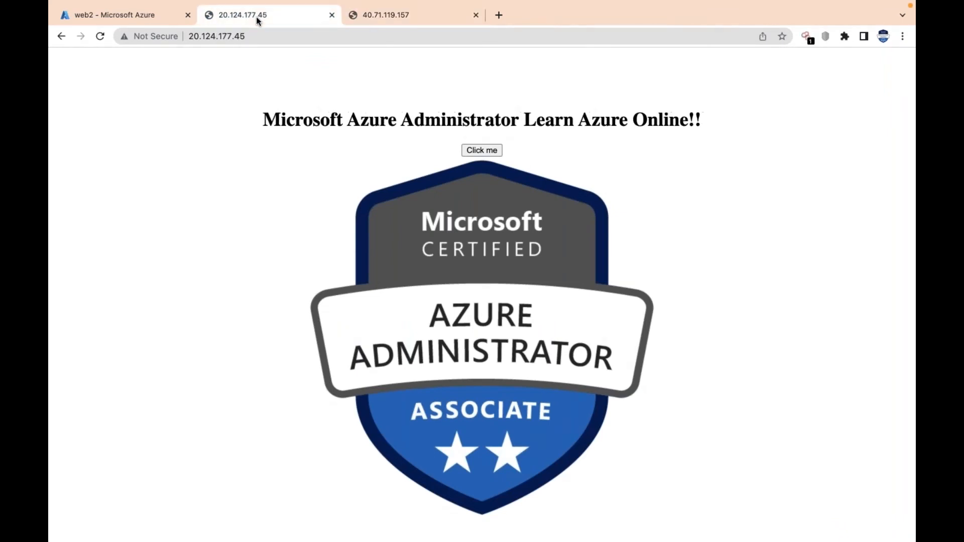
pyautogui.click(419, 16)
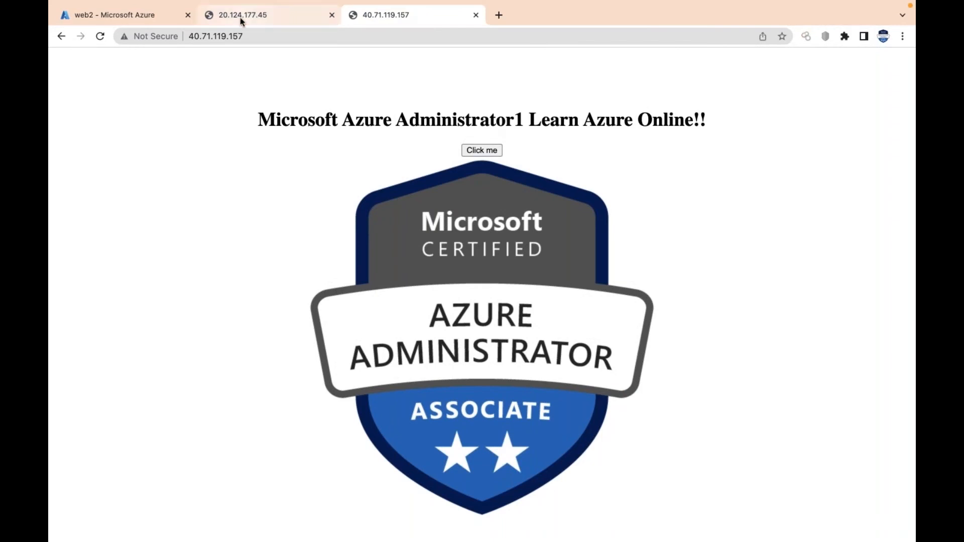
pyautogui.click(240, 17)
pyautogui.click(397, 16)
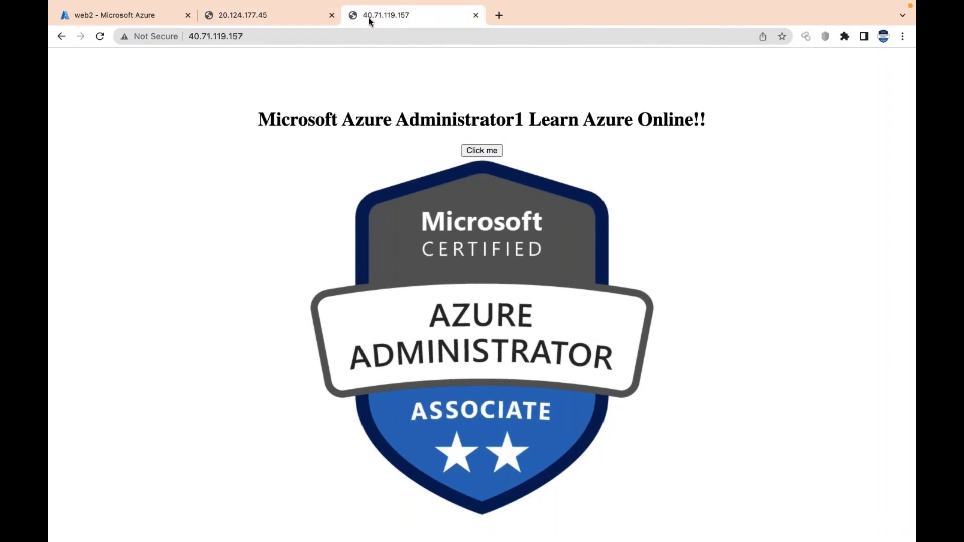
pyautogui.click(259, 16)
pyautogui.click(353, 16)
pyautogui.click(294, 16)
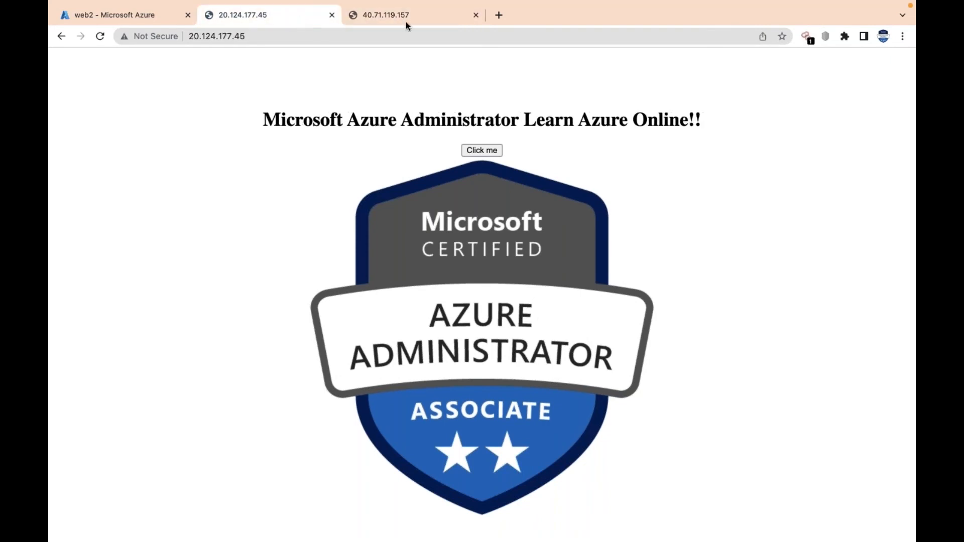
pyautogui.click(401, 22)
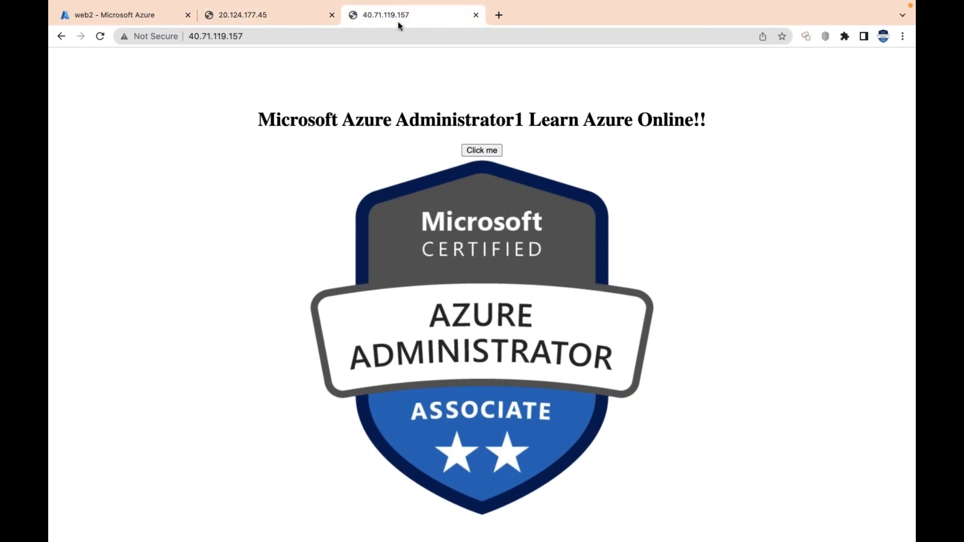
pyautogui.click(279, 20)
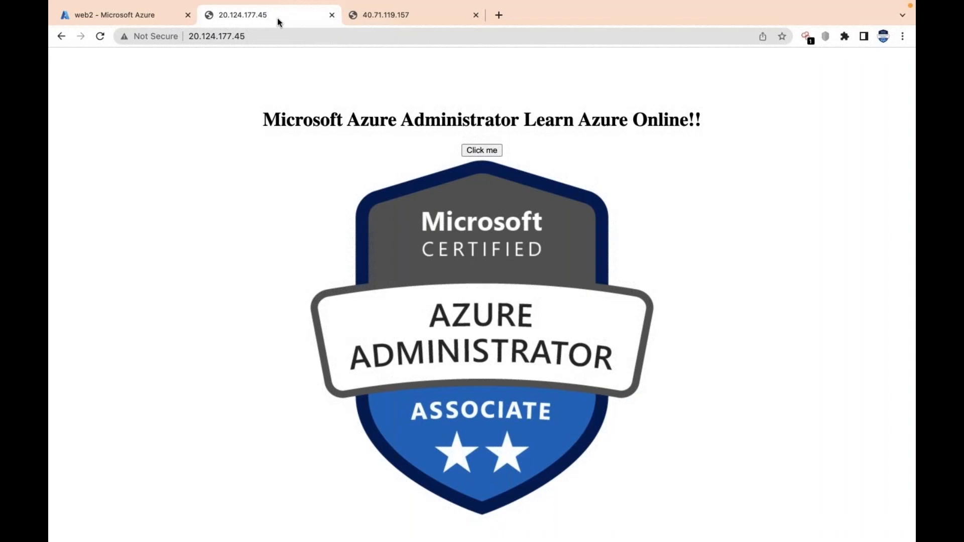
# Return to the Azure portal, search for "loa" and open the Load balancers service
pyautogui.click(133, 15)
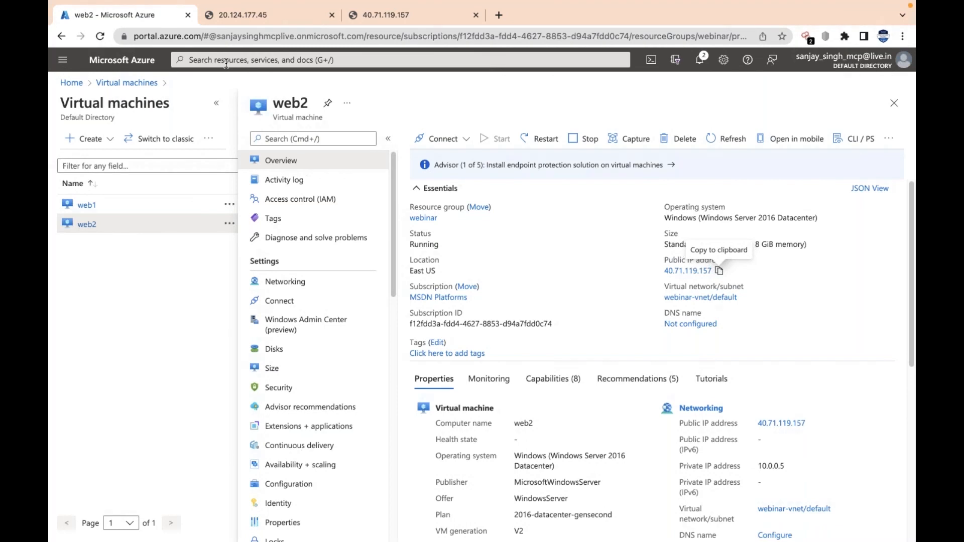
pyautogui.click(320, 60)
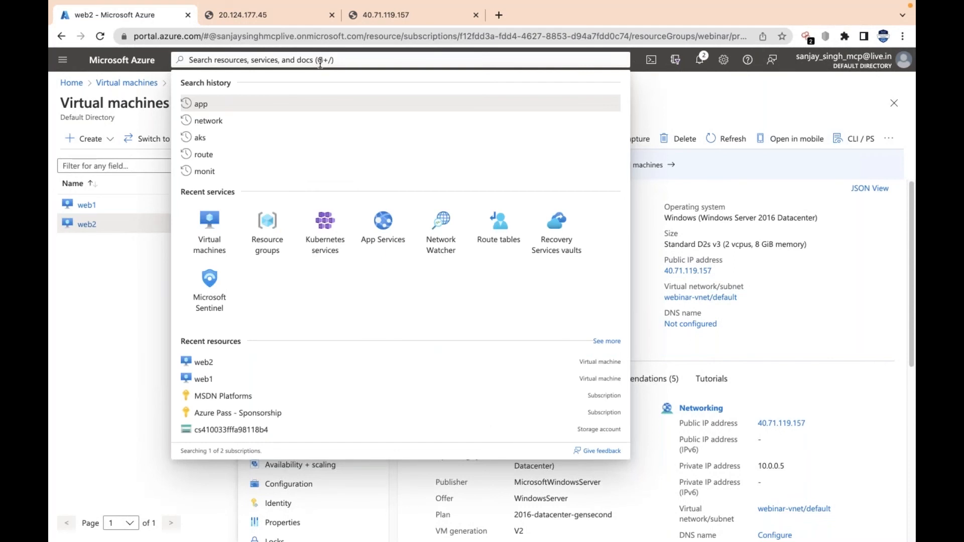
pyautogui.write('lo')
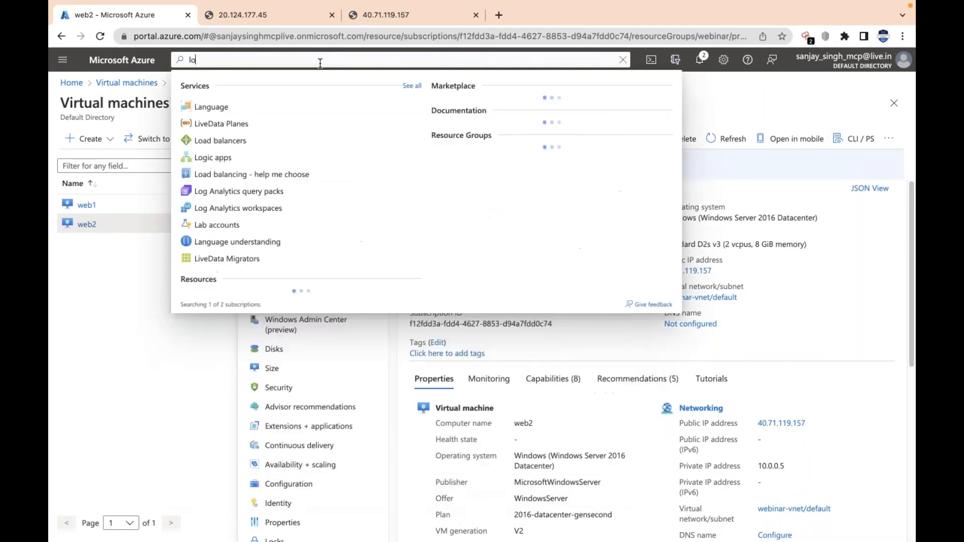
pyautogui.write('a')
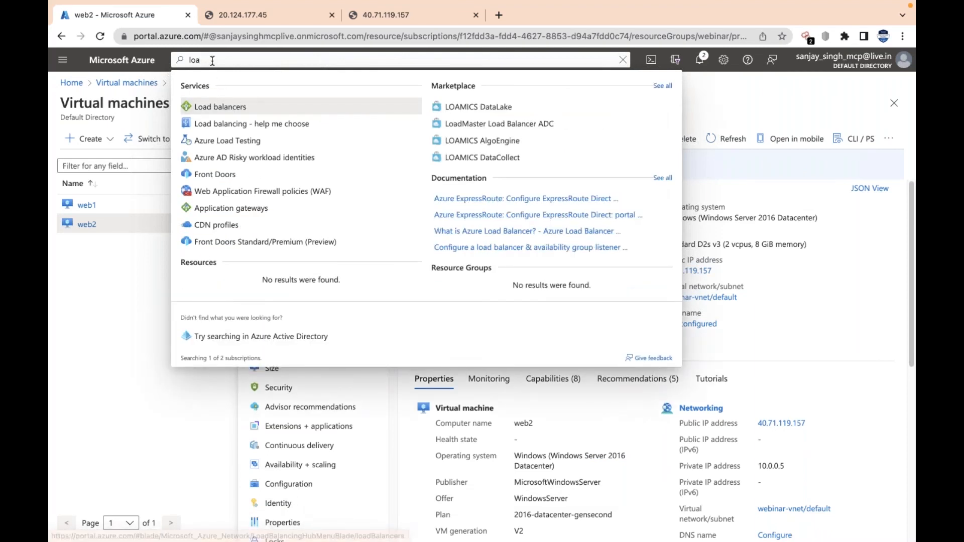
pyautogui.click(192, 105)
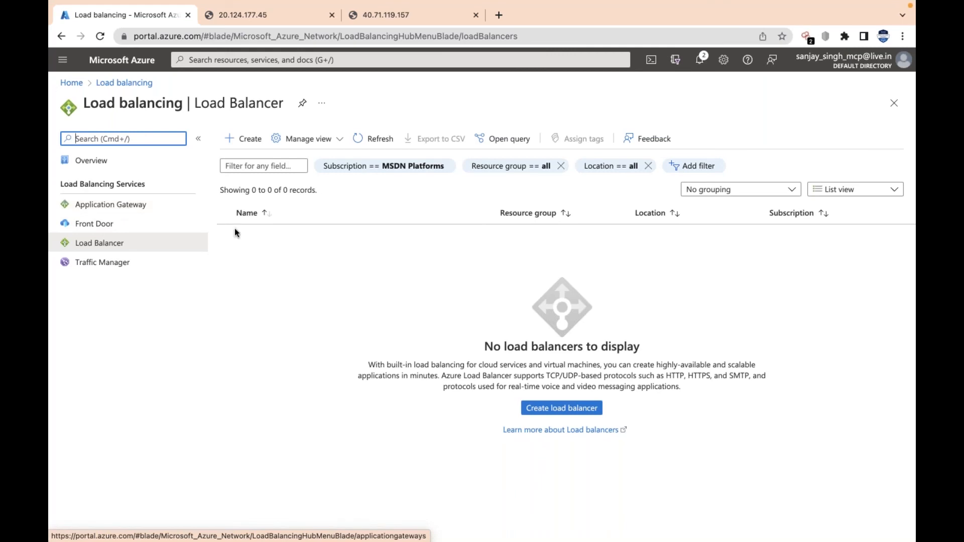
# Start creating a load balancer in the webinar resource group and name it lb1
pyautogui.click(138, 248)
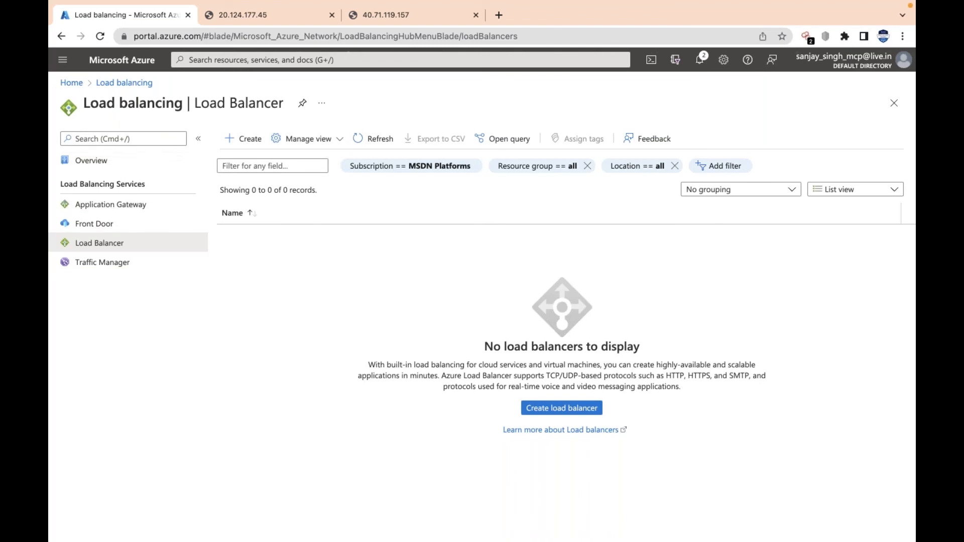
pyautogui.click(244, 138)
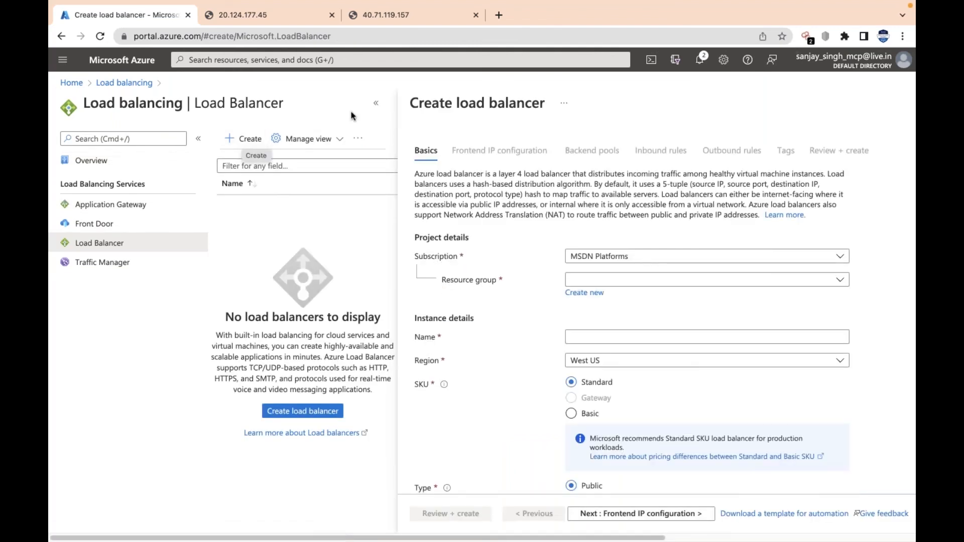
pyautogui.click(374, 104)
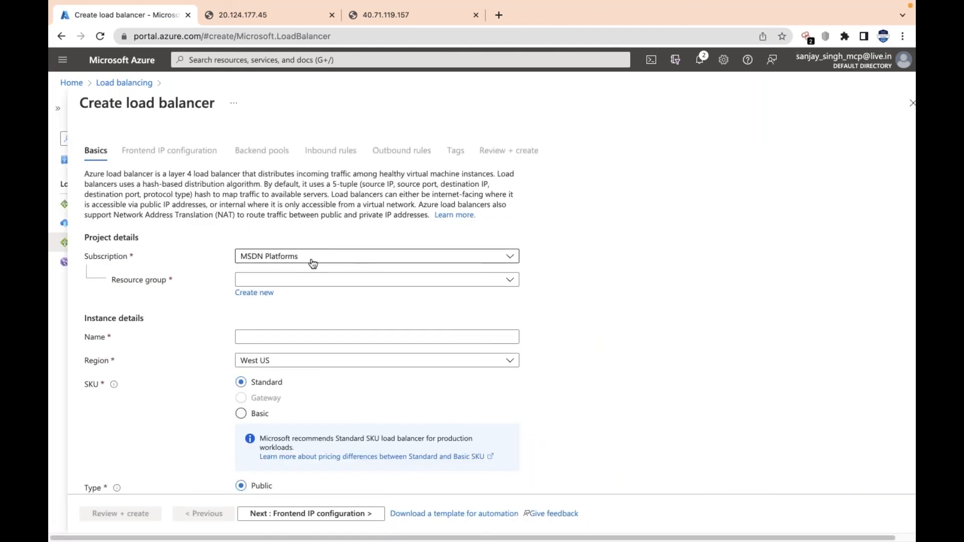
pyautogui.click(369, 281)
pyautogui.click(280, 383)
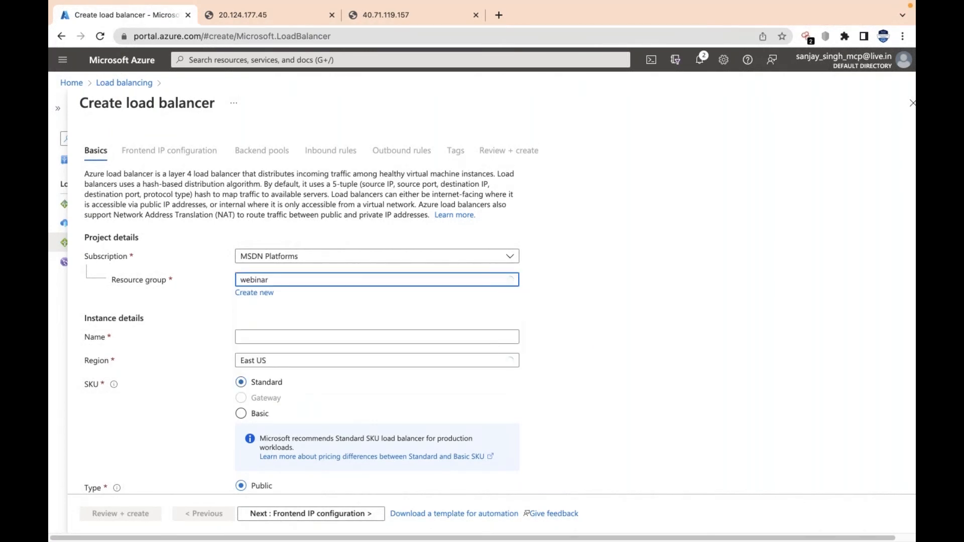
pyautogui.scroll(-3, 311, 347)
pyautogui.click(373, 247)
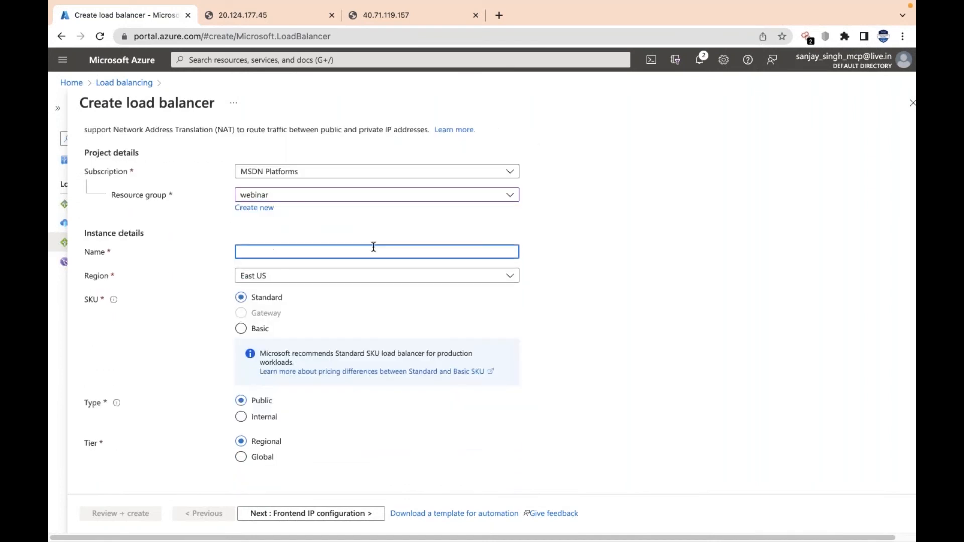
pyautogui.write('lb1')
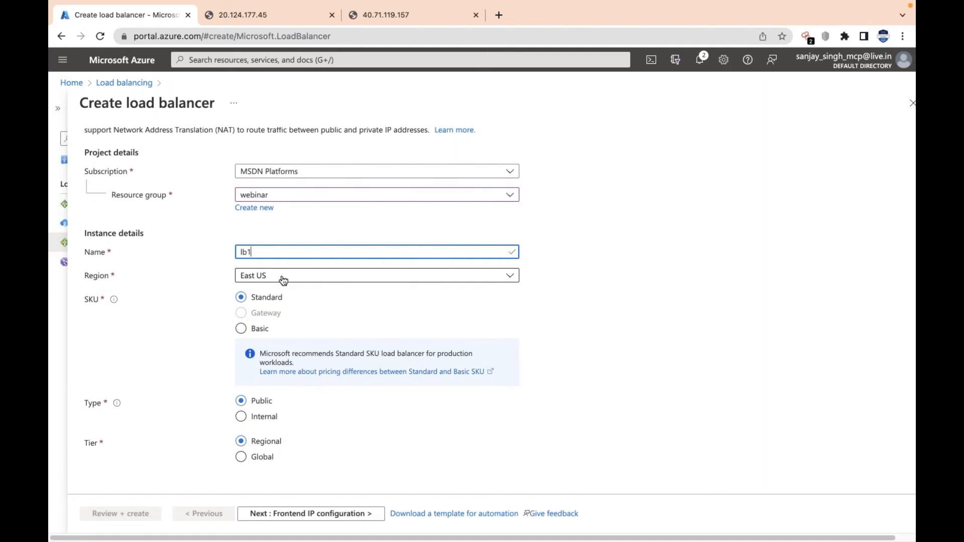
# Review the available regions for the load balancer and set its SKU to Basic
pyautogui.click(445, 279)
pyautogui.click(704, 328)
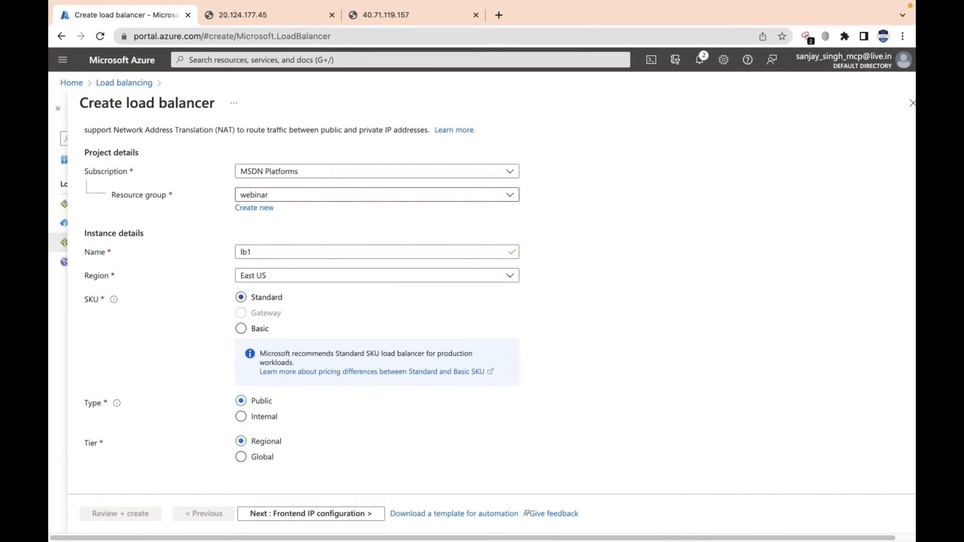
pyautogui.click(256, 333)
pyautogui.click(241, 329)
pyautogui.click(261, 297)
pyautogui.click(256, 330)
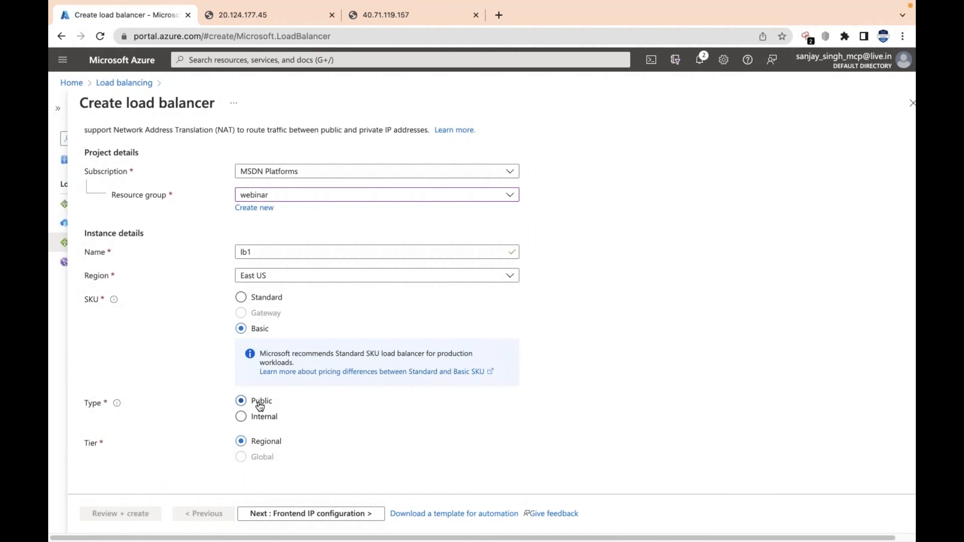
# Proceed to the frontend IP configuration and start a new frontend IP address named frontend
pyautogui.click(309, 521)
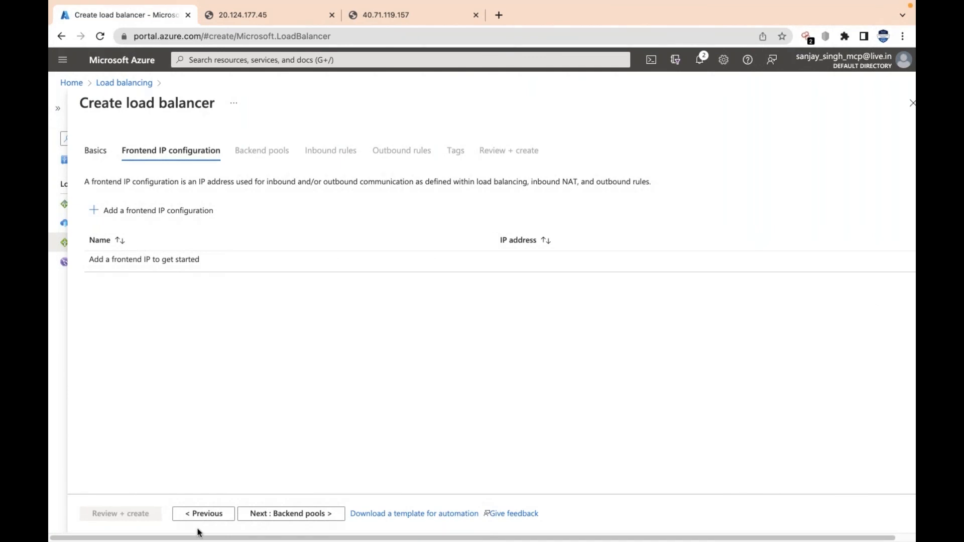
pyautogui.click(100, 212)
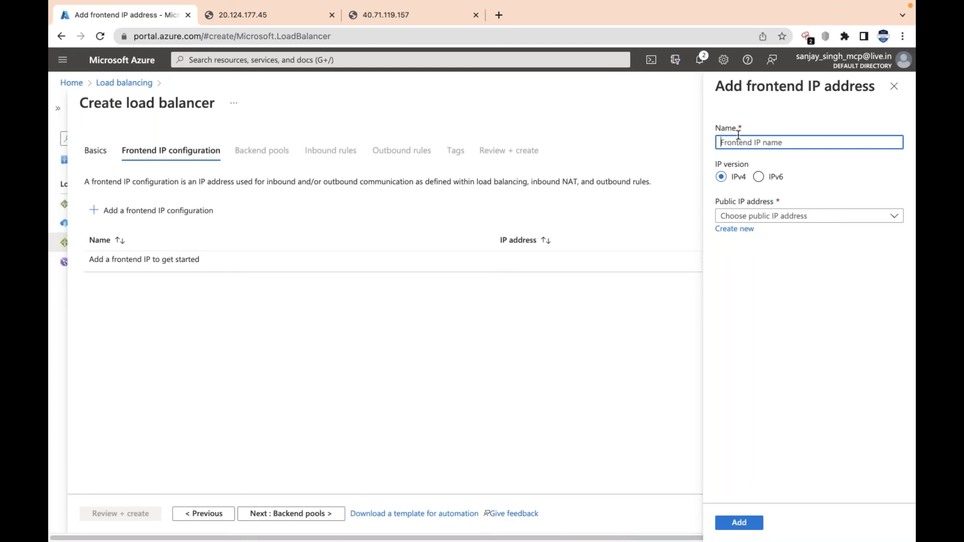
pyautogui.write('r')
pyautogui.press('BackSpace')
pyautogui.write('frontend')
# Create a public IP address named lb-pip1 for the frontend and add the frontend IP configuration
pyautogui.click(758, 217)
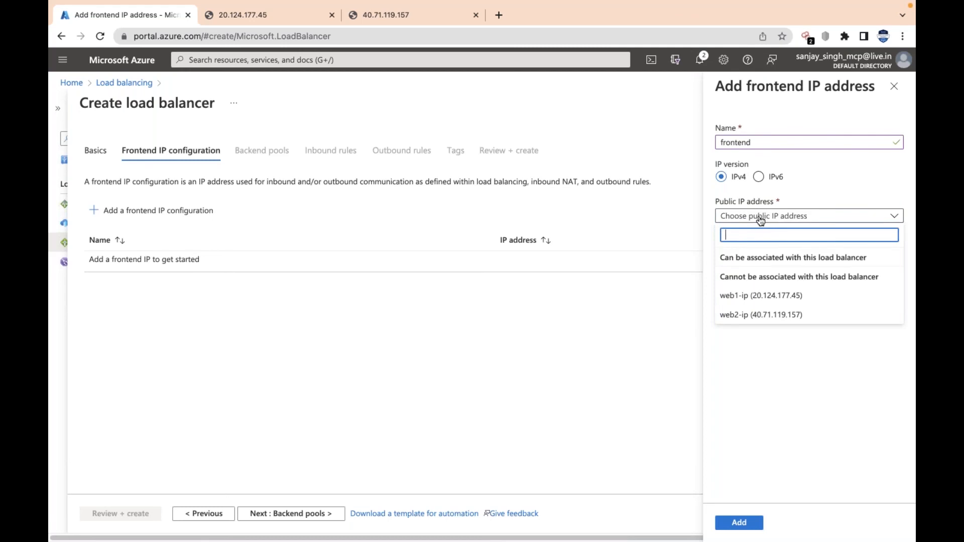
pyautogui.click(770, 285)
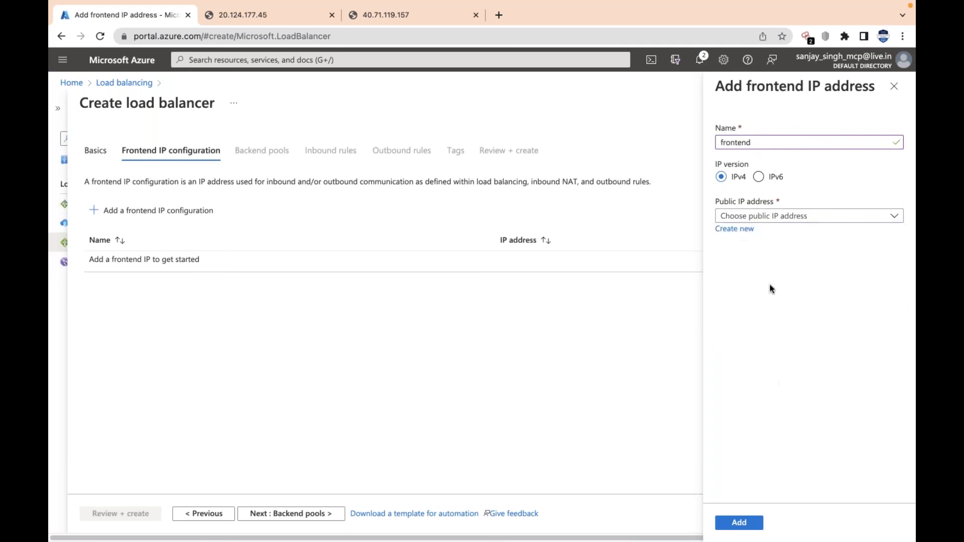
pyautogui.click(736, 230)
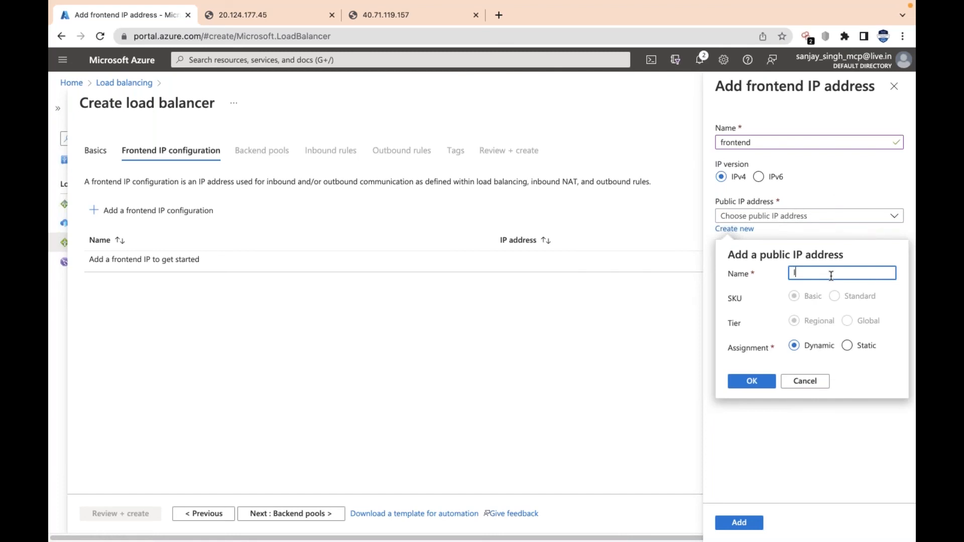
pyautogui.write('lb-pip1')
pyautogui.click(747, 390)
pyautogui.click(736, 523)
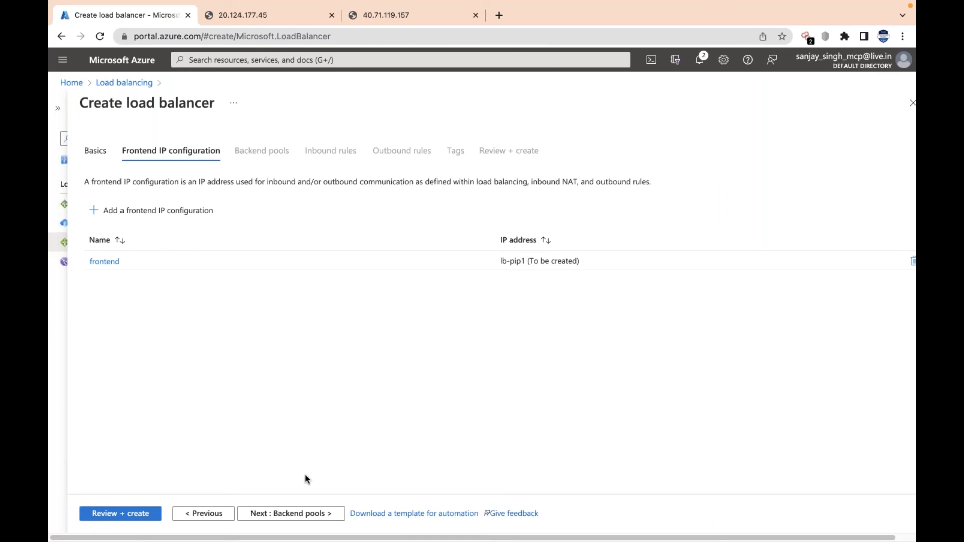
# Start a backend pool named pool1 on the webinar-vnet virtual network, associated to virtual machines
pyautogui.click(312, 515)
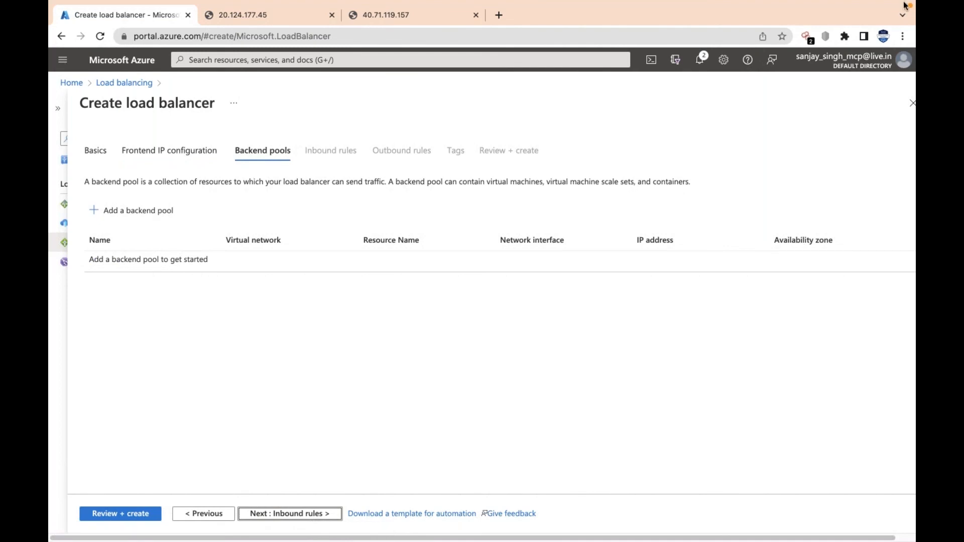
pyautogui.click(121, 218)
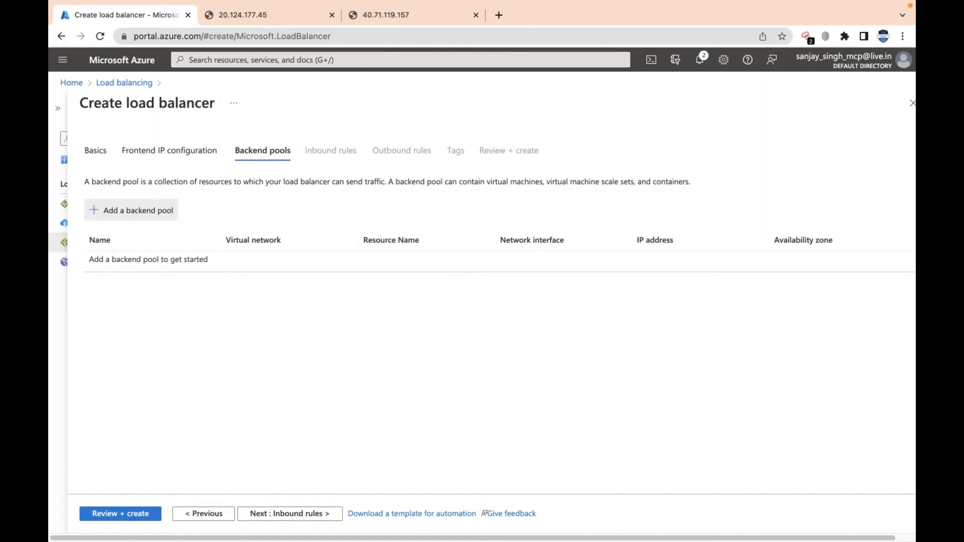
pyautogui.write('pool1')
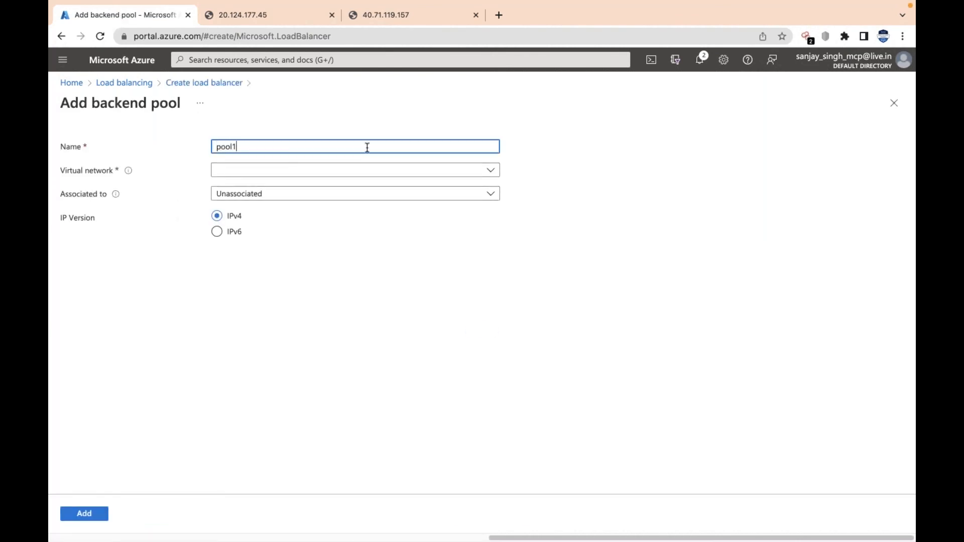
pyautogui.click(364, 177)
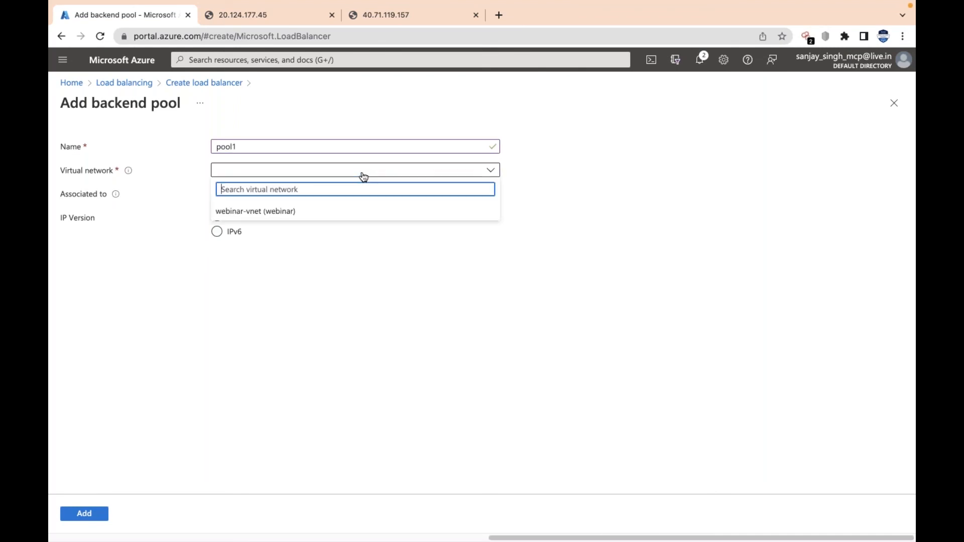
pyautogui.click(335, 212)
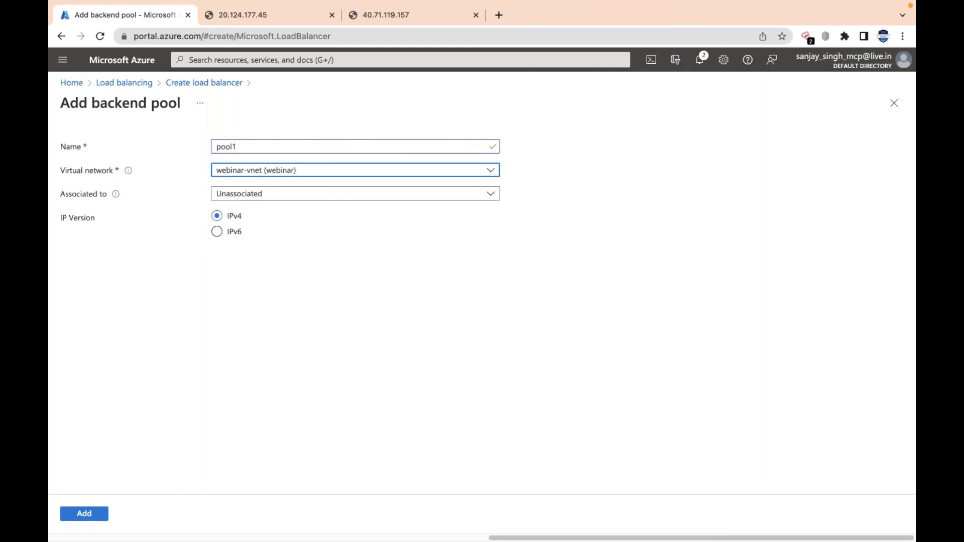
pyautogui.click(473, 195)
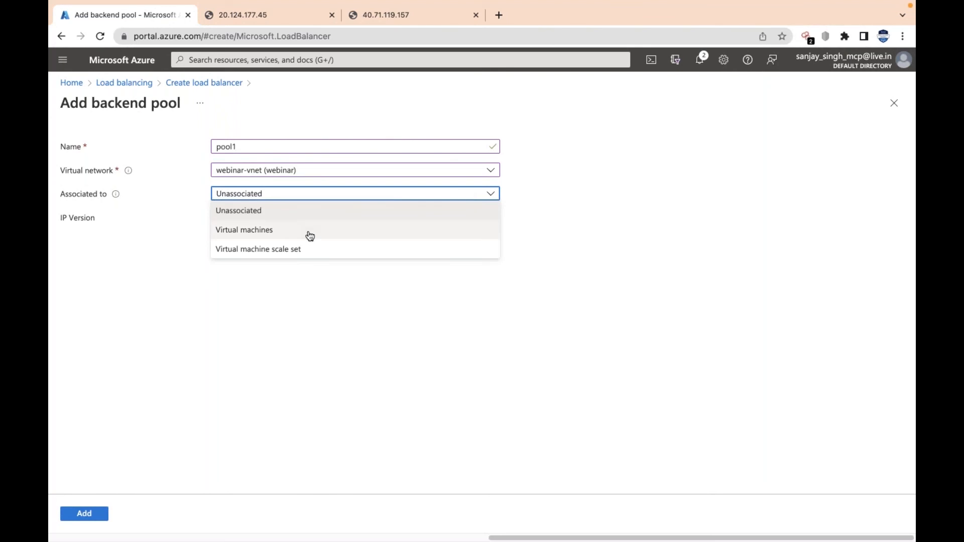
pyautogui.click(301, 233)
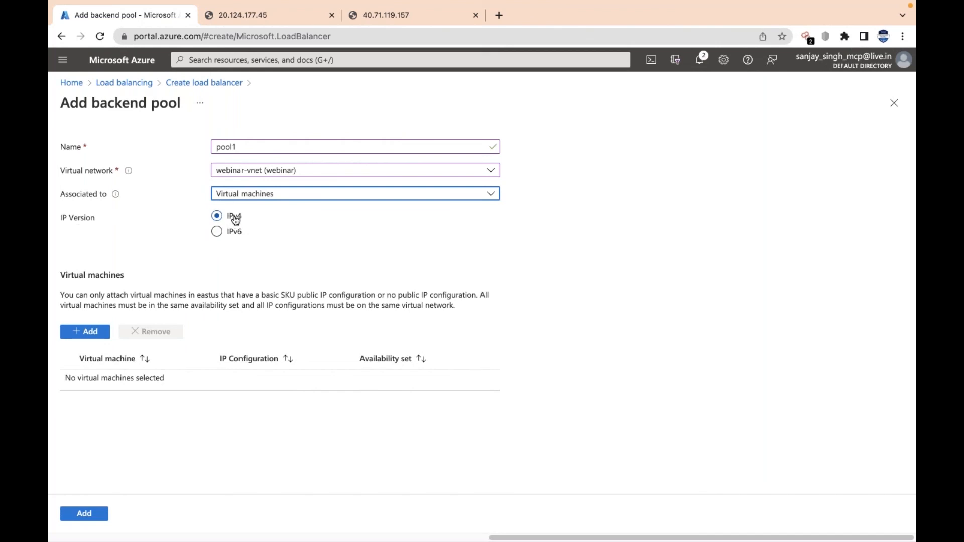
# Add the virtual machines web2 and web1 to the backend pool and save the pool
pyautogui.click(89, 333)
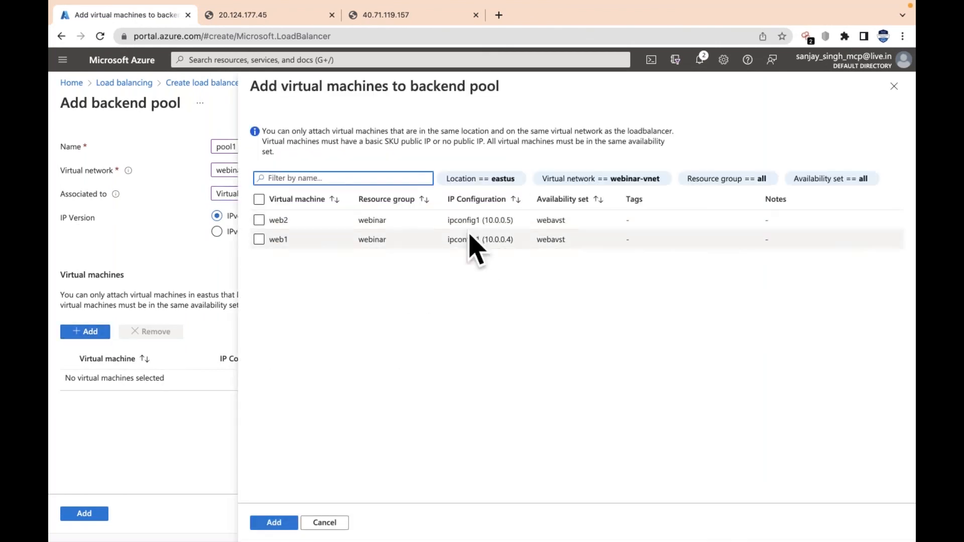
pyautogui.click(259, 220)
pyautogui.click(258, 240)
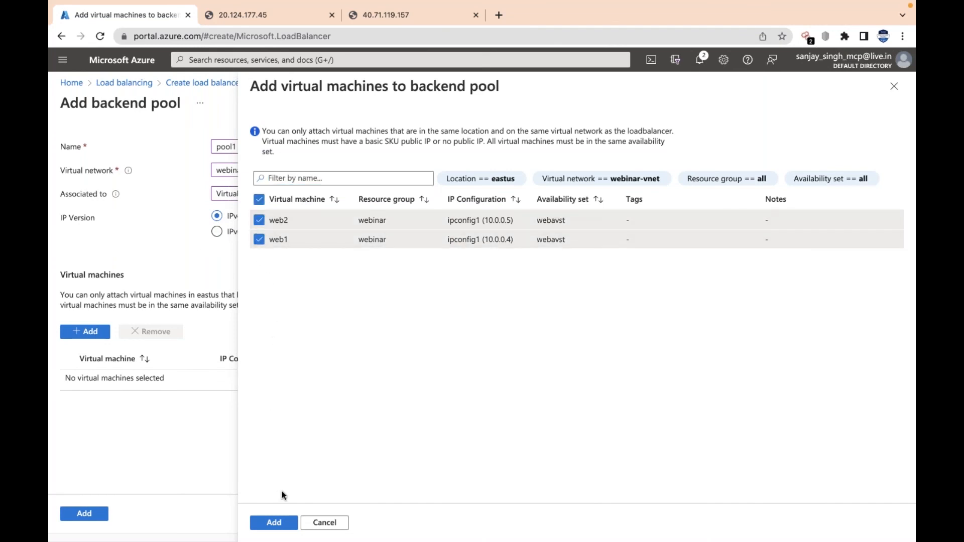
pyautogui.click(274, 522)
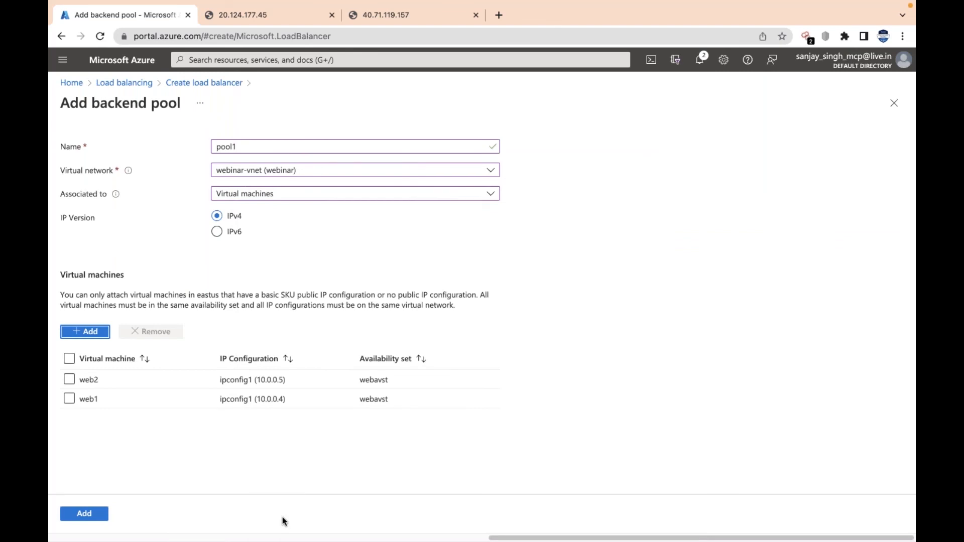
pyautogui.click(92, 514)
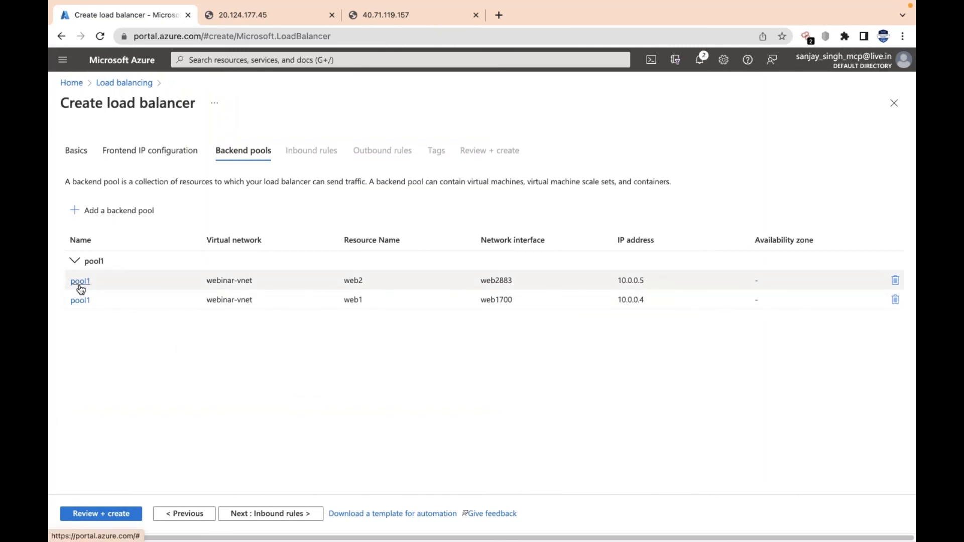
# Start a load balancing rule named rule1 that uses the frontend IP address frontend and the backend pool pool1
pyautogui.click(294, 517)
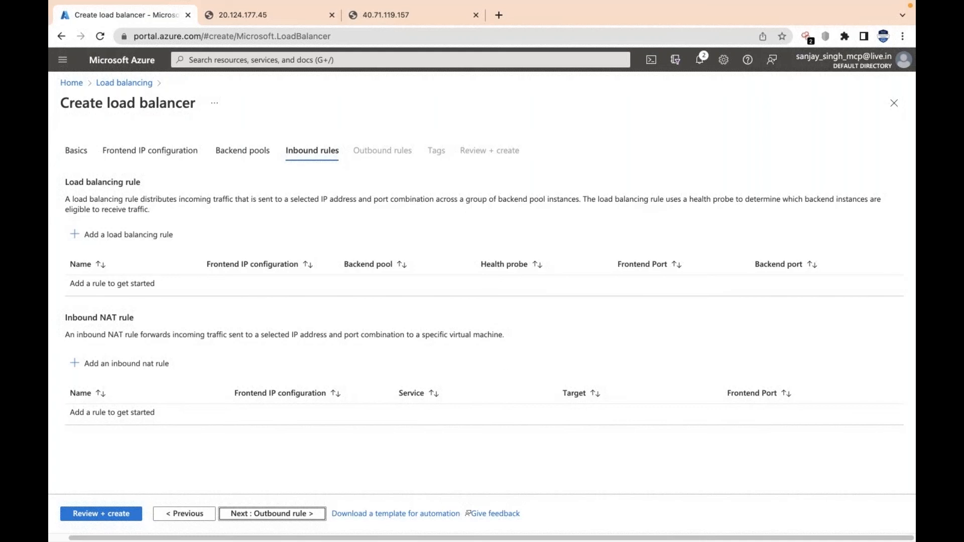
pyautogui.click(104, 236)
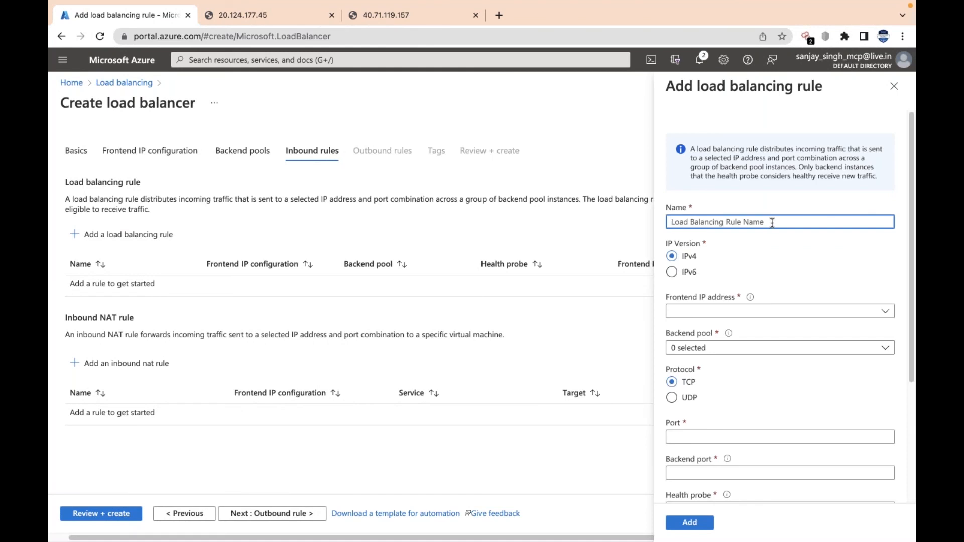
pyautogui.write('rule1')
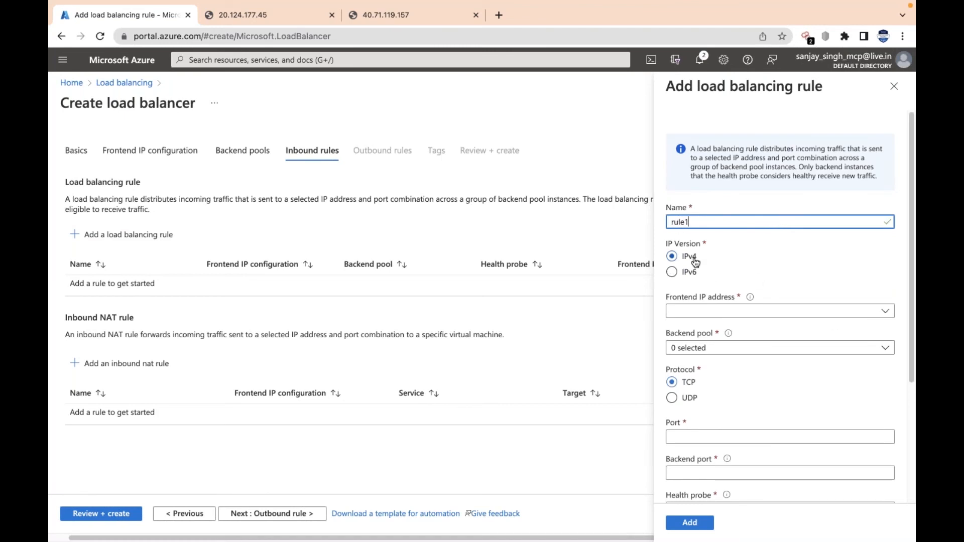
pyautogui.click(750, 313)
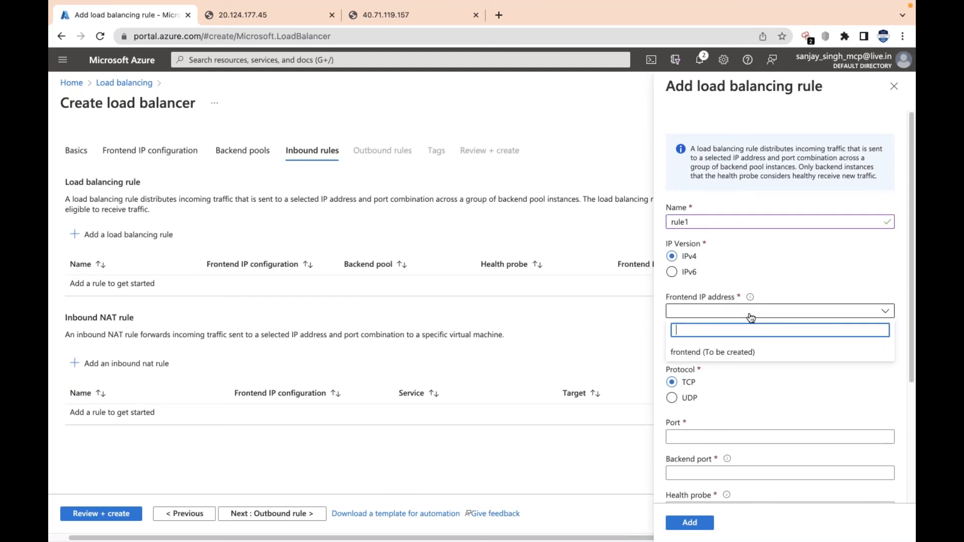
pyautogui.click(719, 354)
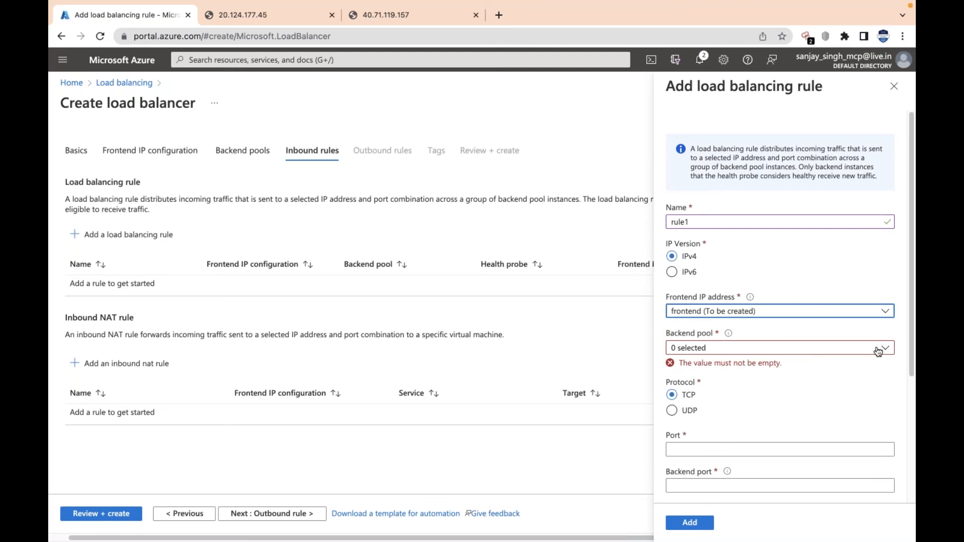
pyautogui.click(827, 351)
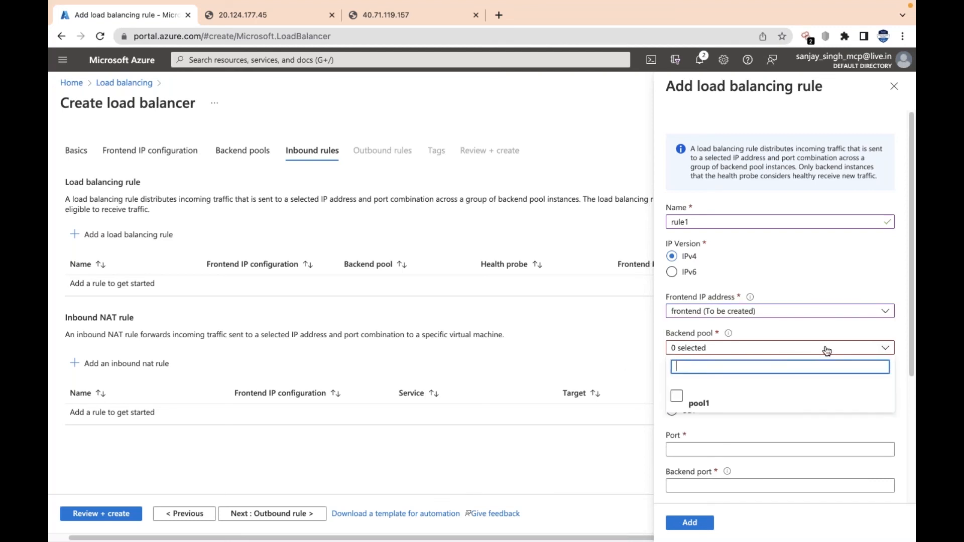
pyautogui.click(677, 397)
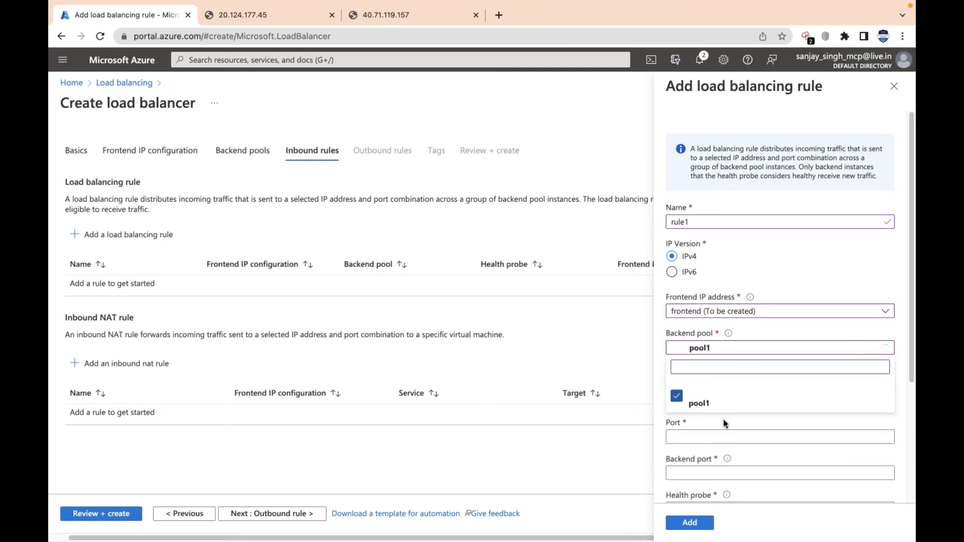
# Set the load balancing rule's frontend port to 80
pyautogui.moveTo(914, 371); pyautogui.dragTo(914, 437)
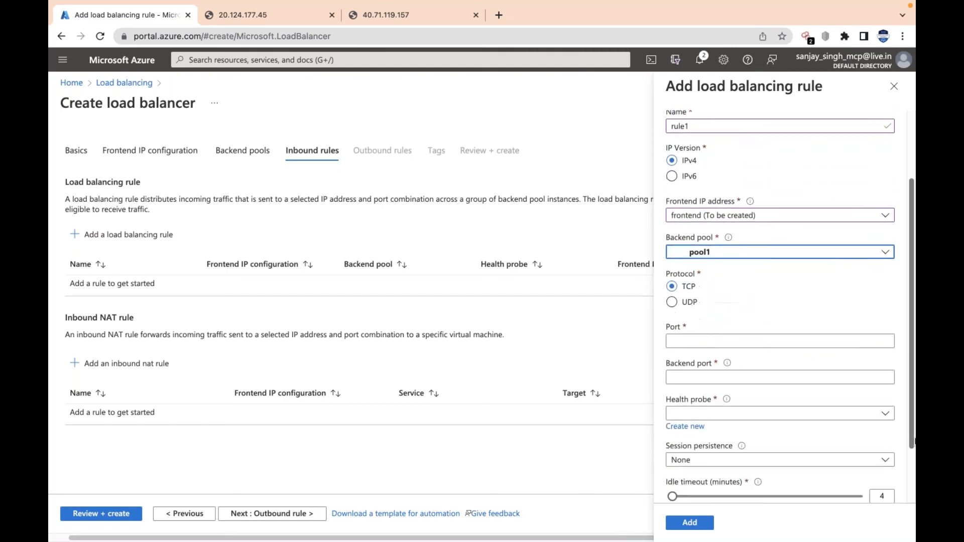
pyautogui.scroll(-1, 704, 261)
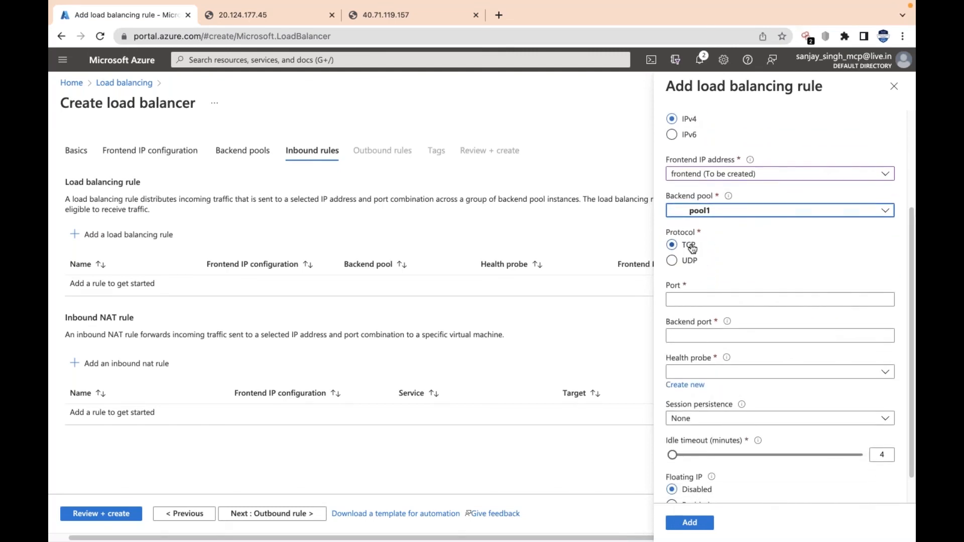
pyautogui.click(715, 300)
pyautogui.write('80')
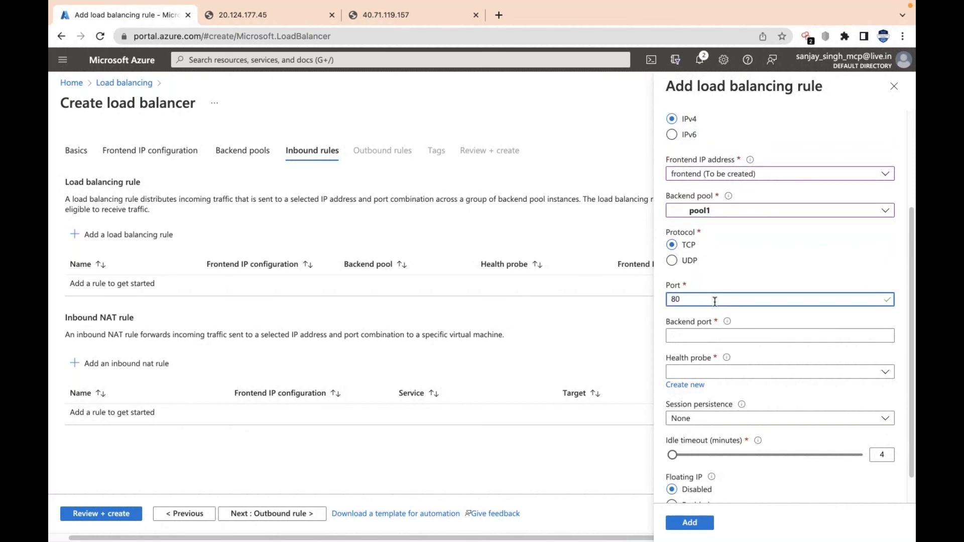
# Set the rule's backend port to 80 and create a TCP health probe named probe1 for it
pyautogui.click(743, 336)
pyautogui.write('80')
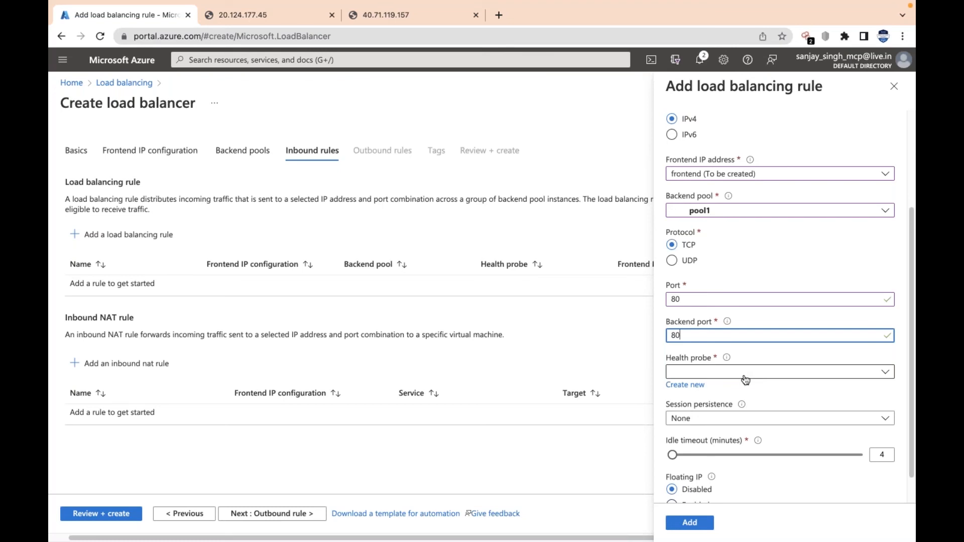
pyautogui.click(687, 385)
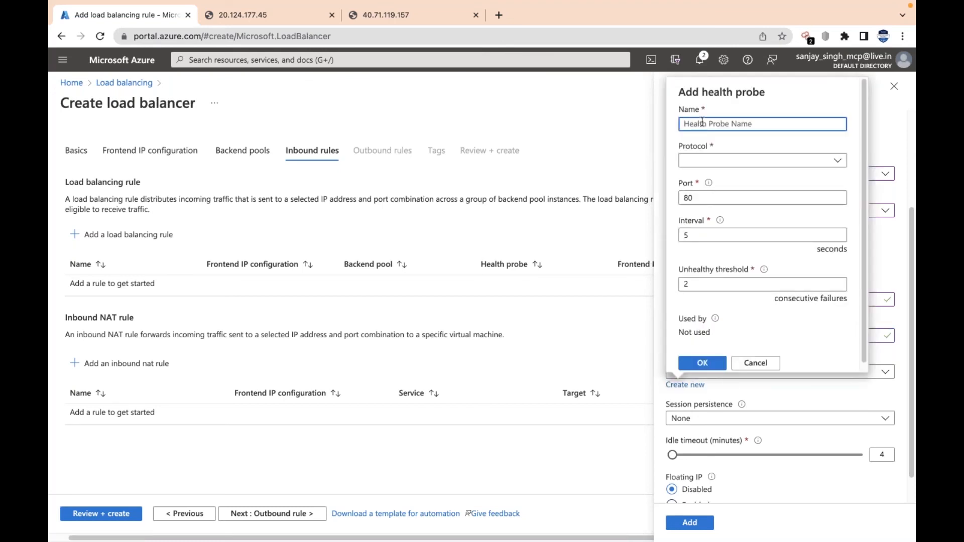
pyautogui.write('probe1')
pyautogui.click(772, 163)
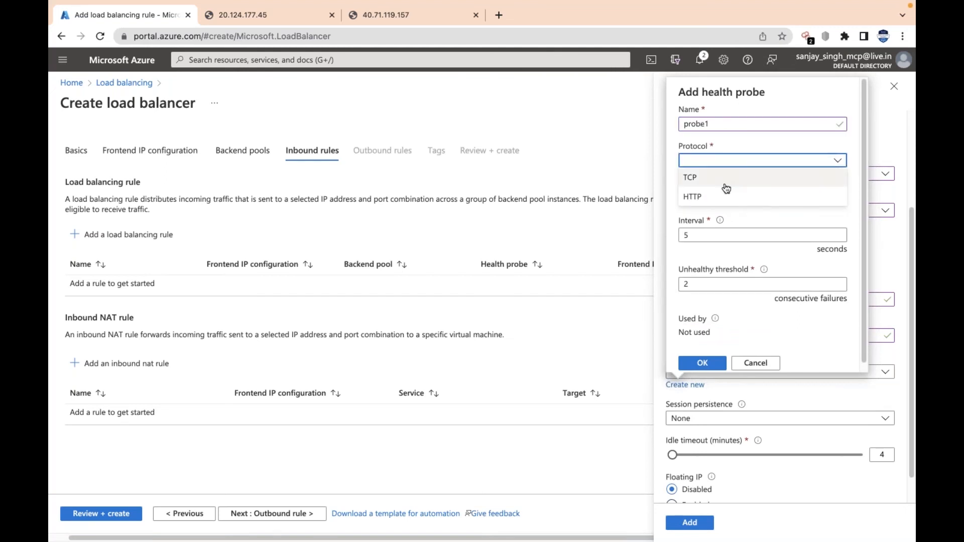
pyautogui.click(757, 178)
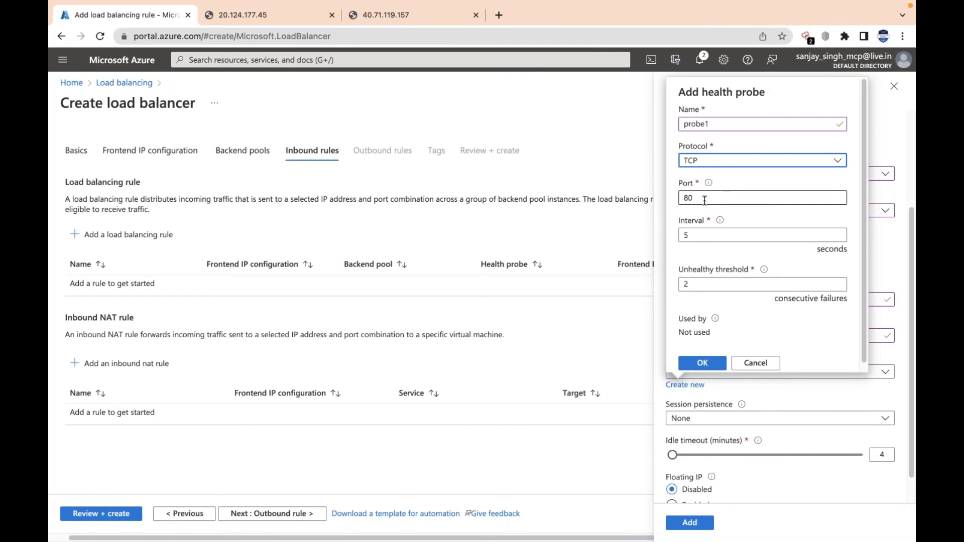
pyautogui.moveTo(705, 199); pyautogui.dragTo(678, 200)
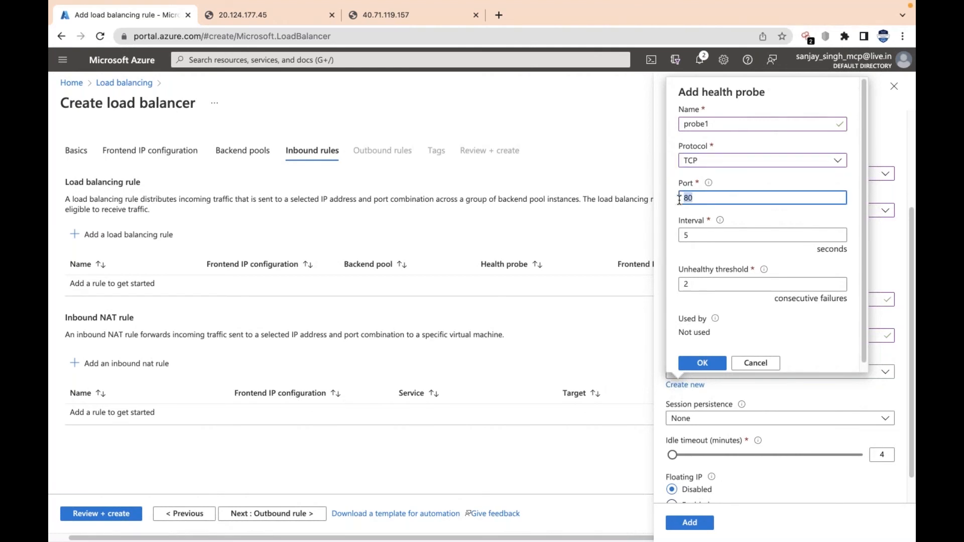
pyautogui.moveTo(708, 237); pyautogui.dragTo(674, 242)
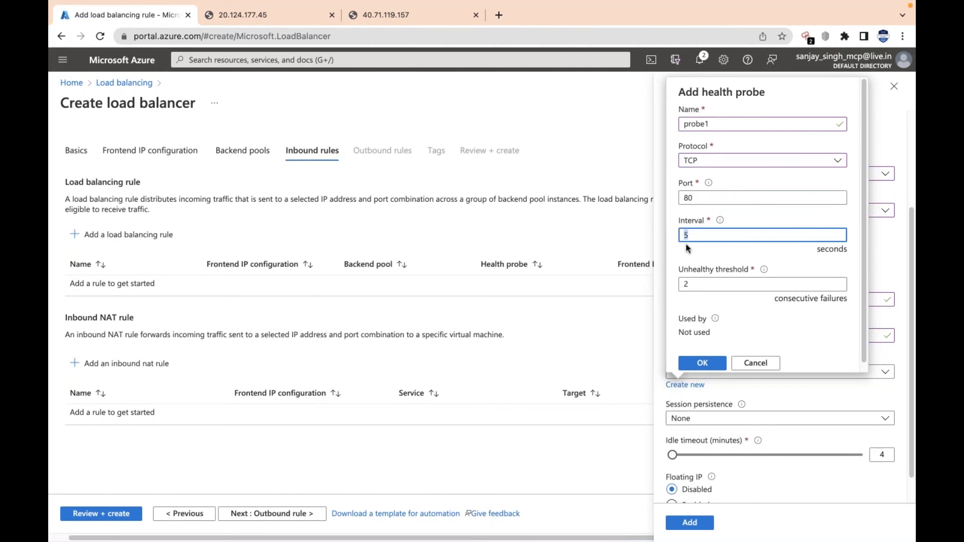
pyautogui.moveTo(717, 284); pyautogui.dragTo(672, 290)
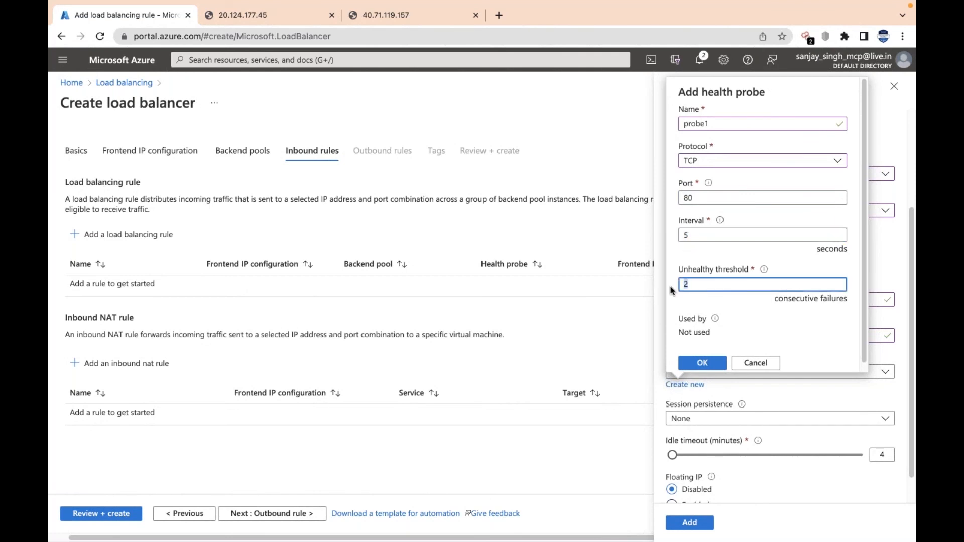
pyautogui.scroll(-1, 738, 305)
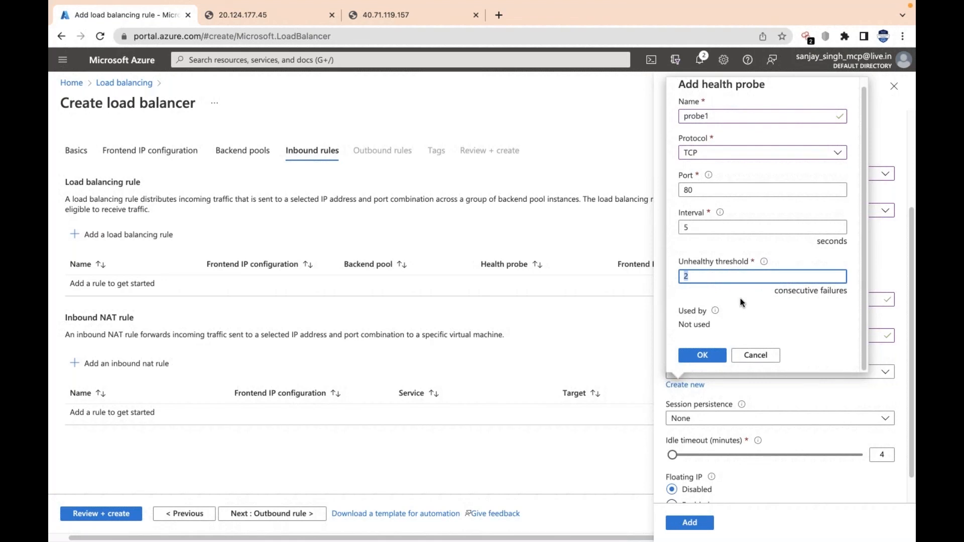
pyautogui.click(711, 356)
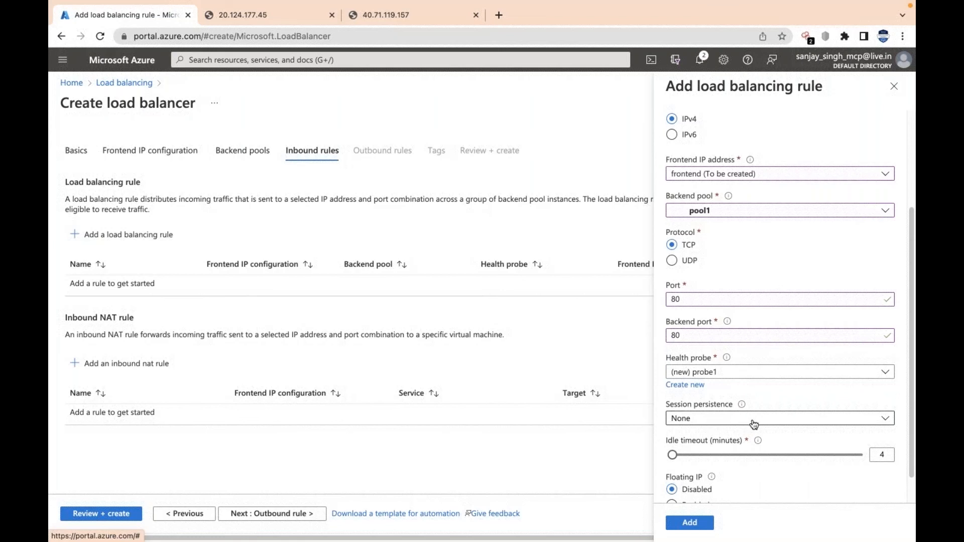
# Add the completed load balancing rule rule1 to the load balancer's inbound rules
pyautogui.scroll(-1, 754, 482)
pyautogui.scroll(-1, 753, 483)
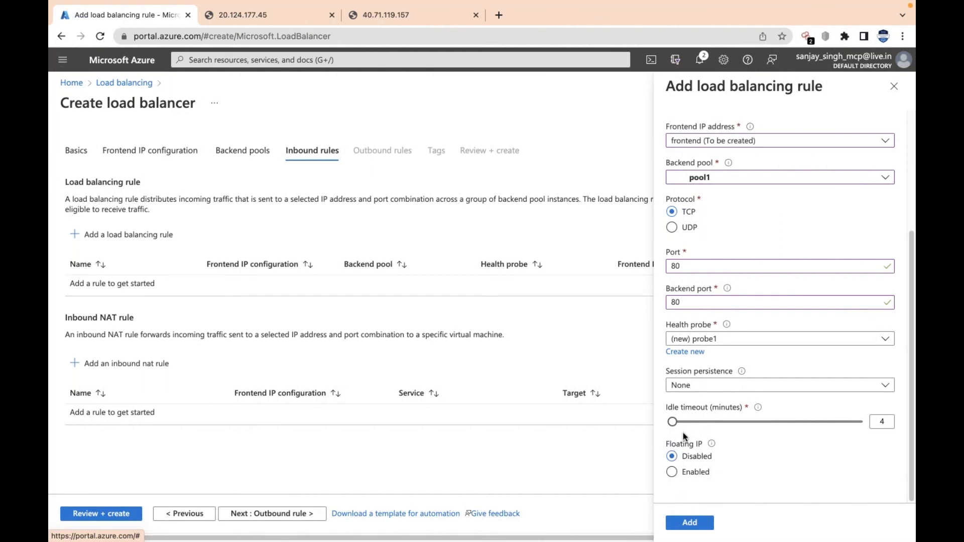
pyautogui.click(696, 524)
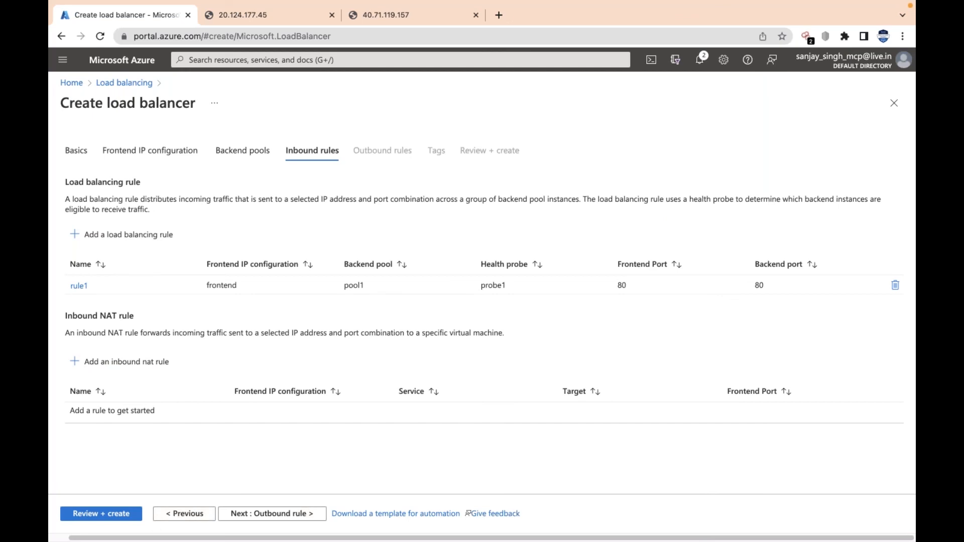
# Skip the outbound rules and tags, review the configuration and create the load balancer lb1
pyautogui.click(282, 514)
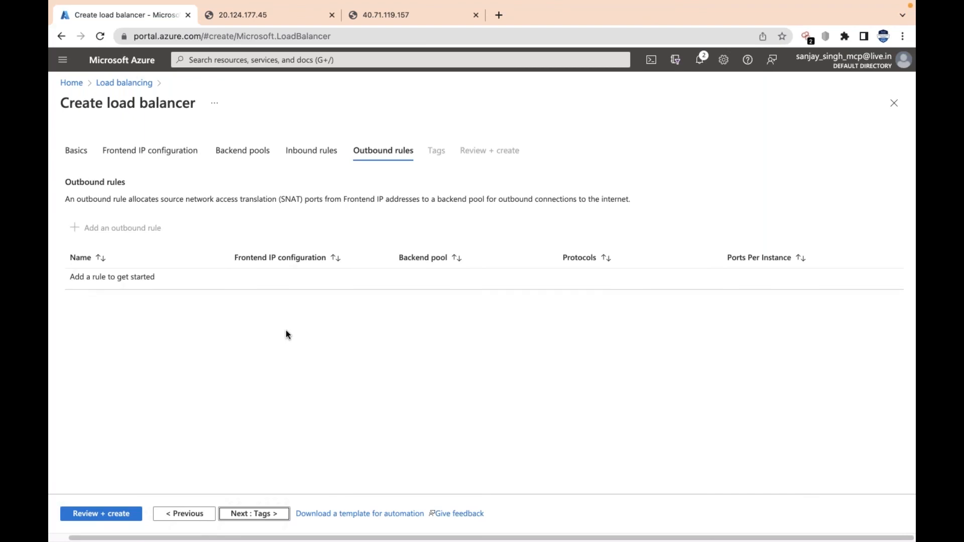
pyautogui.click(264, 515)
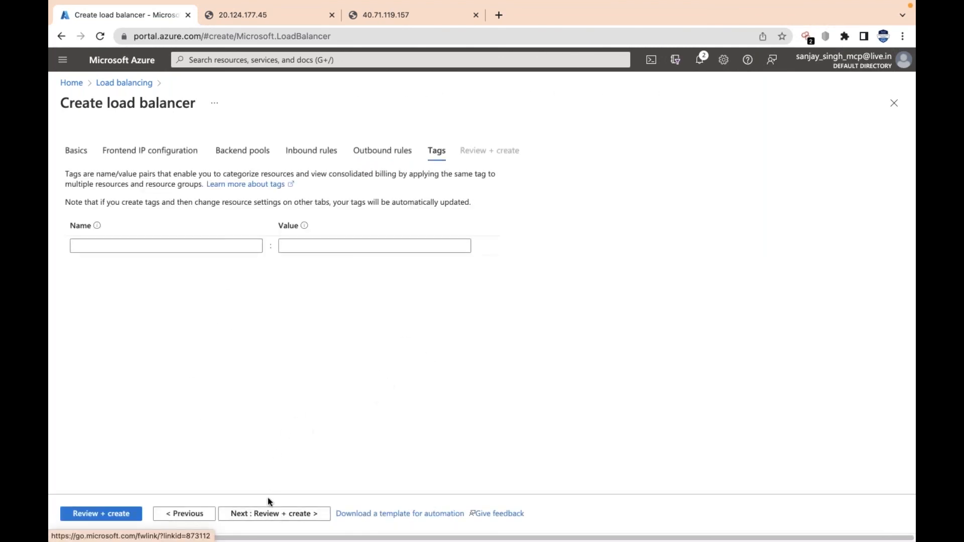
pyautogui.click(265, 513)
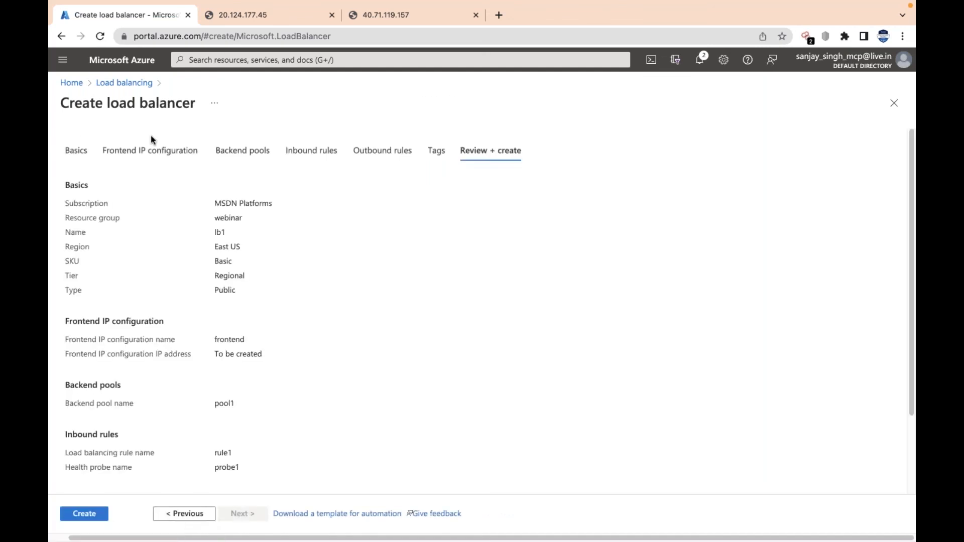
pyautogui.click(78, 515)
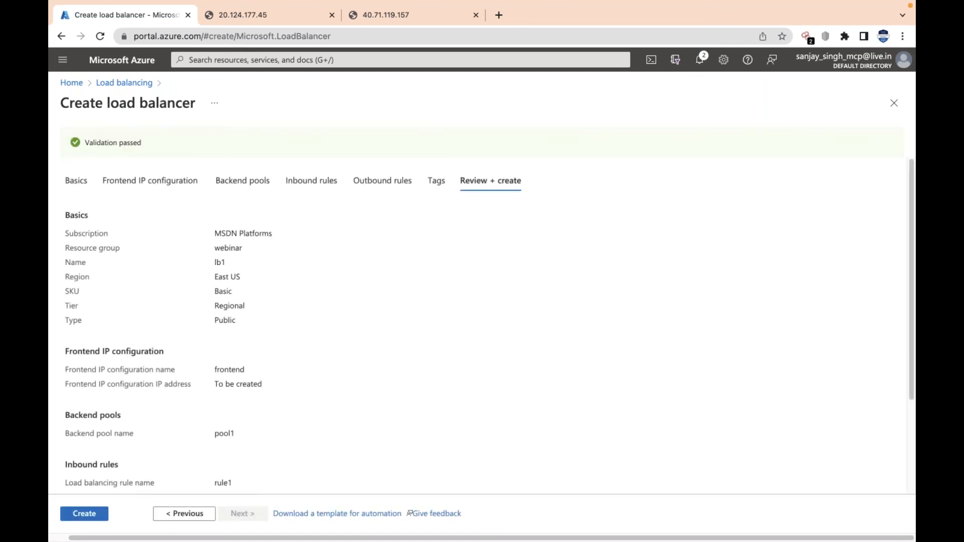
pyautogui.click(84, 513)
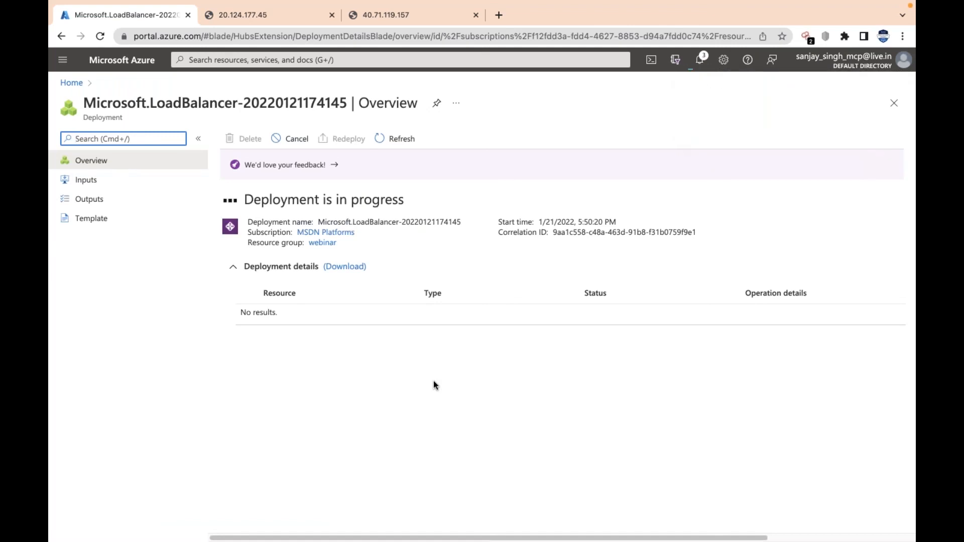
# Check the load balancer deployment's progress, refresh its status and open the deployed lb1 resource
pyautogui.click(697, 61)
pyautogui.click(698, 61)
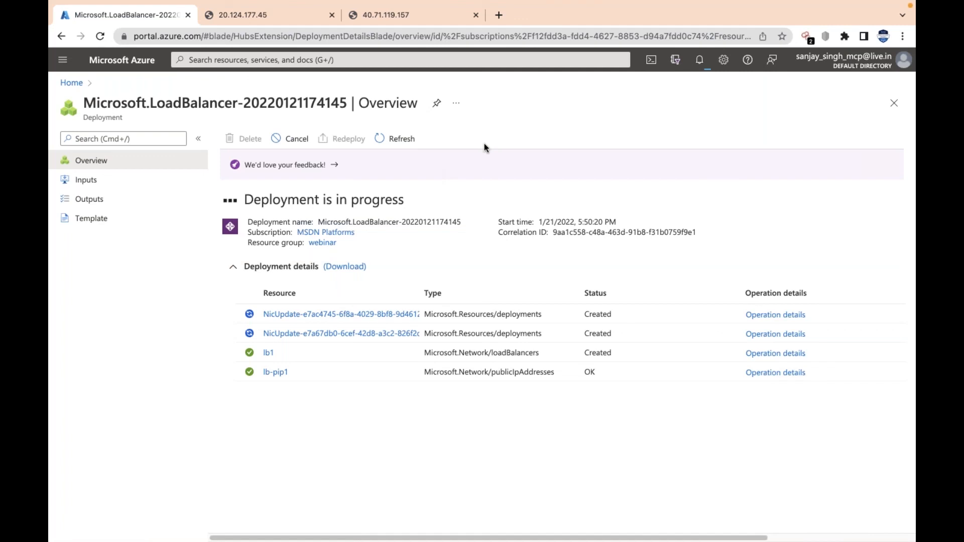
pyautogui.click(393, 140)
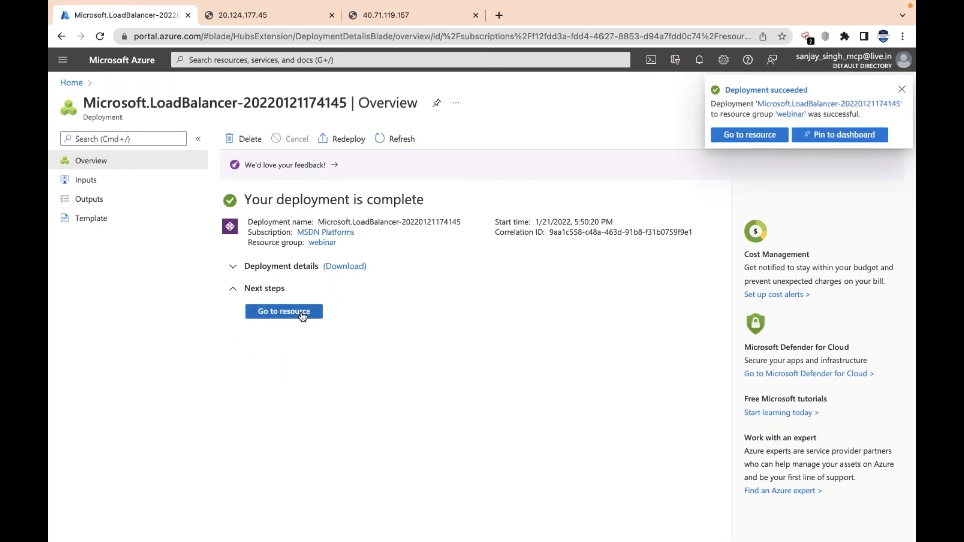
pyautogui.click(283, 311)
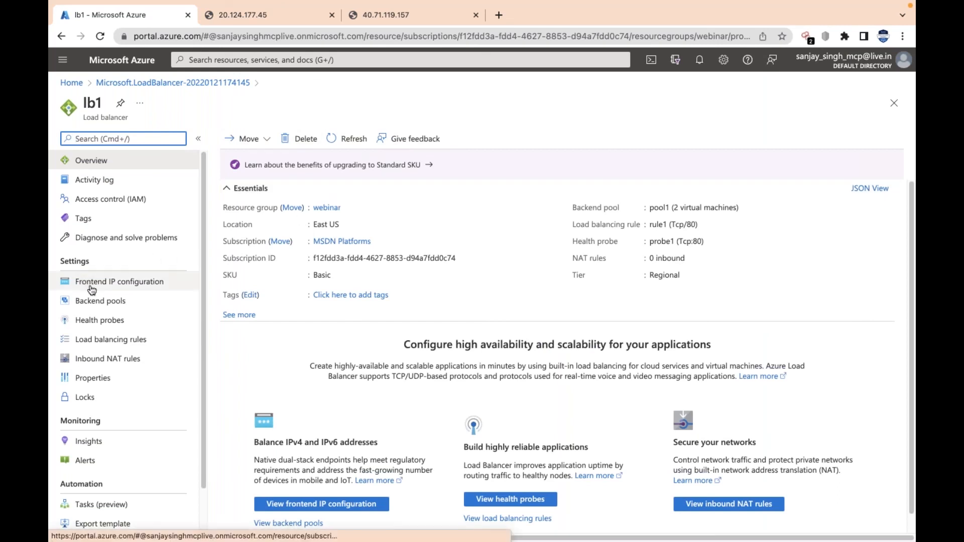
# Copy the IP address of lb1's frontend configuration and load it in a new browser tab
pyautogui.click(108, 285)
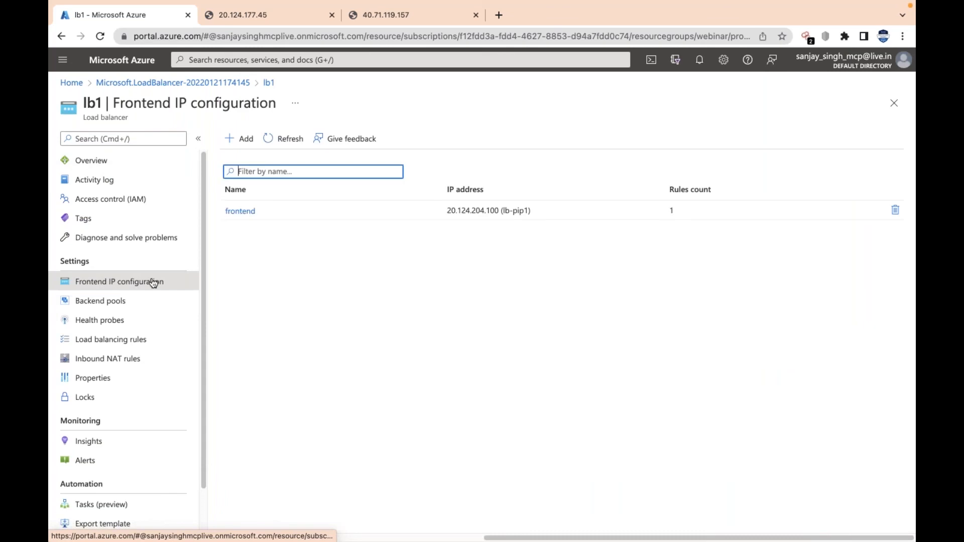
pyautogui.click(449, 213)
pyautogui.moveTo(452, 212); pyautogui.dragTo(499, 217)
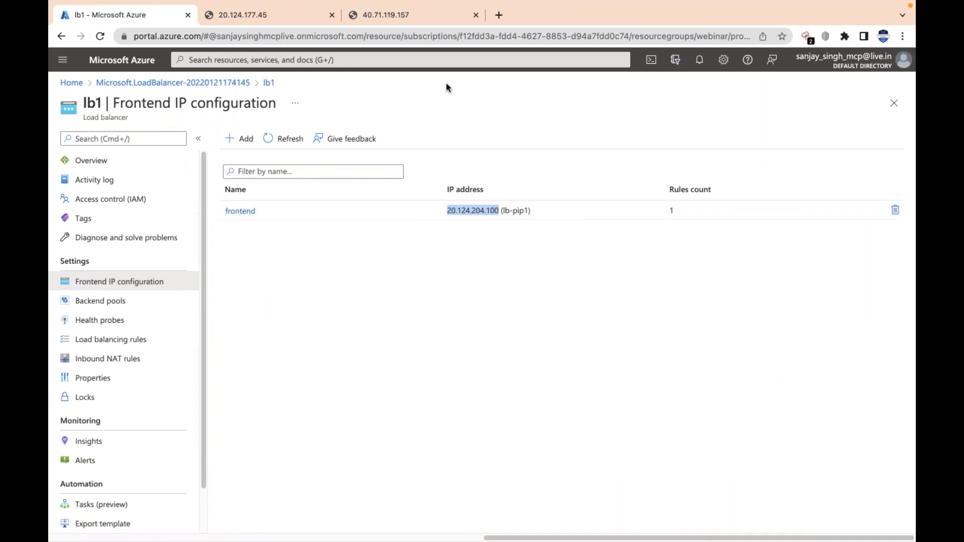
pyautogui.click(498, 15)
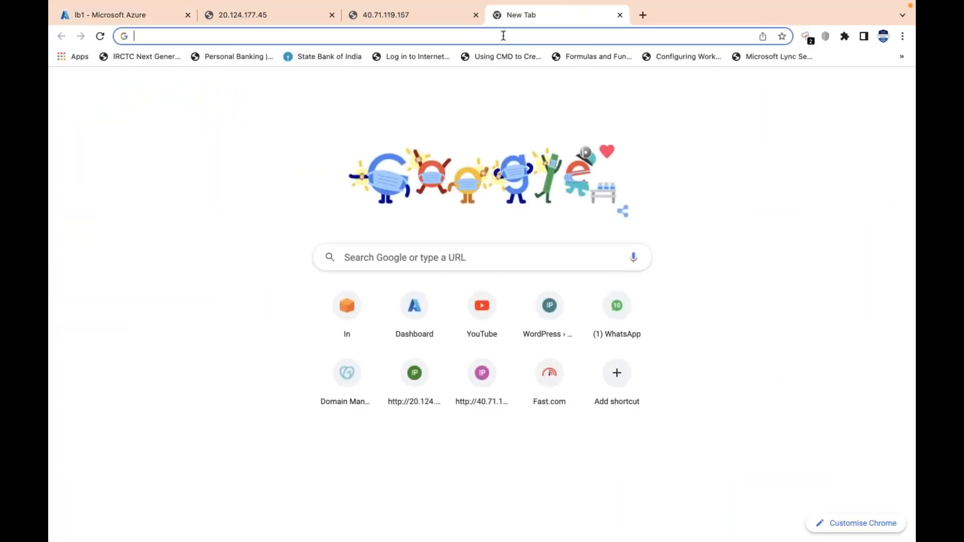
pyautogui.write('20.124.204.100')
pyautogui.press('Return')
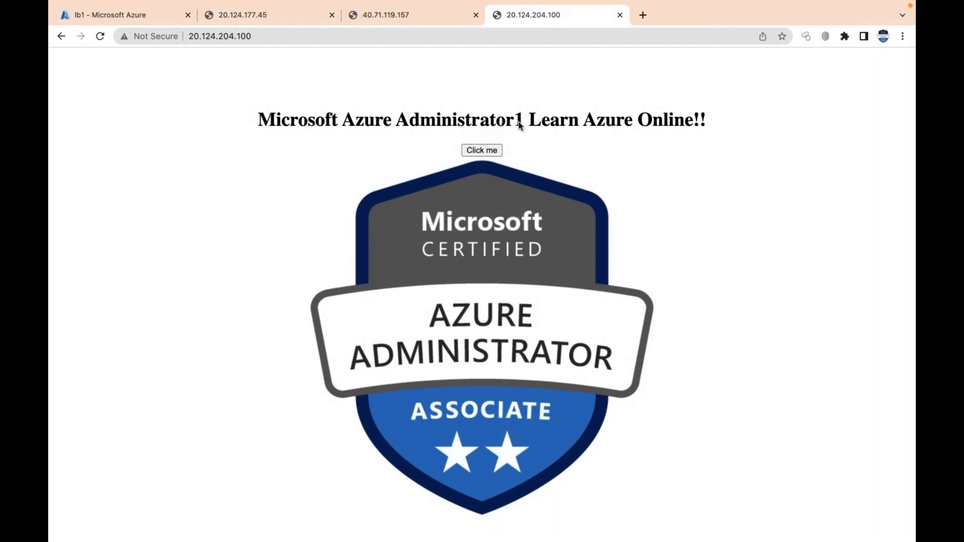
# Close the browser tabs for 20.124.177.45 and 40.71.119.157, and reload the load balancer's web page
pyautogui.click(475, 16)
pyautogui.click(332, 15)
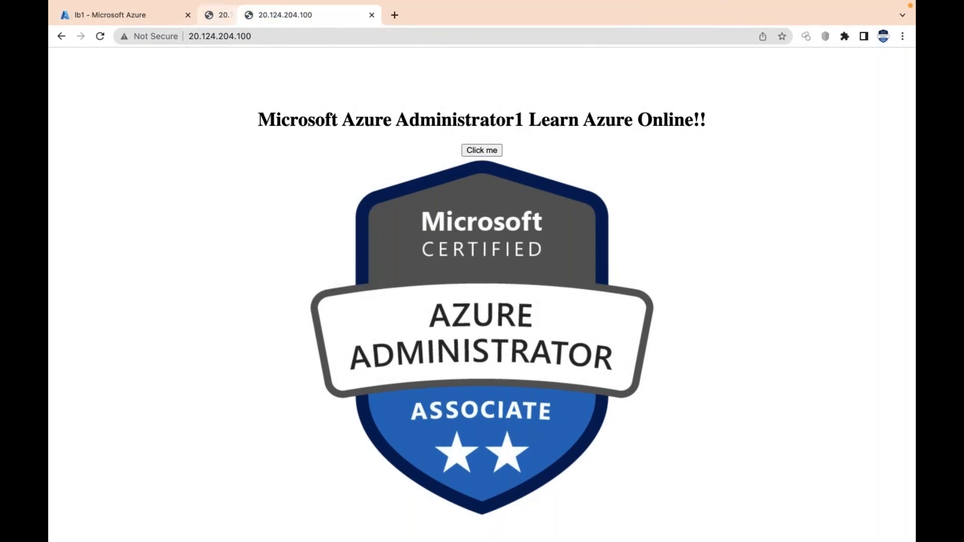
pyautogui.click(99, 37)
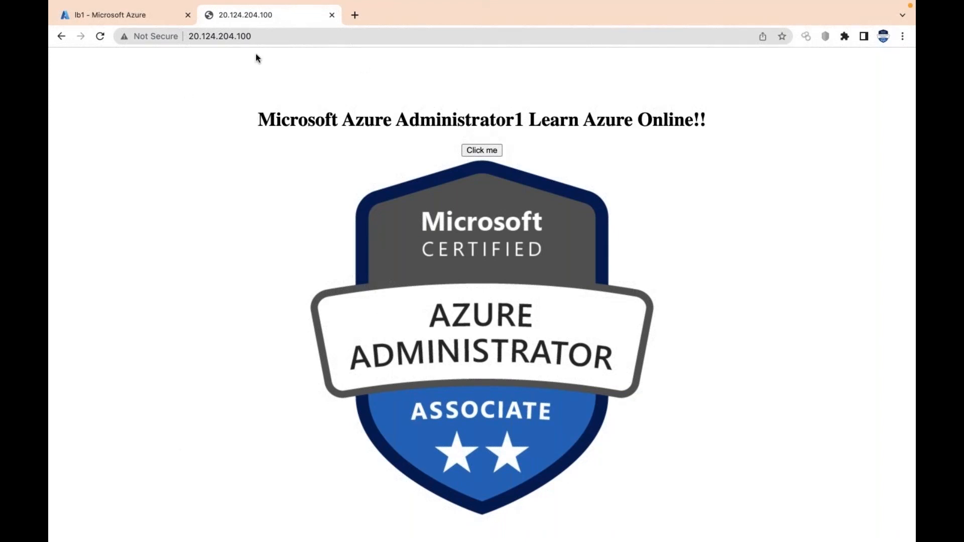
# Duplicate the lb1 portal tab in the browser and switch to the duplicate
pyautogui.click(115, 15)
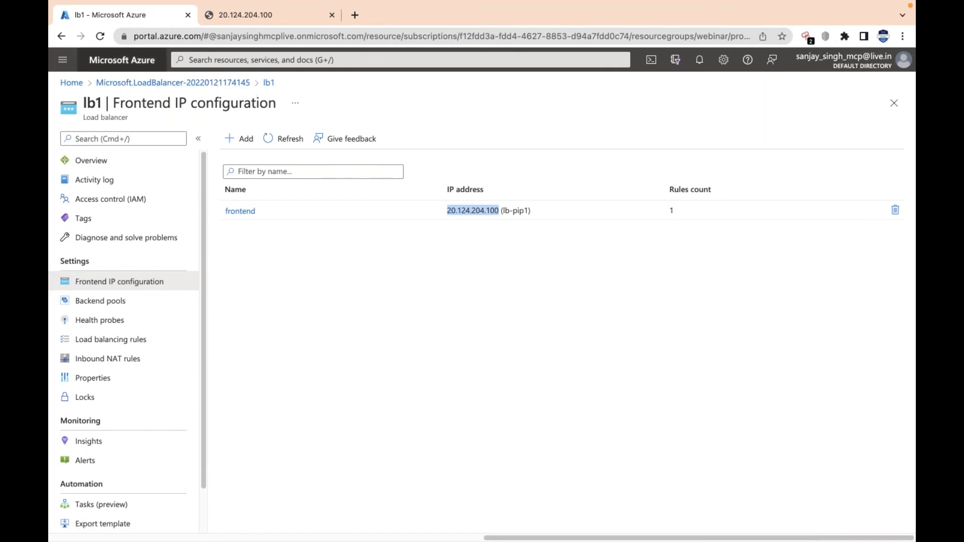
pyautogui.rightClick(158, 15)
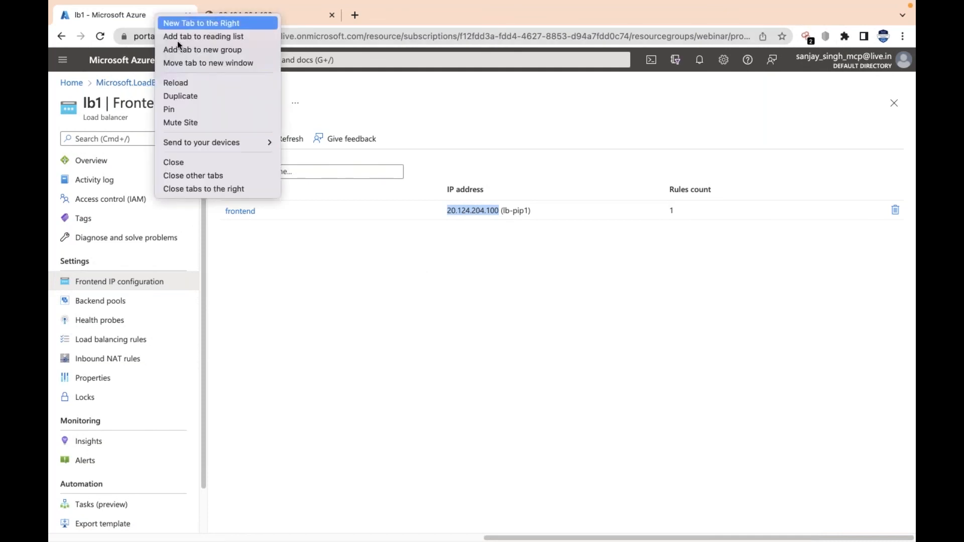
pyautogui.click(196, 96)
pyautogui.click(150, 12)
pyautogui.click(250, 20)
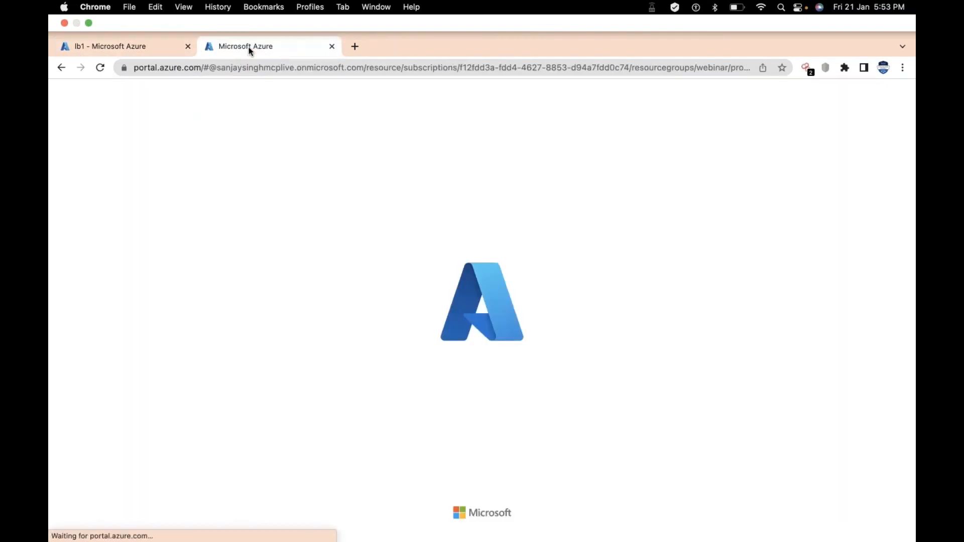
# Open the virtual machine web1 from the virtual machines list and collapse the list beside it
pyautogui.click(206, 91)
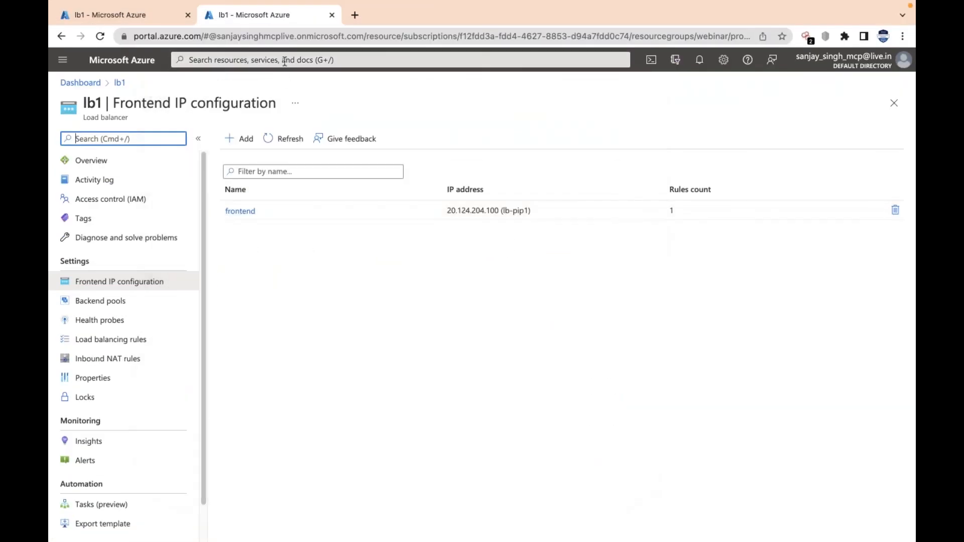
pyautogui.click(276, 236)
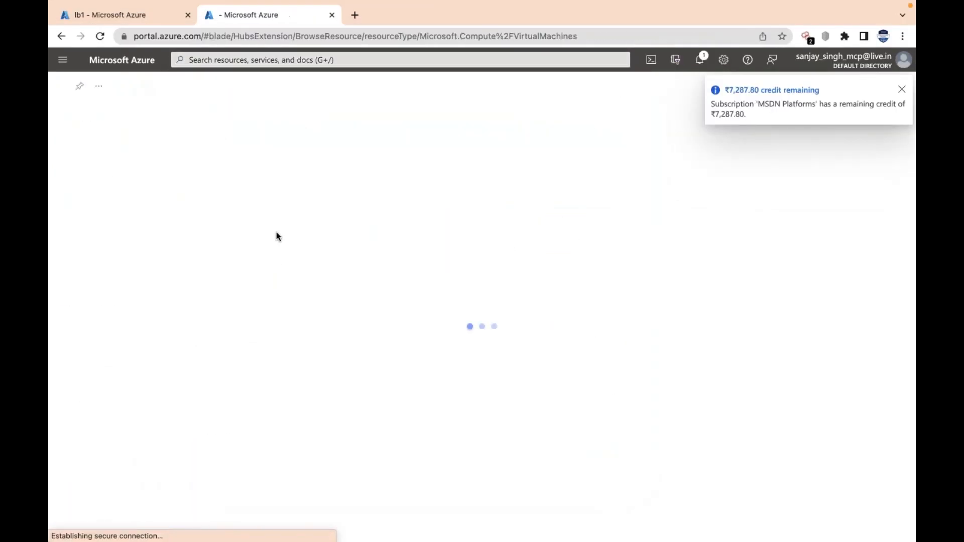
pyautogui.click(100, 235)
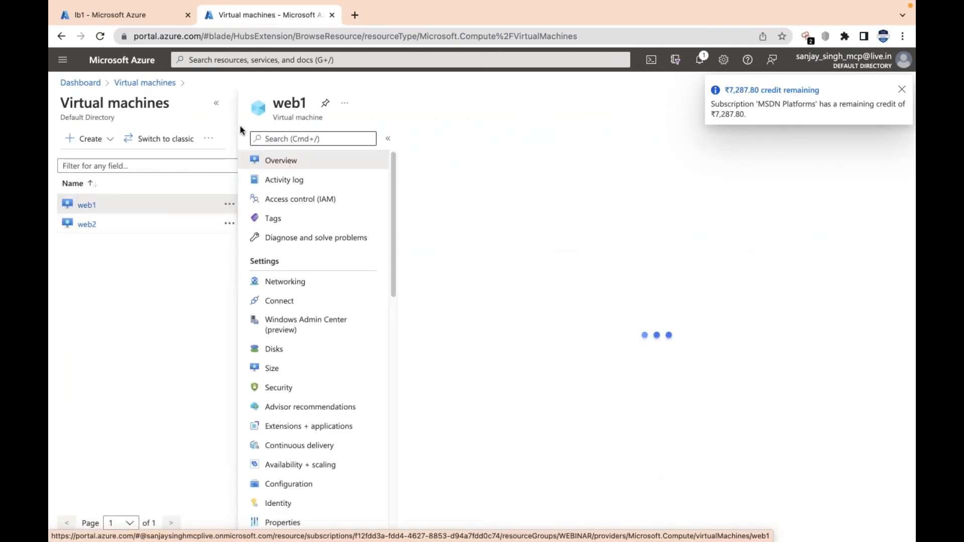
pyautogui.click(217, 103)
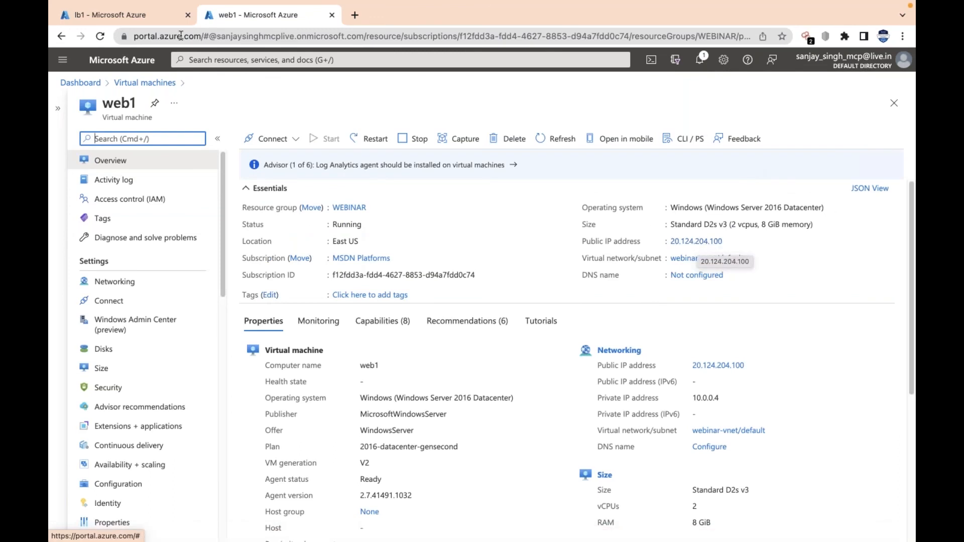
# Check lb1's frontend IP address in the other portal tab and open the networking settings of web1
pyautogui.click(78, 7)
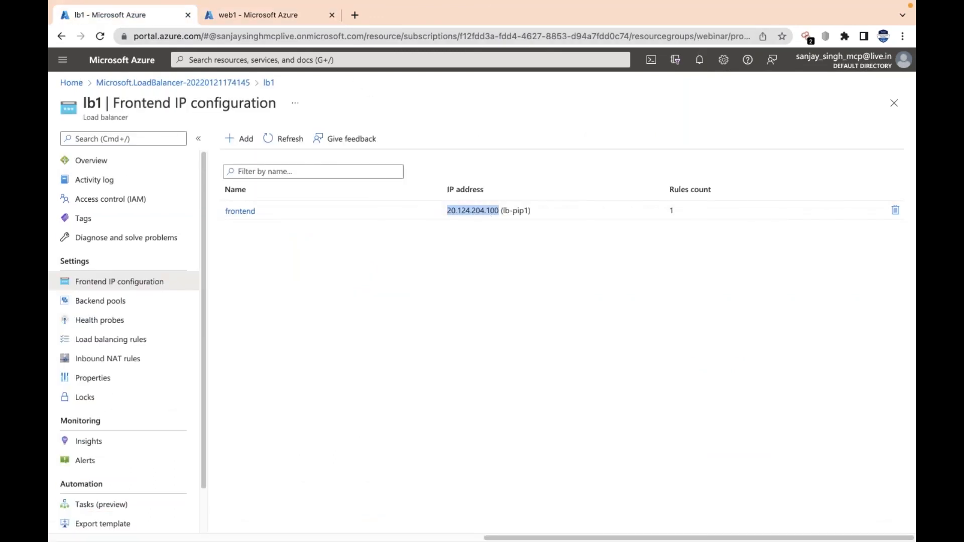
pyautogui.click(297, 20)
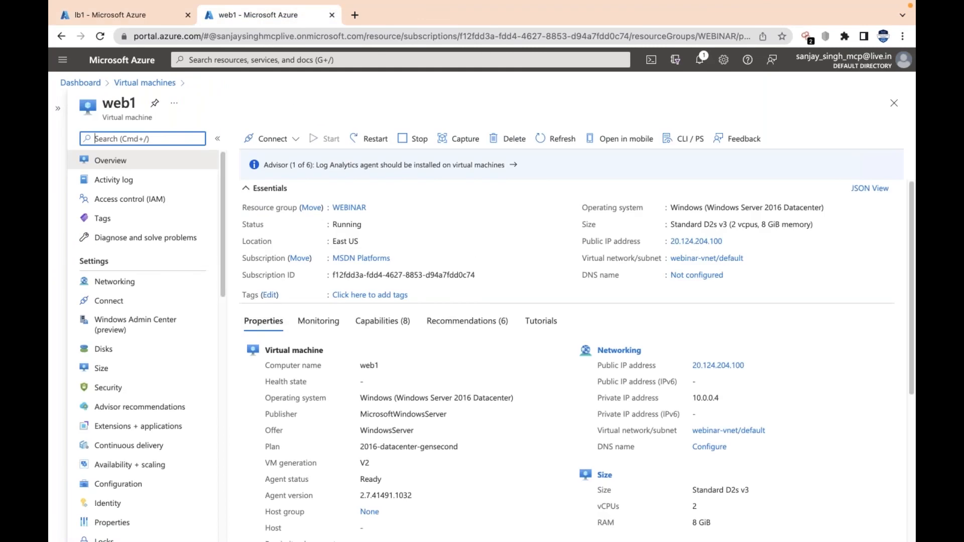
pyautogui.click(103, 284)
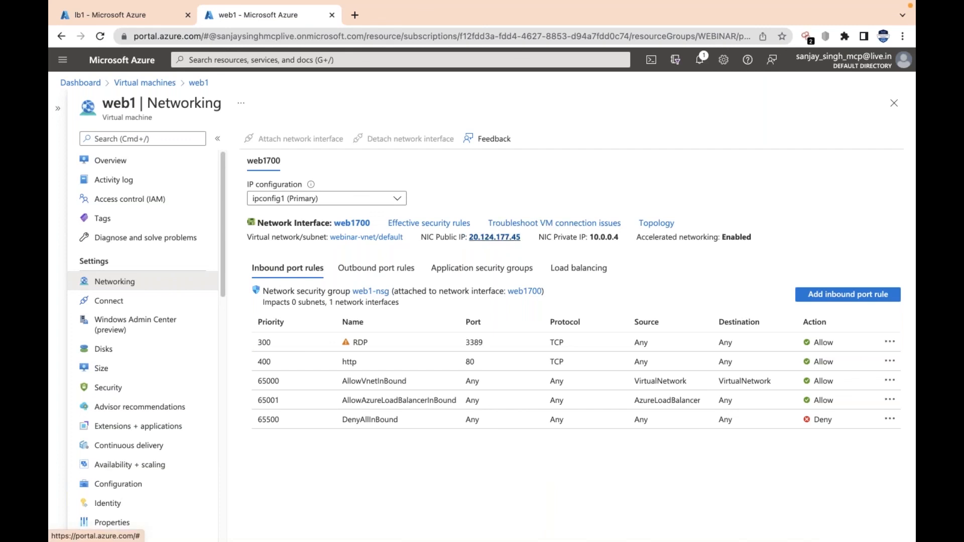
# Find the public IP addresses service, open web1-ip and dissociate it from the network interface web1700
pyautogui.click(300, 61)
pyautogui.write('p')
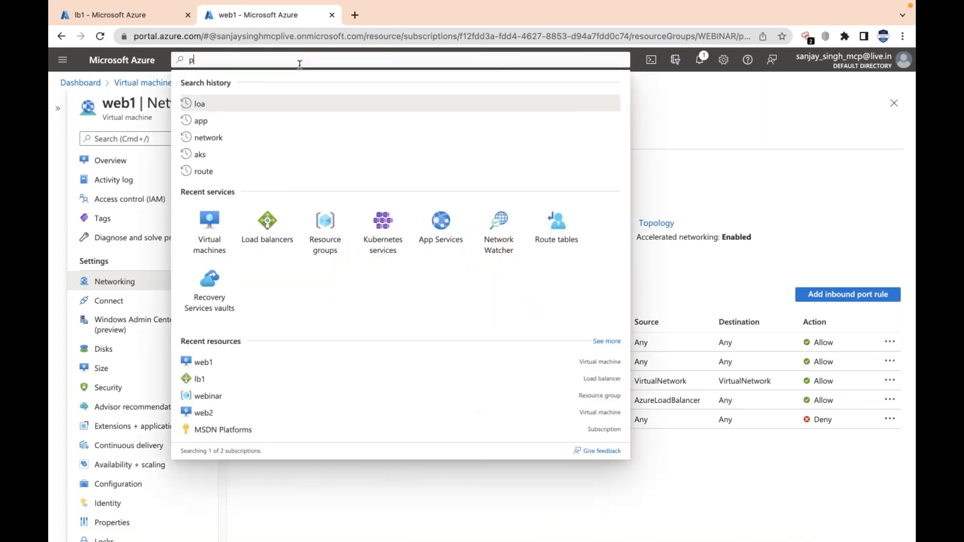
pyautogui.write('ub')
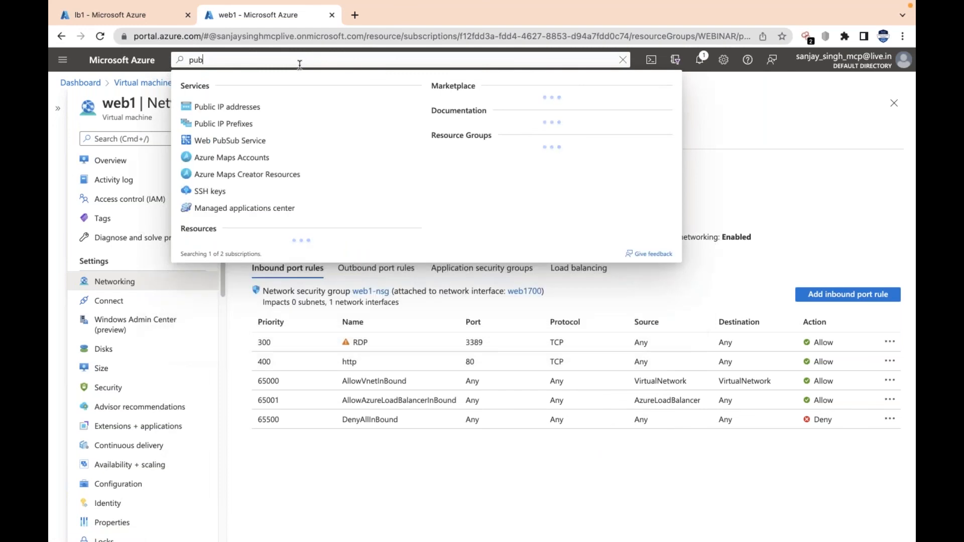
pyautogui.click(260, 112)
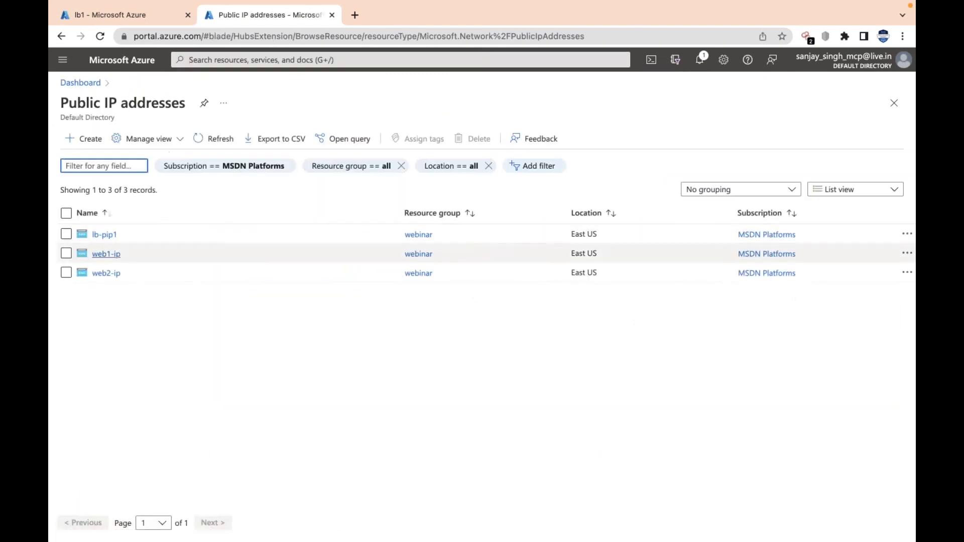
pyautogui.click(116, 260)
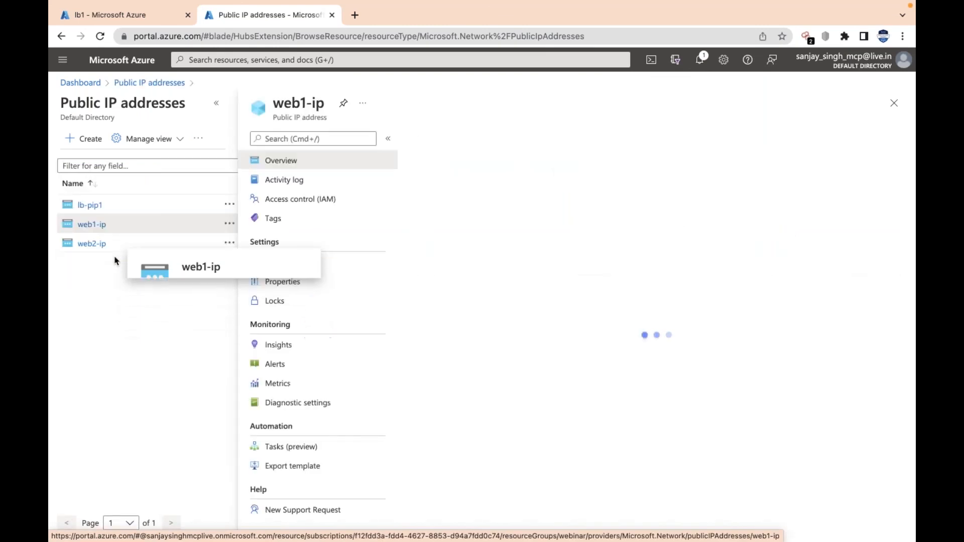
pyautogui.click(505, 139)
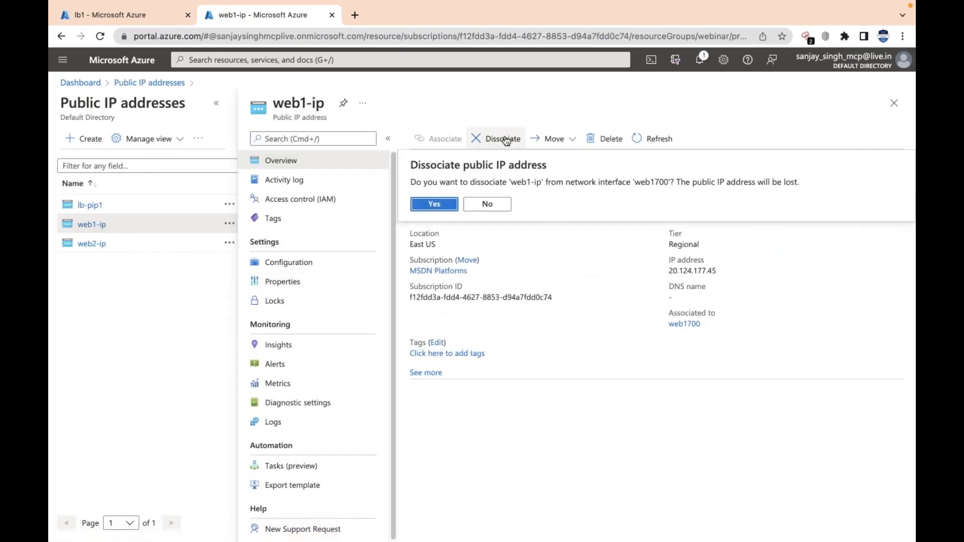
pyautogui.click(446, 204)
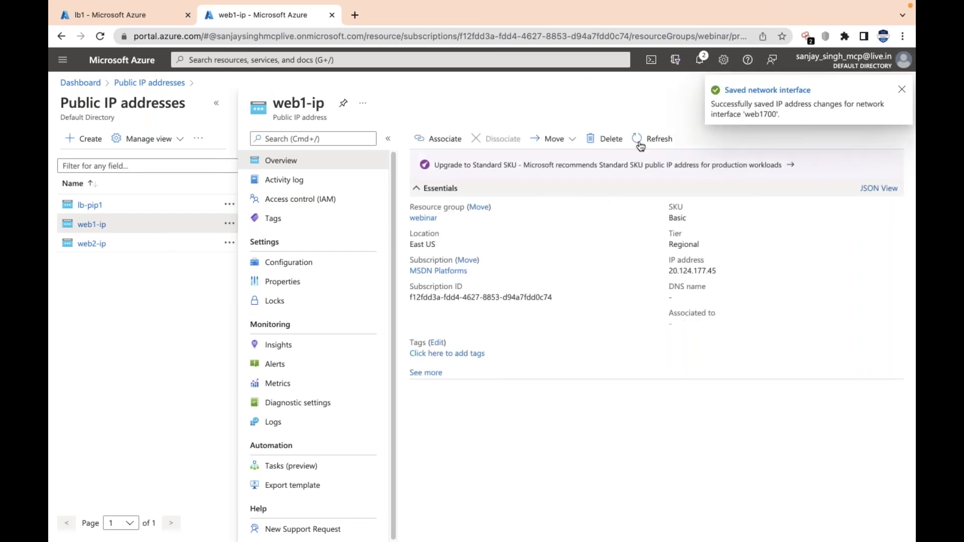
# Refresh the virtual machines list, open web1 and check its NIC public and private IP in the networking settings
pyautogui.click(309, 60)
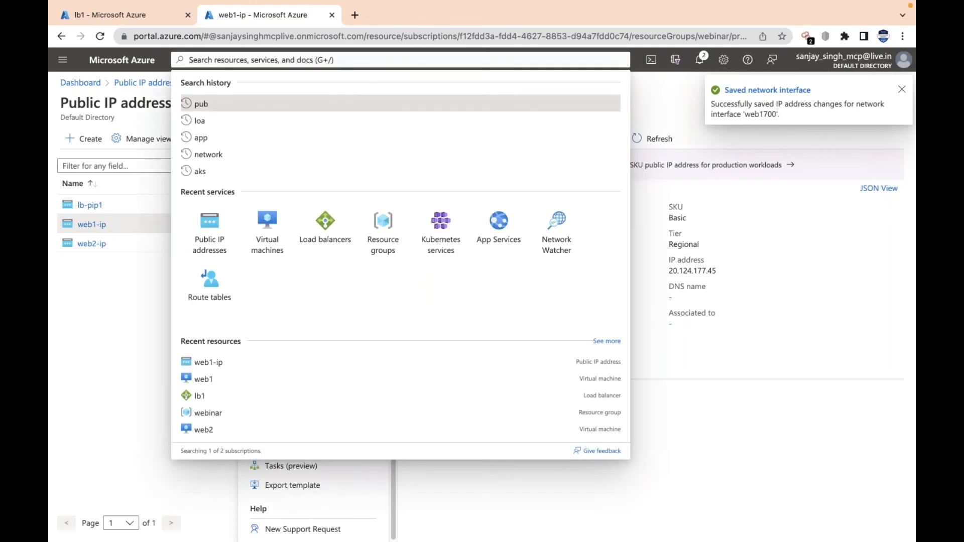
pyautogui.click(280, 228)
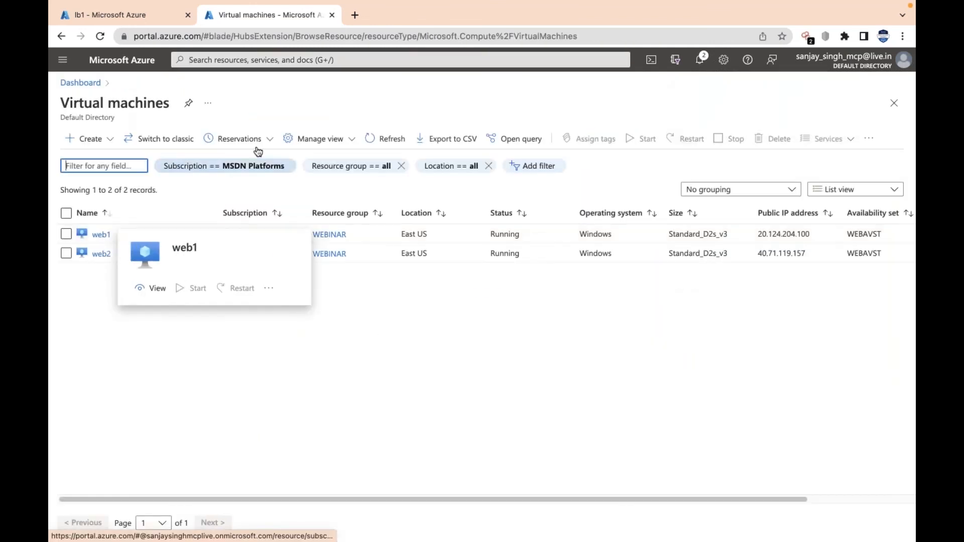
pyautogui.click(389, 139)
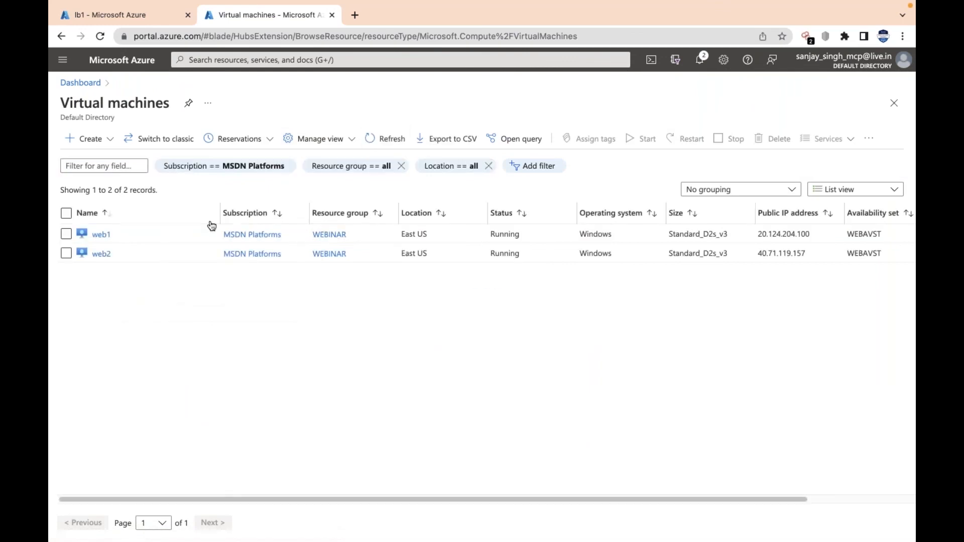
pyautogui.click(100, 234)
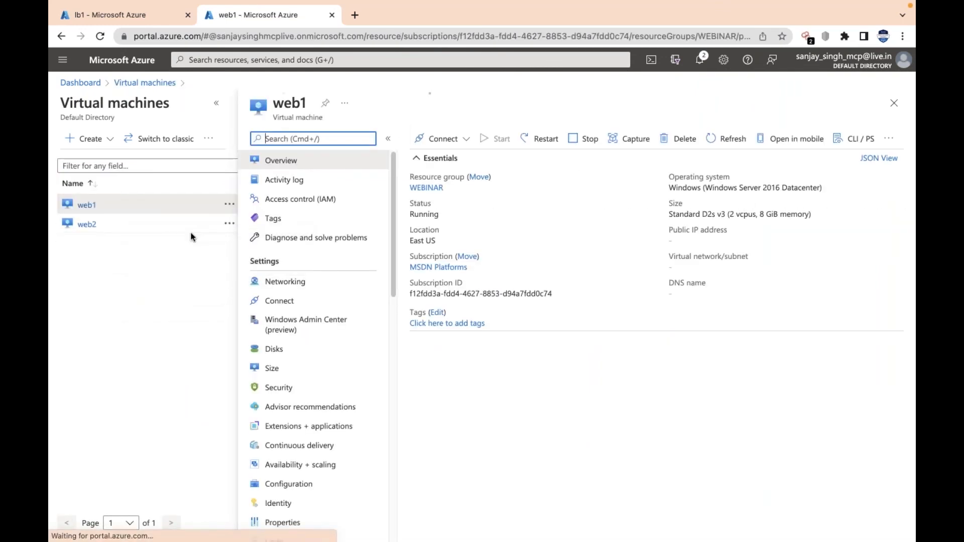
pyautogui.click(298, 283)
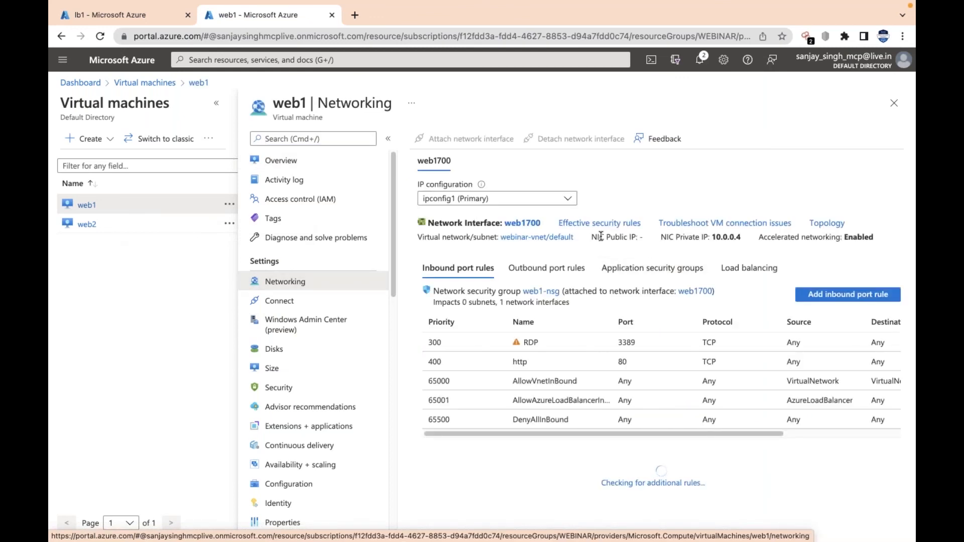
pyautogui.moveTo(600, 236); pyautogui.dragTo(644, 237)
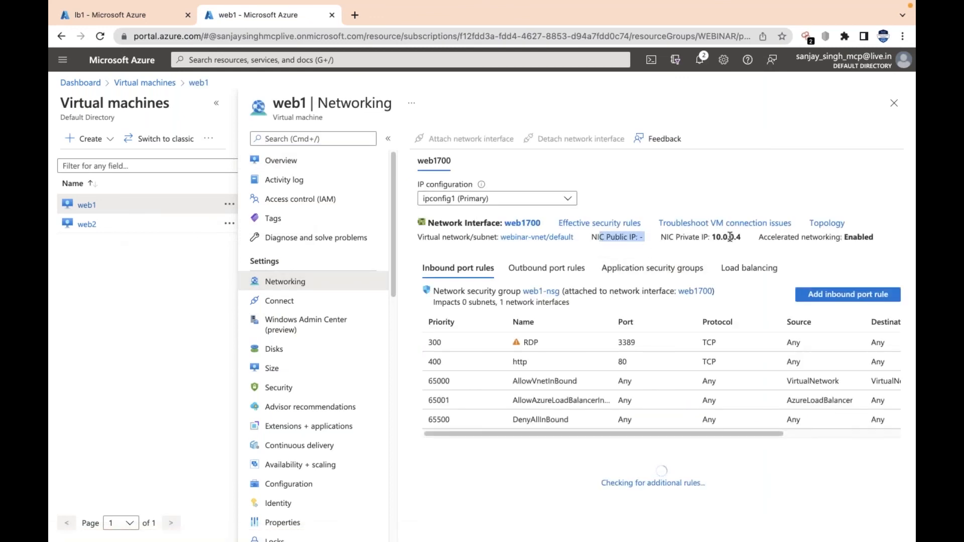
pyautogui.moveTo(711, 237); pyautogui.dragTo(743, 237)
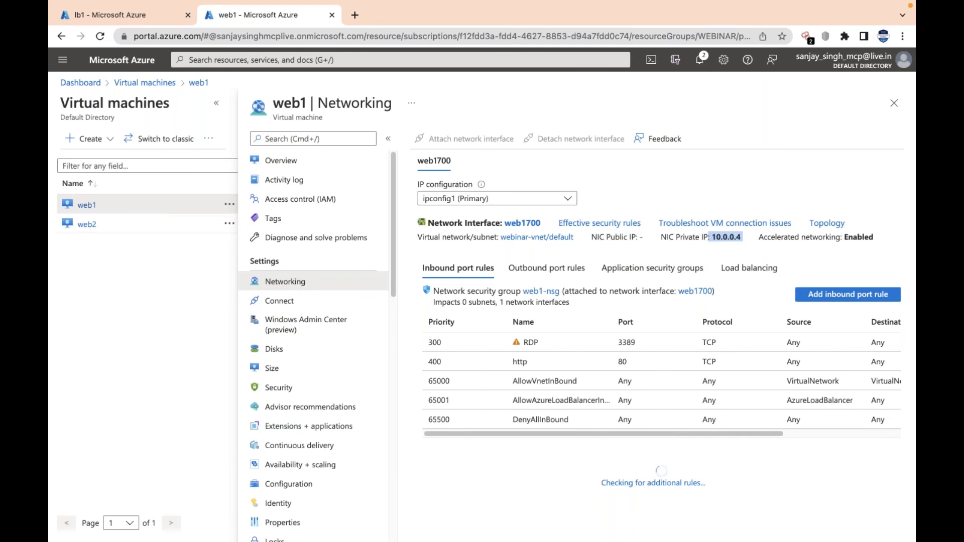
# Compare the IP addresses offered for the RDP connection of web1 and web2, ending on web1
pyautogui.click(314, 163)
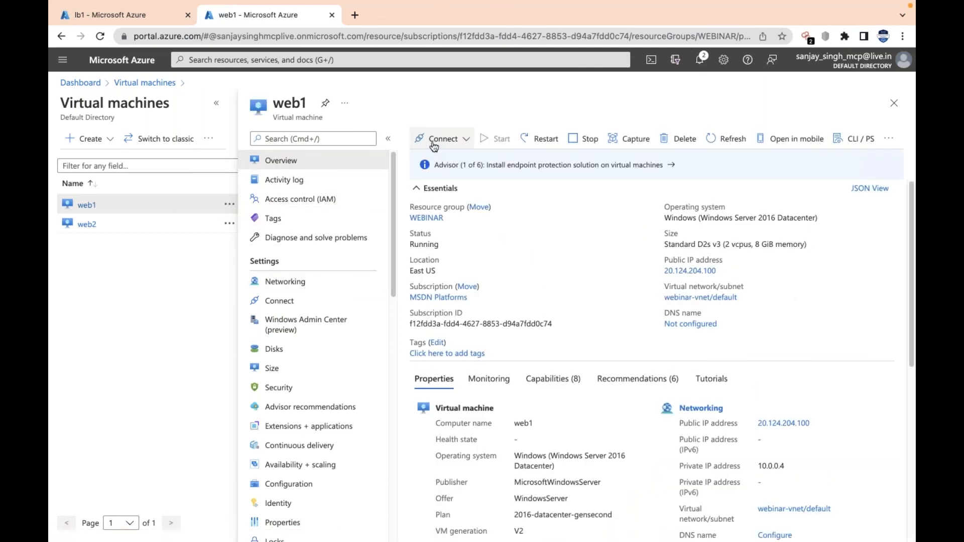
pyautogui.click(434, 142)
pyautogui.click(438, 160)
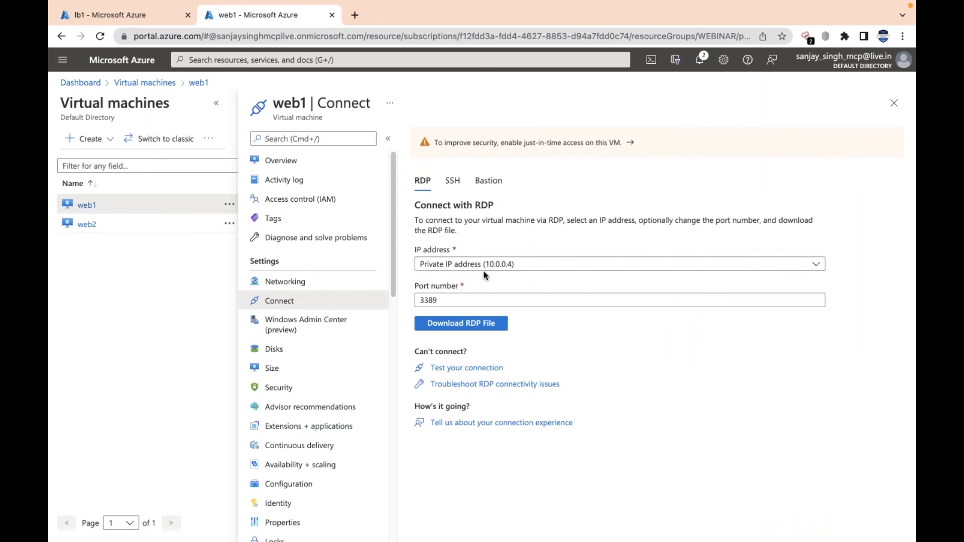
pyautogui.click(89, 226)
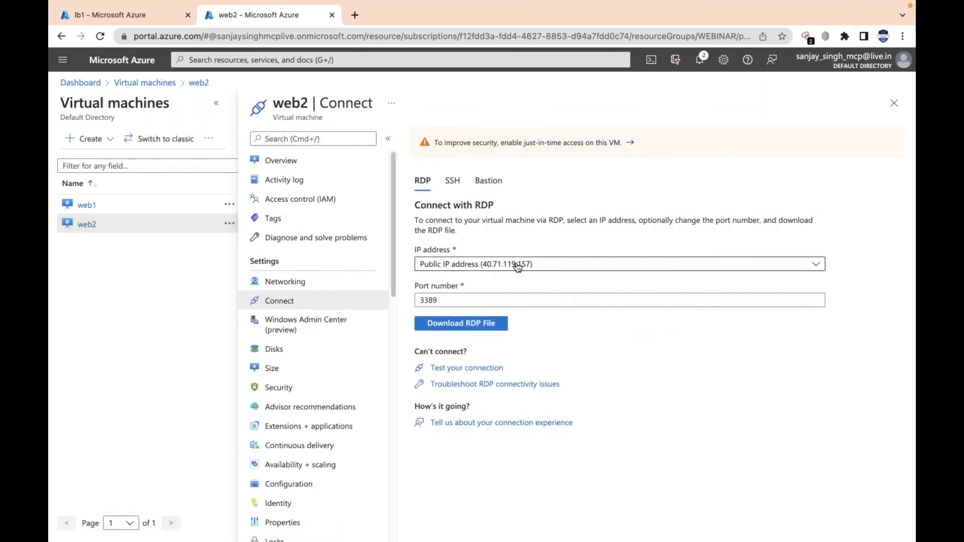
pyautogui.click(86, 205)
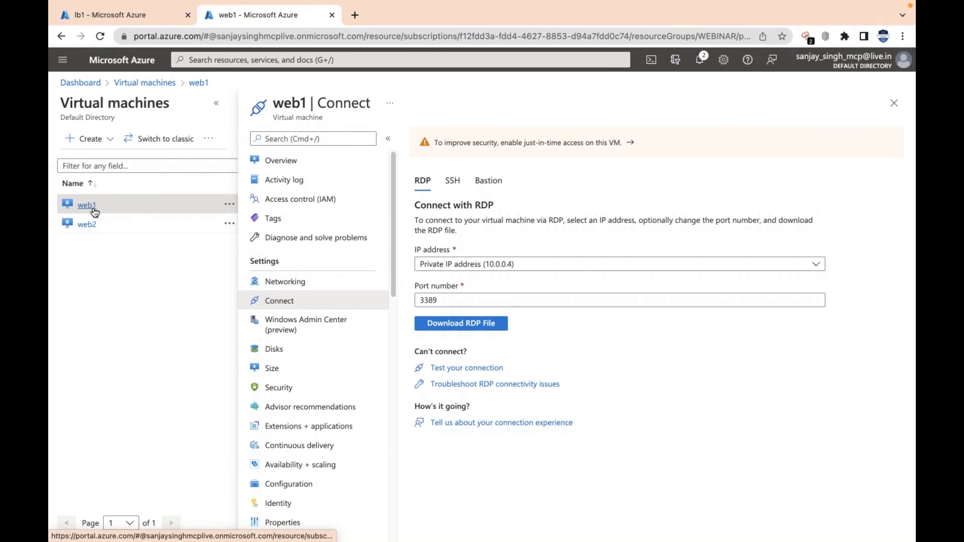
# Start a new inbound NAT rule on lb1 named rdpweb1 with the frontend IP address frontend (20.124.204.100)
pyautogui.click(129, 15)
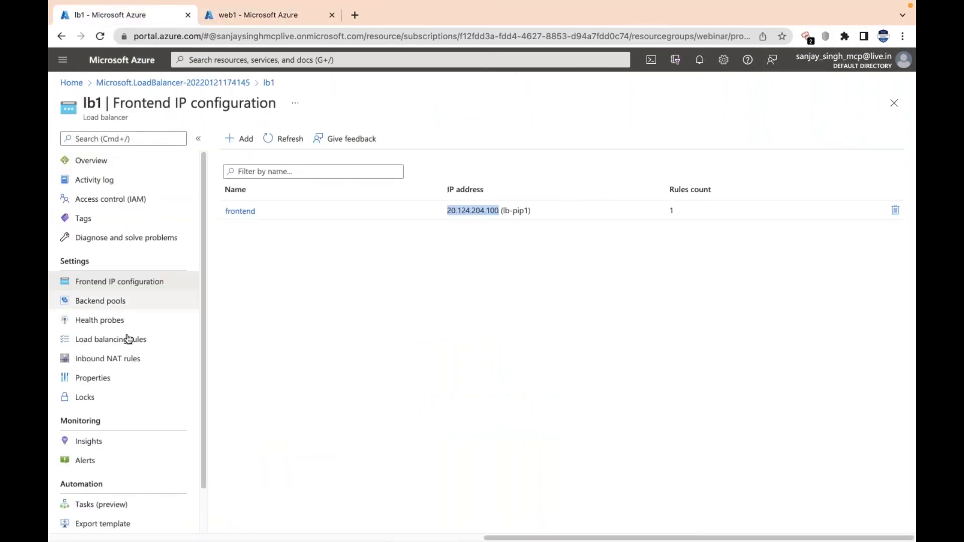
pyautogui.click(131, 364)
pyautogui.click(246, 140)
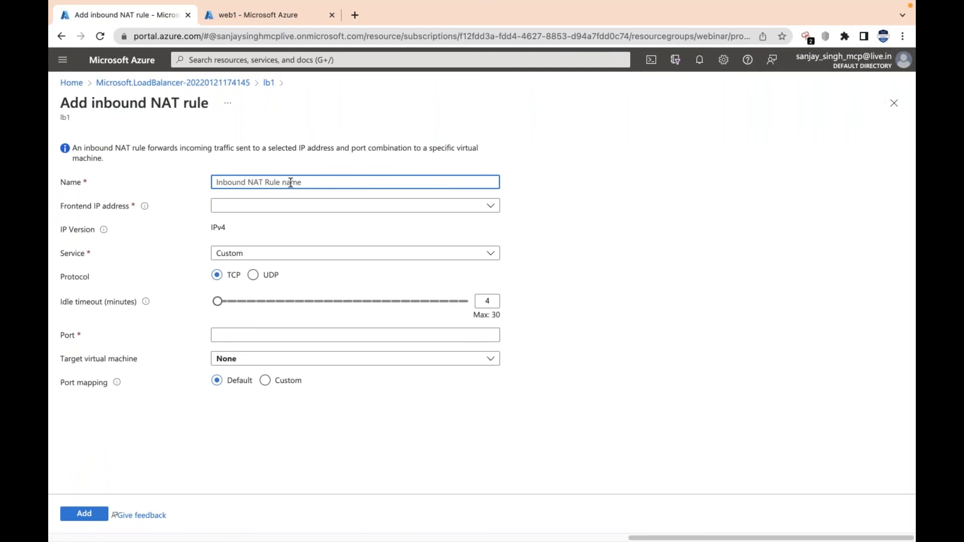
pyautogui.write('rdpweb1')
pyautogui.click(286, 210)
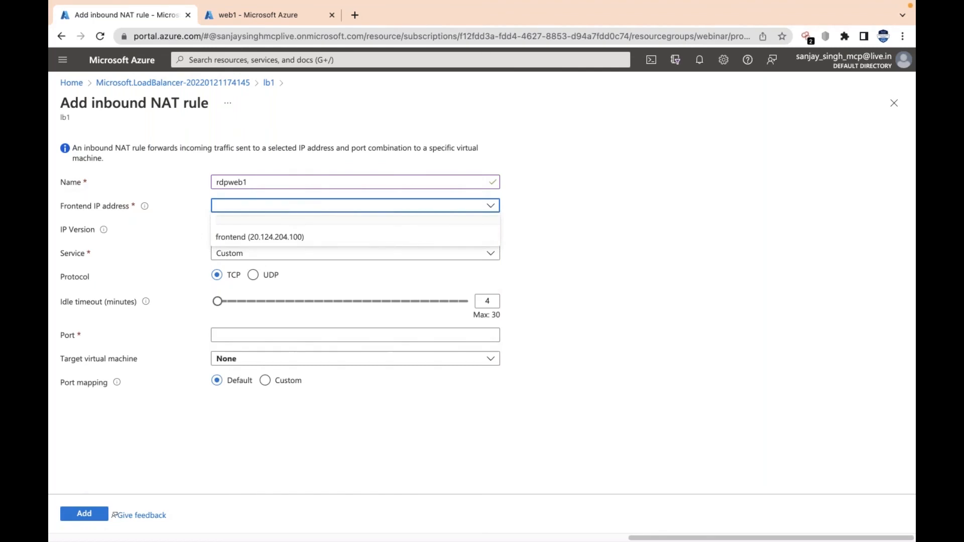
pyautogui.click(283, 238)
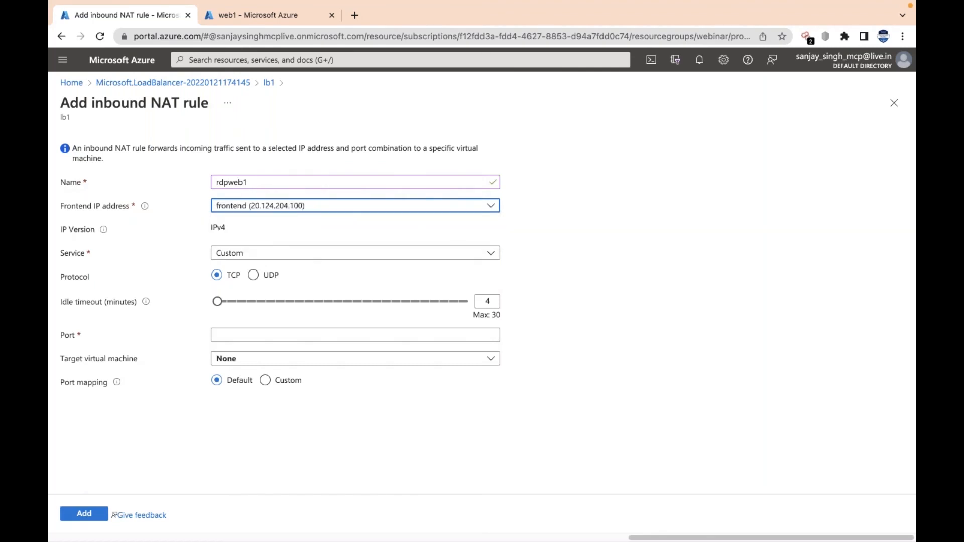
# Set the NAT rule's service to RDP and its port to 50001
pyautogui.click(393, 251)
pyautogui.click(265, 319)
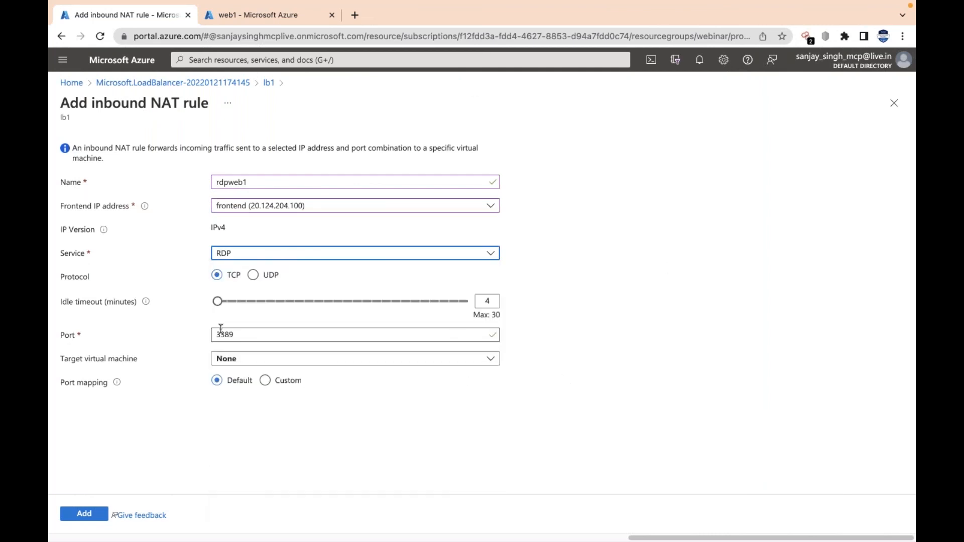
pyautogui.click(282, 337)
pyautogui.press('BackSpace')
pyautogui.press('BackSpace')
pyautogui.press('BackSpace')
pyautogui.press('BackSpace')
pyautogui.write('500')
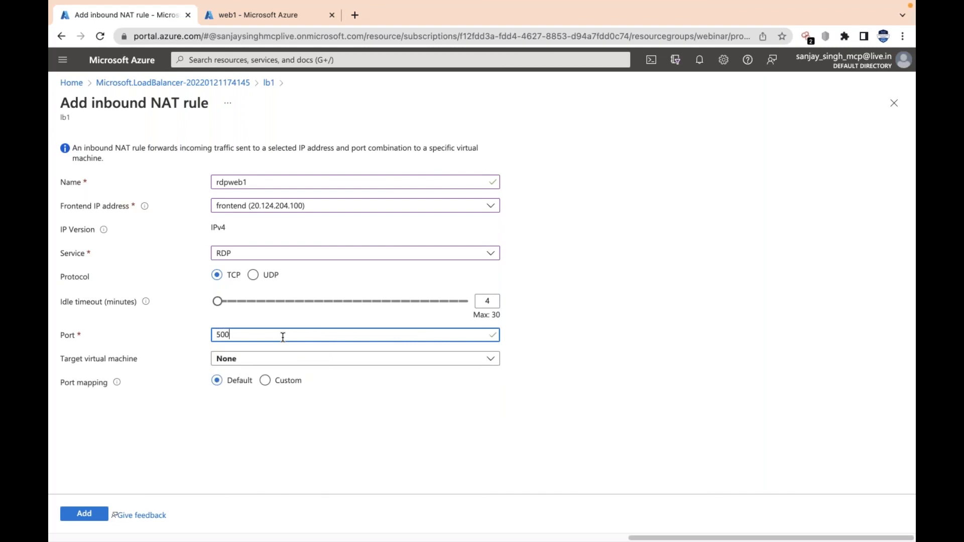
pyautogui.write('01')
# Target the NAT rule at virtual machine web1 with the network IP configuration ipconfig1 (10.0.0.4)
pyautogui.click(471, 363)
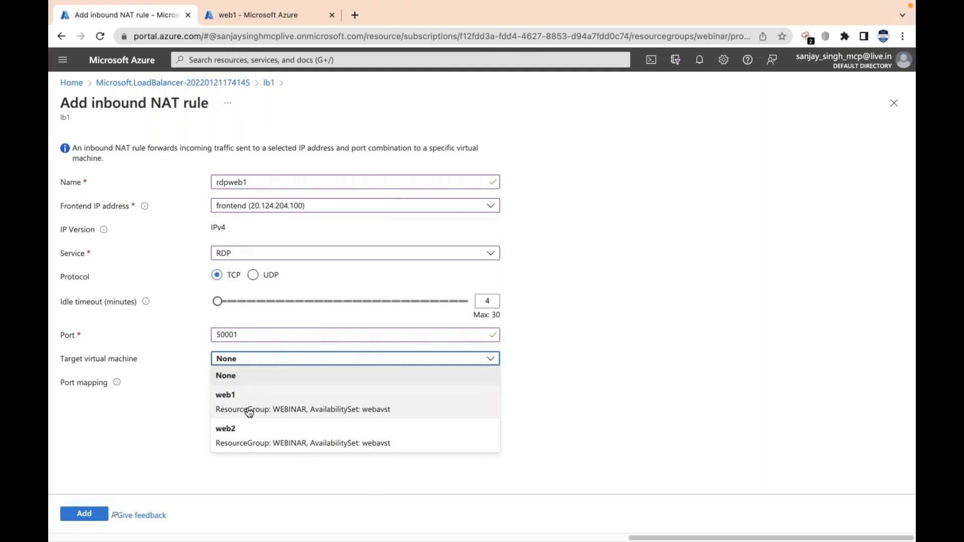
pyautogui.click(250, 412)
pyautogui.click(395, 393)
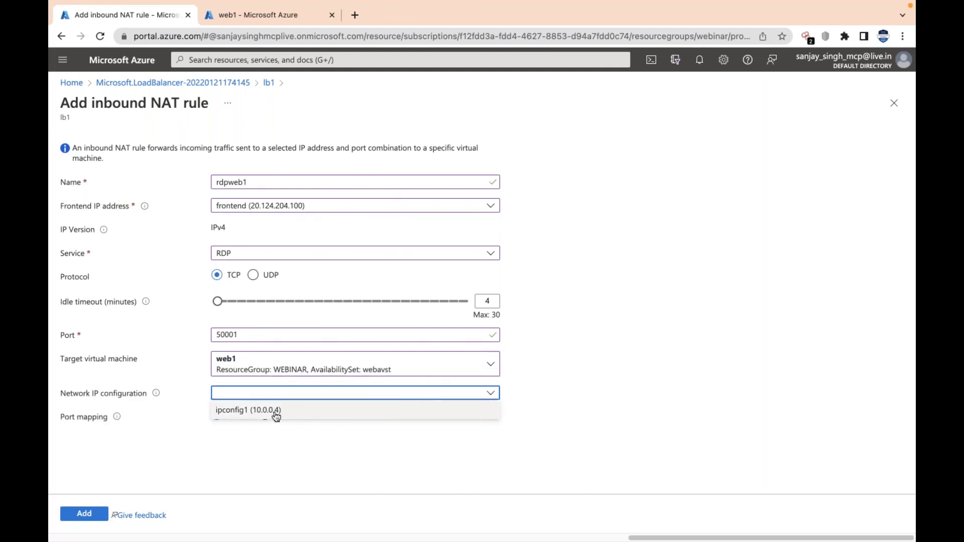
pyautogui.click(275, 412)
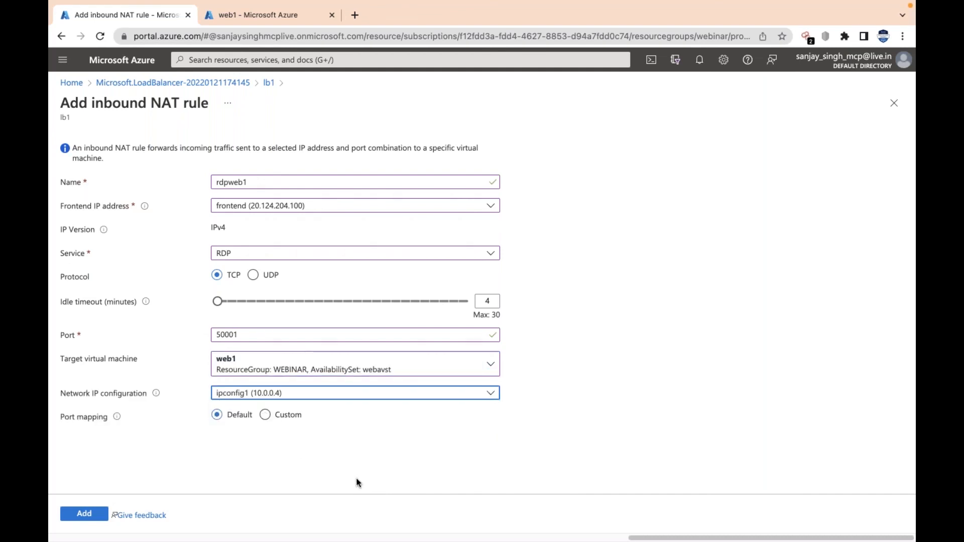
# Use custom port mapping with target port 3389 and add the inbound NAT rule to lb1
pyautogui.click(273, 415)
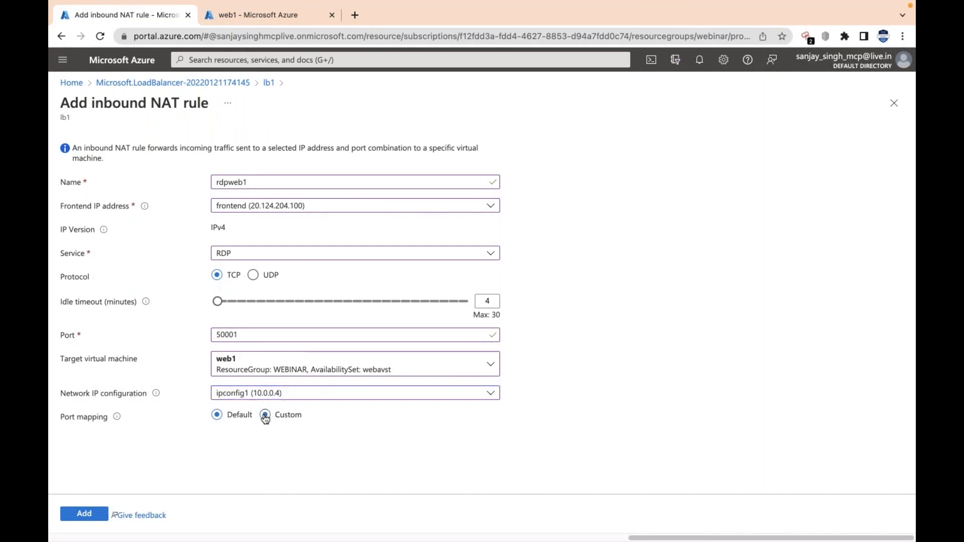
pyautogui.doubleClick(285, 467)
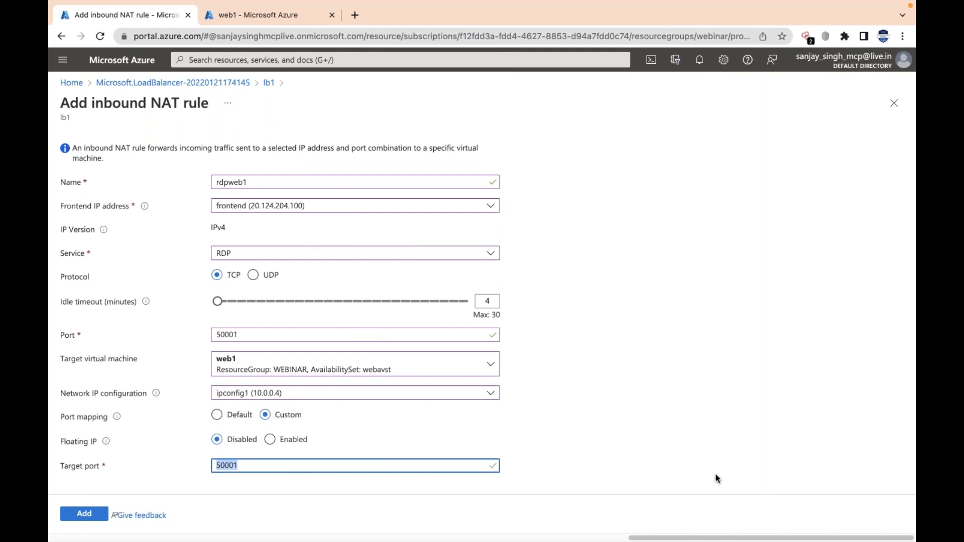
pyautogui.write('3389')
pyautogui.click(92, 517)
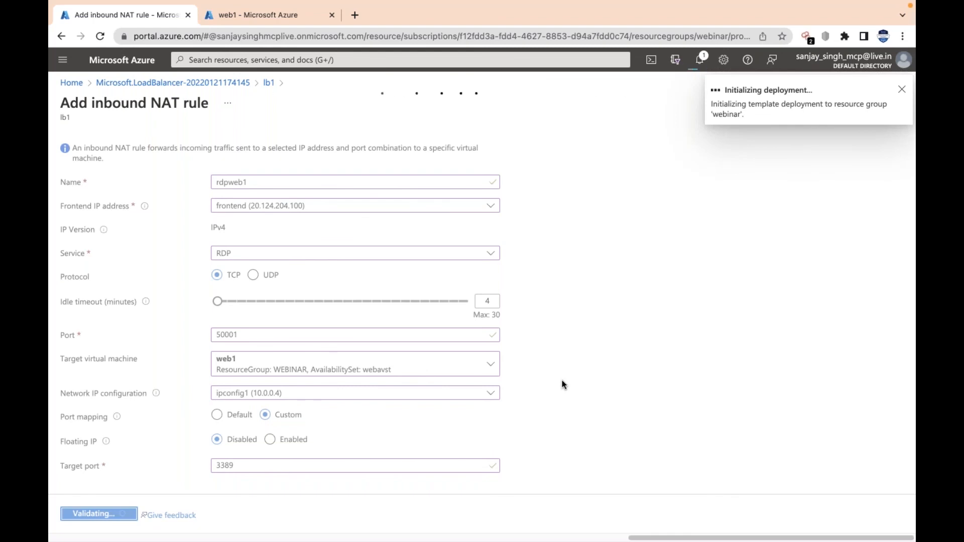
# Switch to Microsoft Remote Desktop and start adding a new PC
pyautogui.hotkey('ctrl', 'Left')
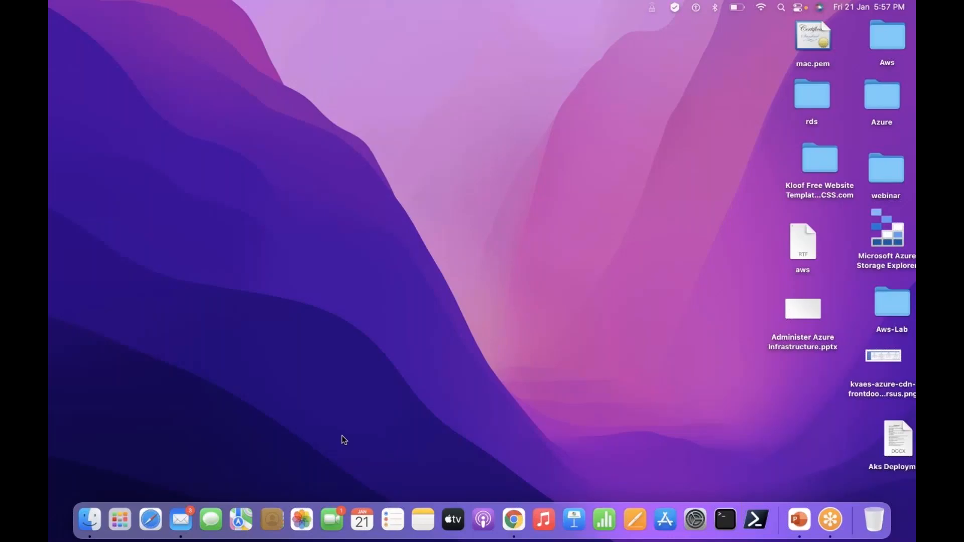
pyautogui.click(125, 523)
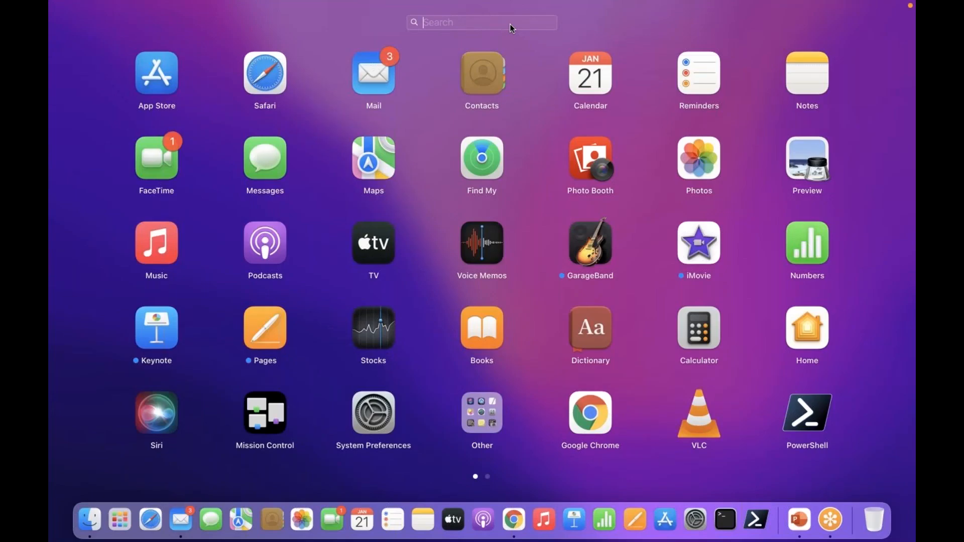
pyautogui.write('remo')
pyautogui.click(499, 69)
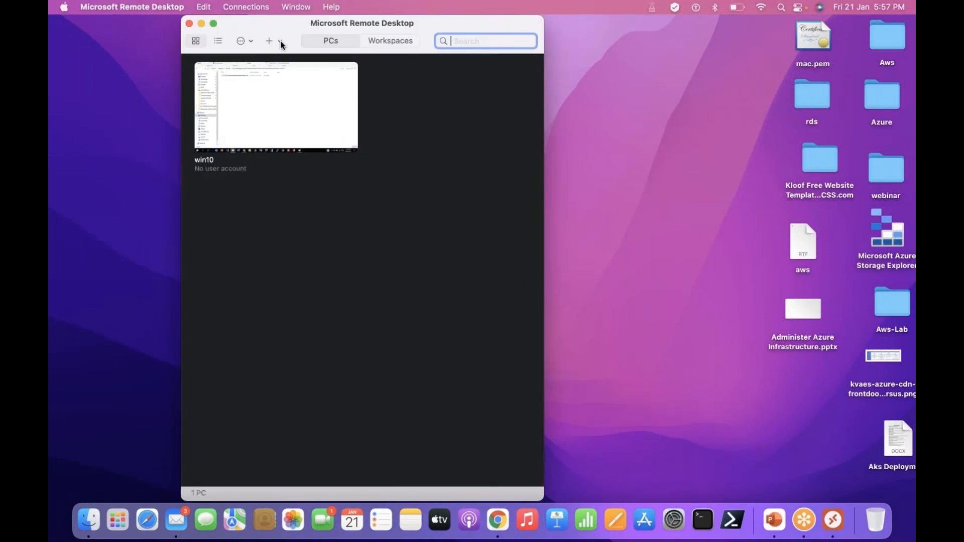
pyautogui.click(268, 42)
pyautogui.click(290, 56)
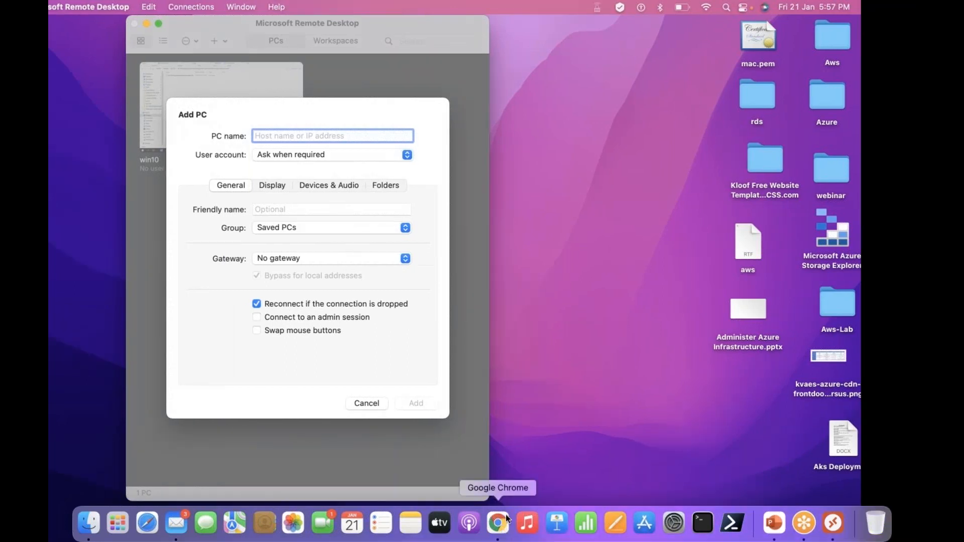
# Switch to the Azure portal in Google Chrome and copy the public IP address from web1's overview
pyautogui.click(503, 524)
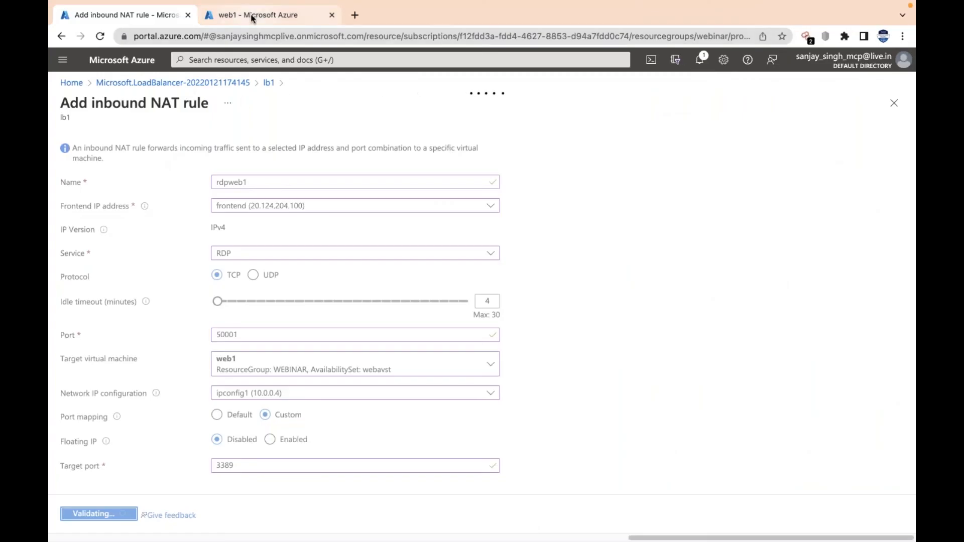
pyautogui.click(252, 18)
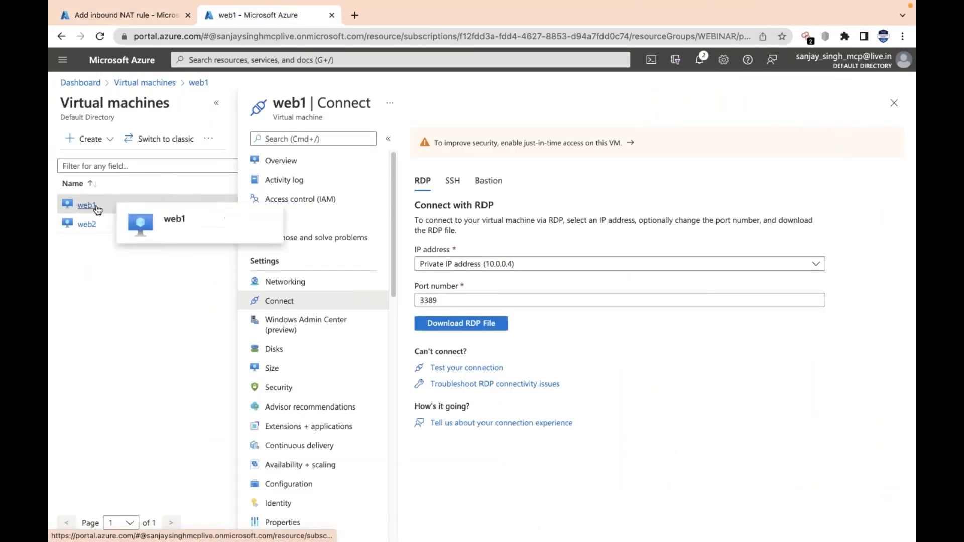
pyautogui.click(284, 162)
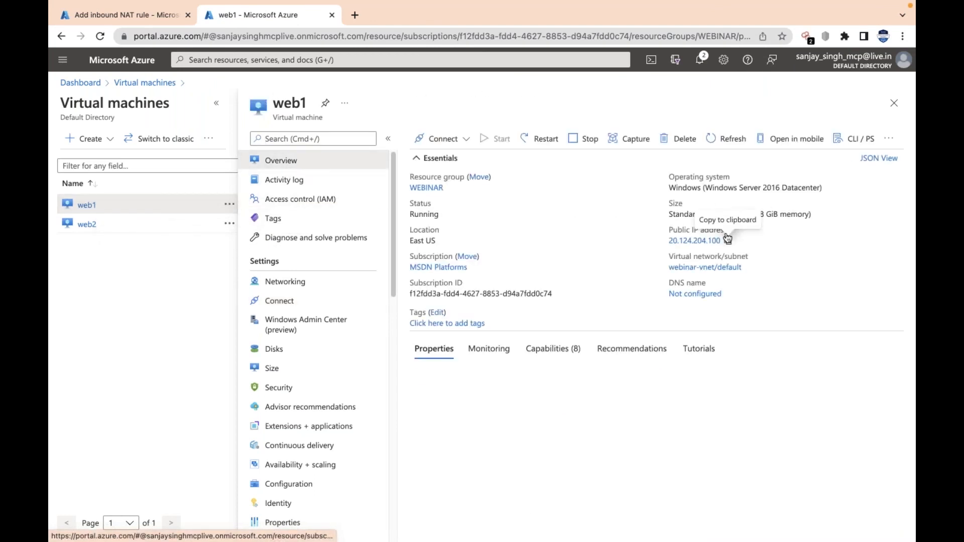
pyautogui.click(722, 271)
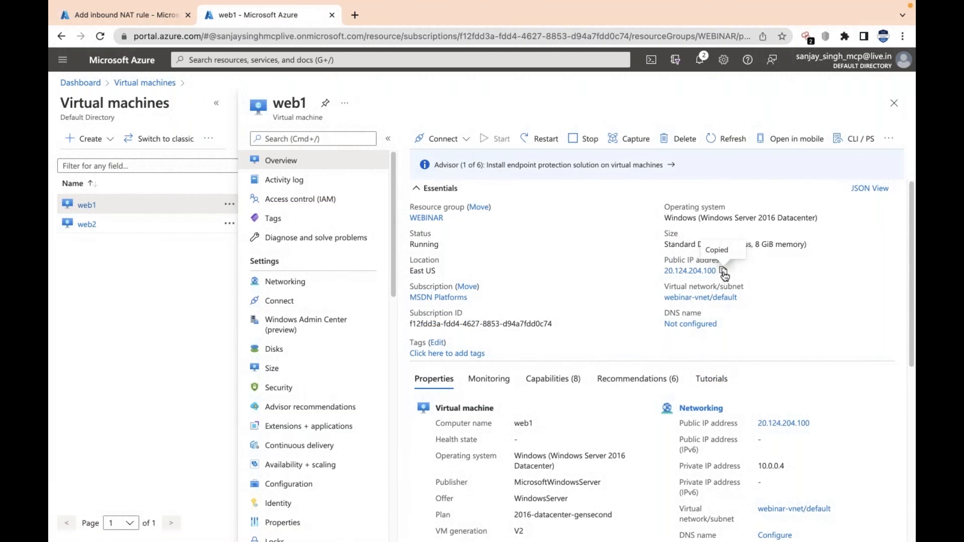
# In Microsoft Remote Desktop, add the PC under the name 20.124.204.100:50001 and open a connection to it
pyautogui.hotkey('ctrl', 'Left')
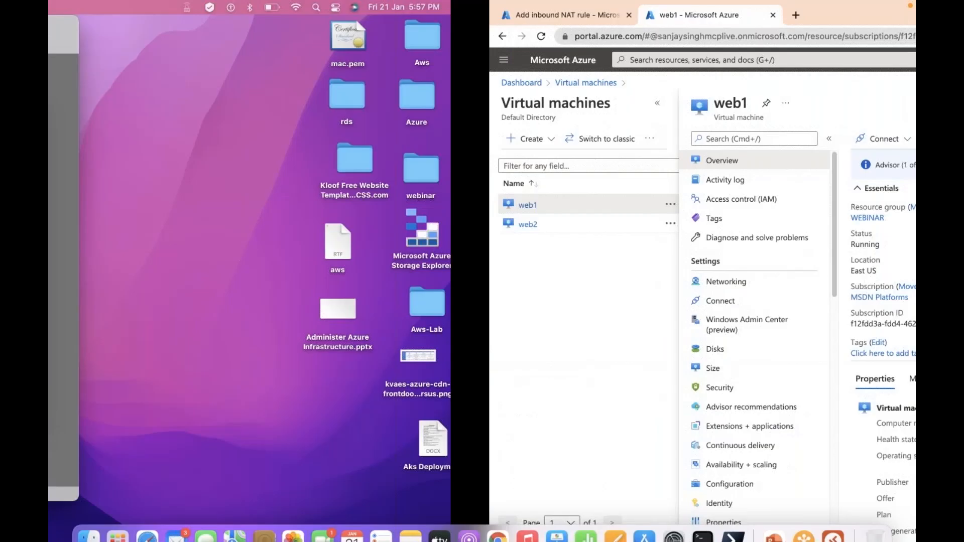
pyautogui.press('super+v')
pyautogui.write(':')
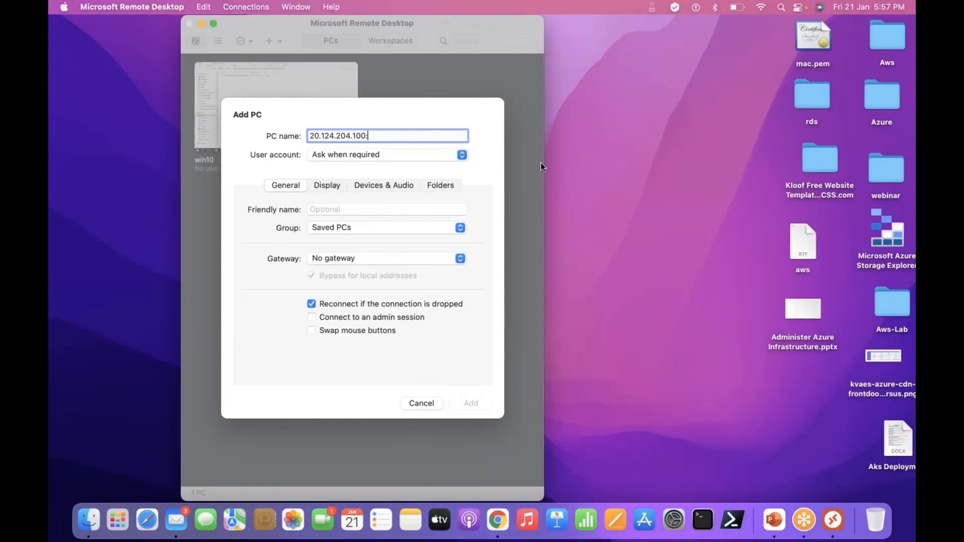
pyautogui.write('50001')
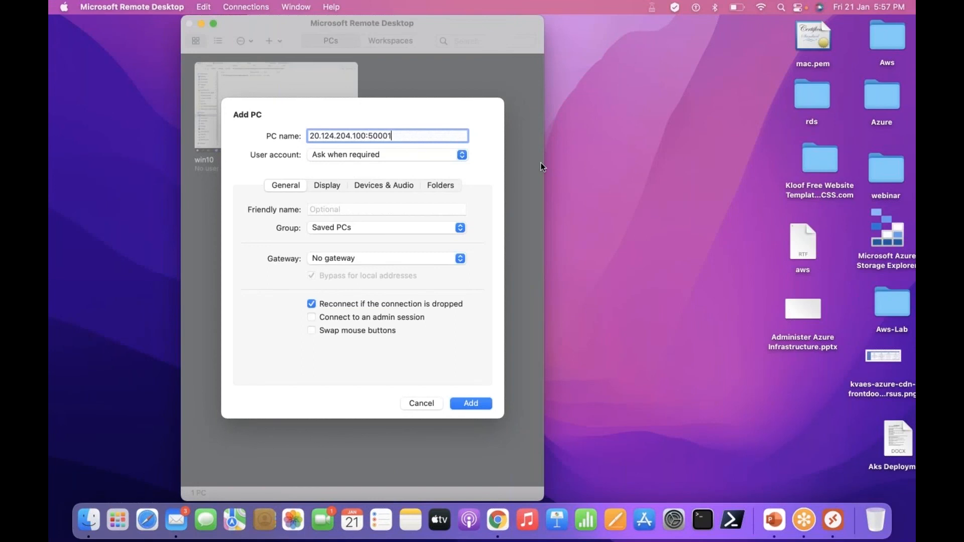
pyautogui.click(471, 404)
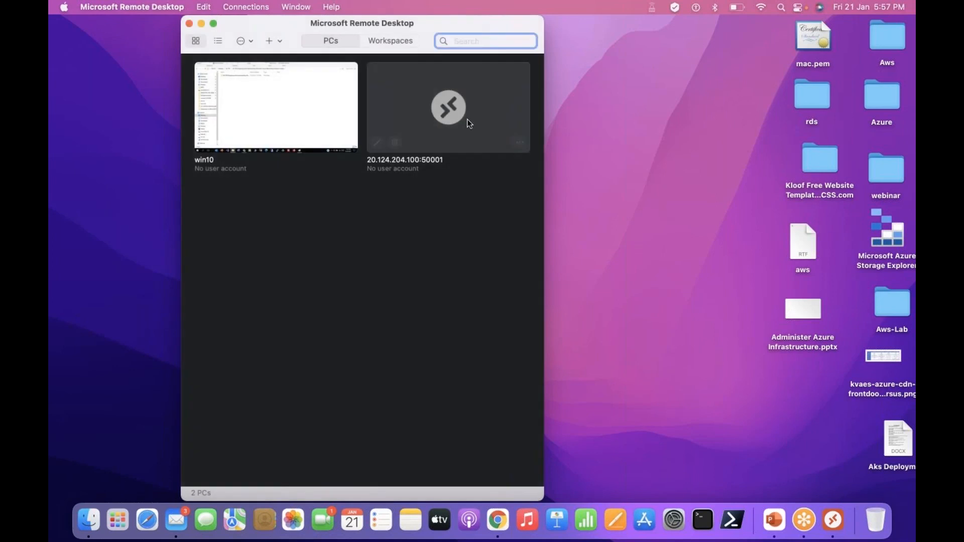
pyautogui.doubleClick(442, 113)
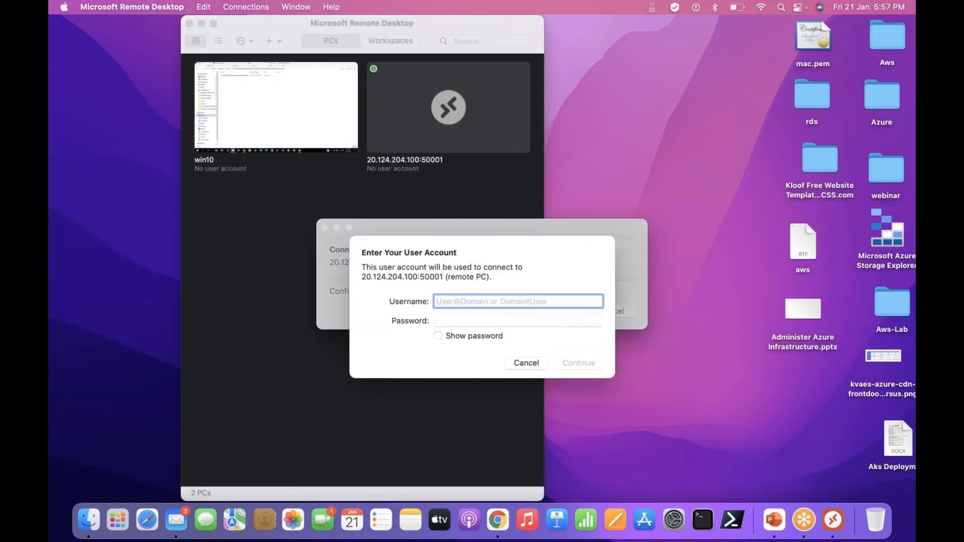
pyautogui.moveTo(514, 143)
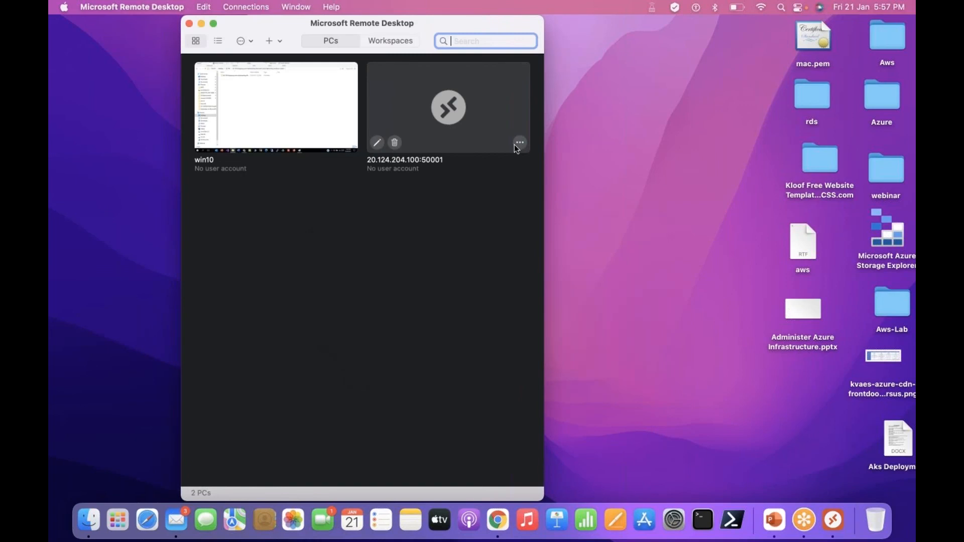
# Remove the port from the saved PC's name, leaving 20.124.204.100, and try to connect to it
pyautogui.click(382, 146)
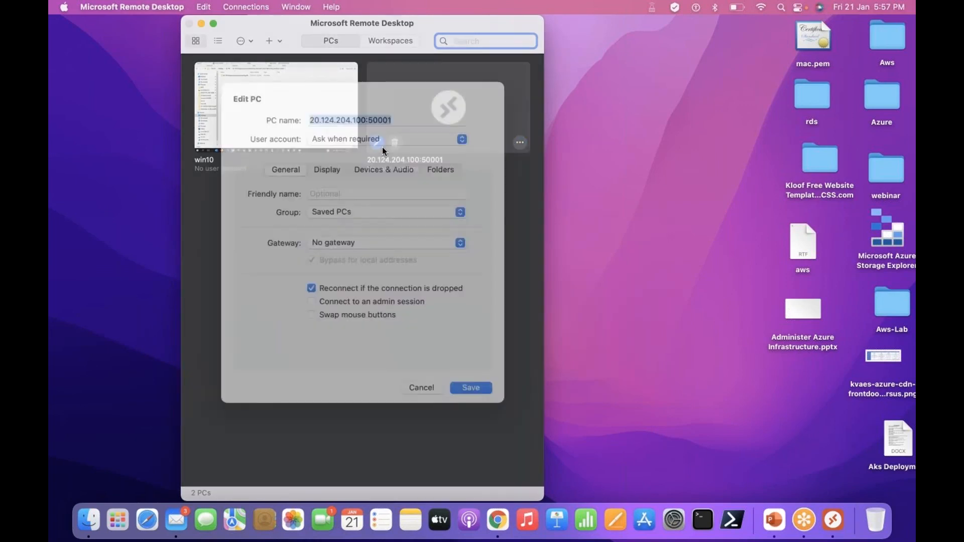
pyautogui.click(427, 135)
pyautogui.press('BackSpace')
pyautogui.press('BackSpace')
pyautogui.press('BackSpace')
pyautogui.press('BackSpace')
pyautogui.press('BackSpace')
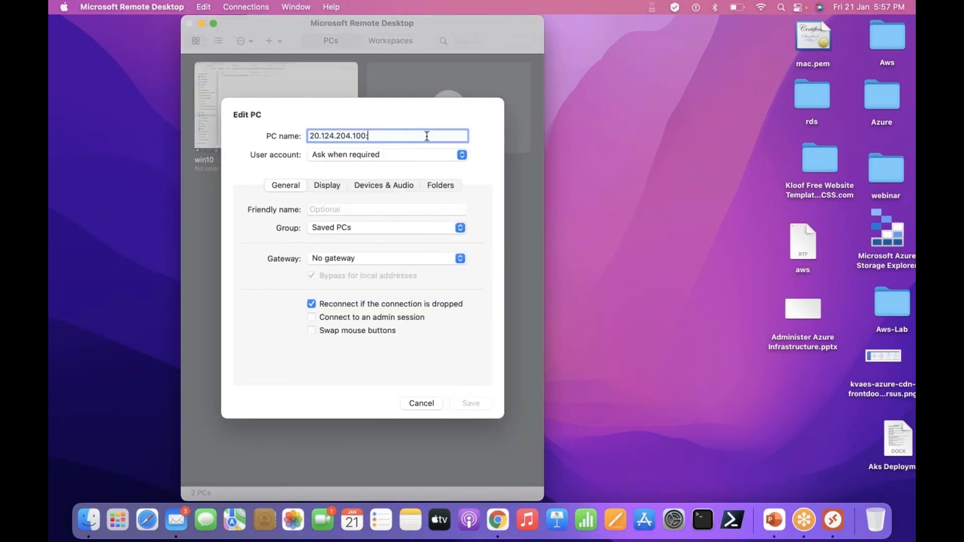
pyautogui.press('BackSpace')
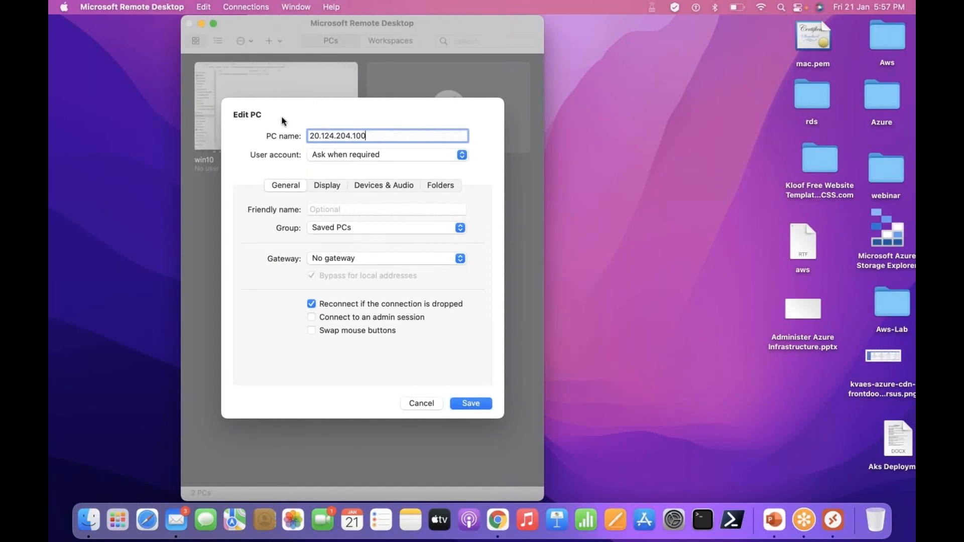
pyautogui.click(475, 402)
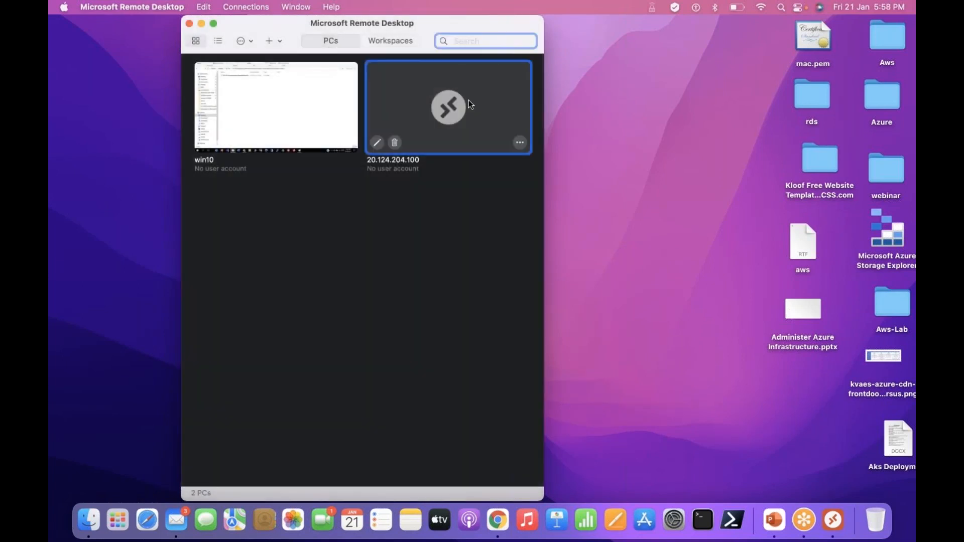
pyautogui.doubleClick(469, 100)
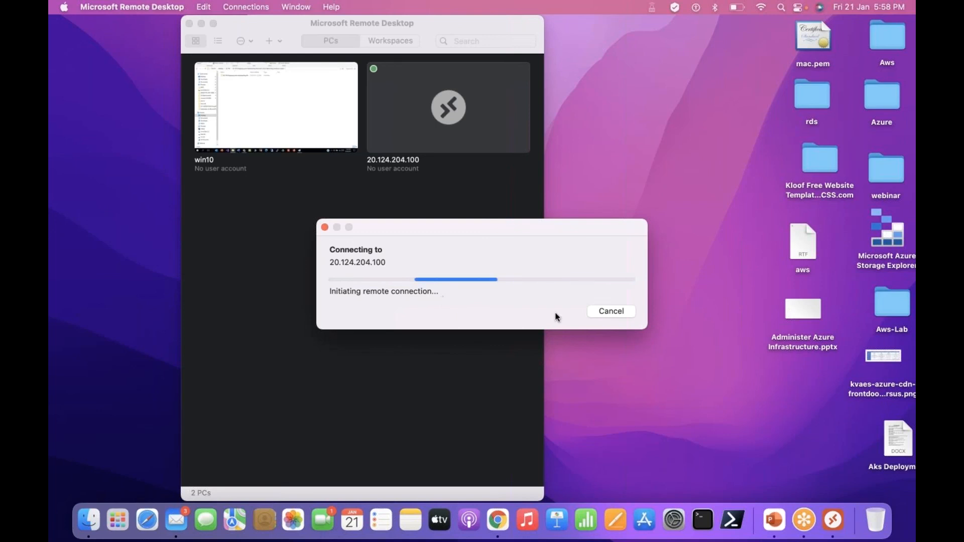
pyautogui.click(609, 312)
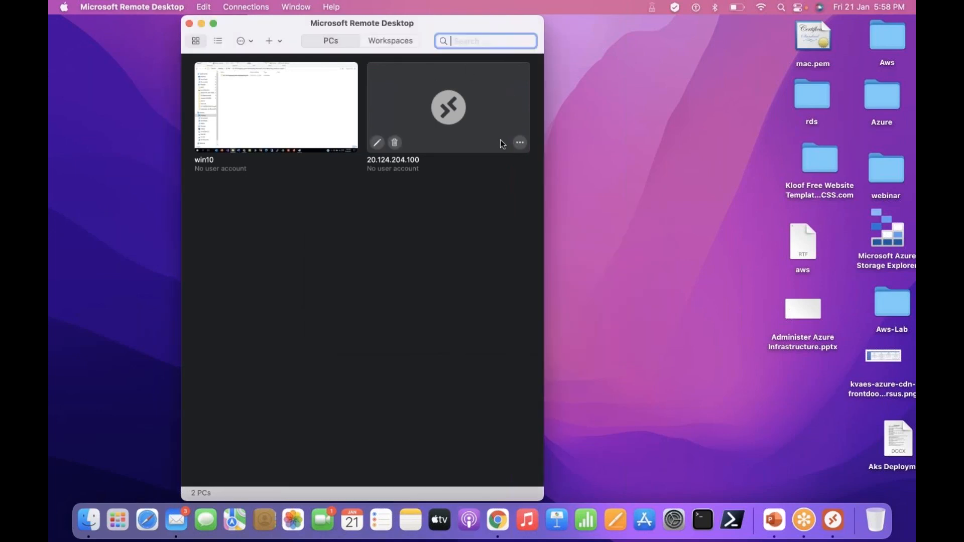
# Add port 50001 to the saved PC's name so it reads 20.124.204.100:50001, and save it
pyautogui.click(376, 142)
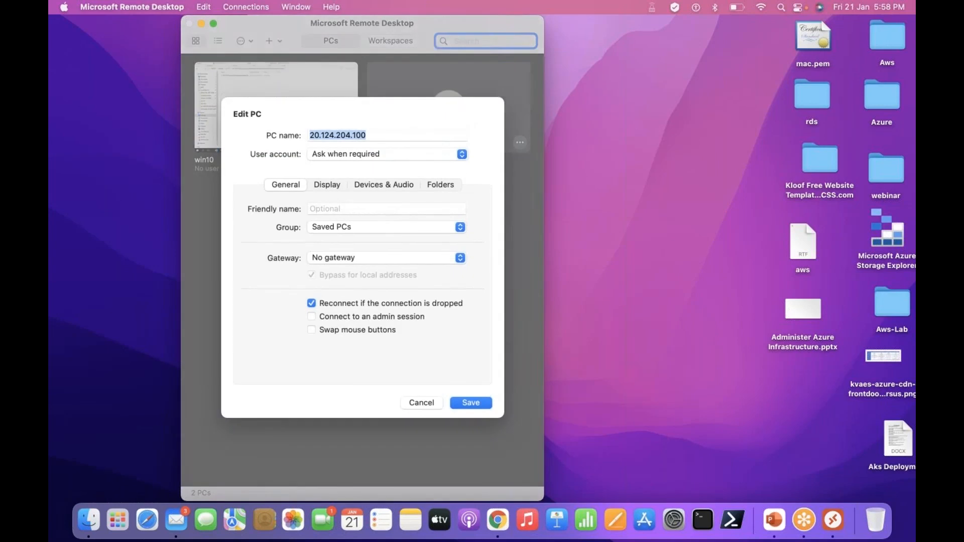
pyautogui.click(428, 133)
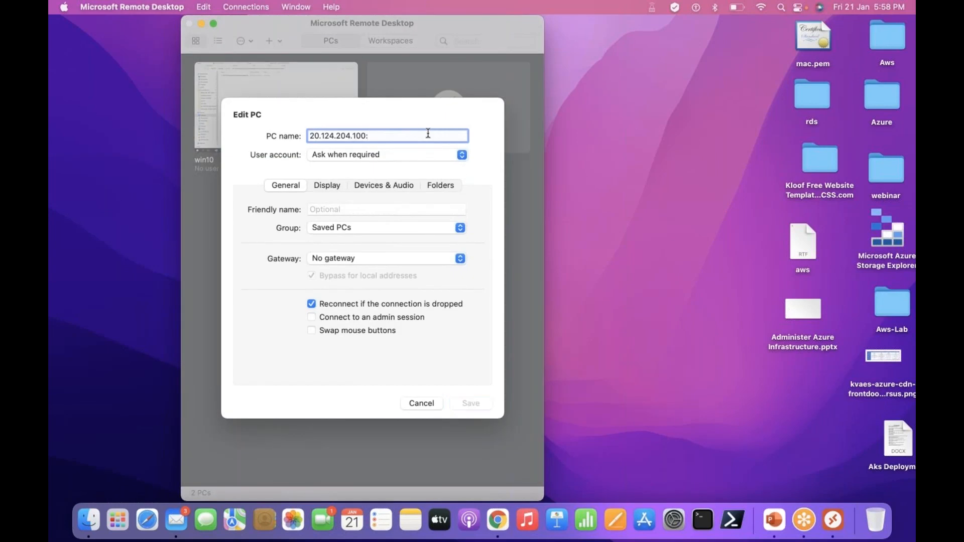
pyautogui.write(':50001')
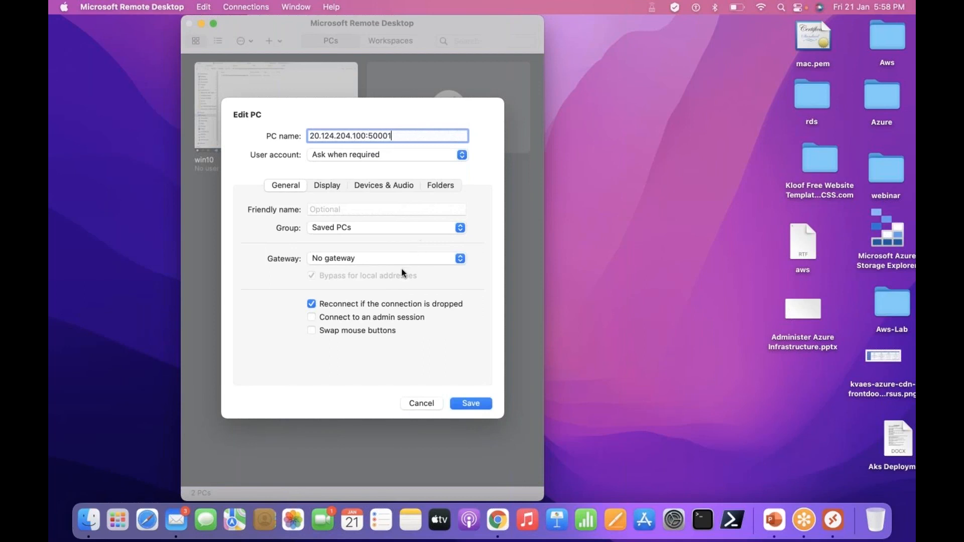
pyautogui.click(463, 406)
# Connect to the saved PC 20.124.204.100:50001 with the username azureuser and the account password
pyautogui.doubleClick(436, 87)
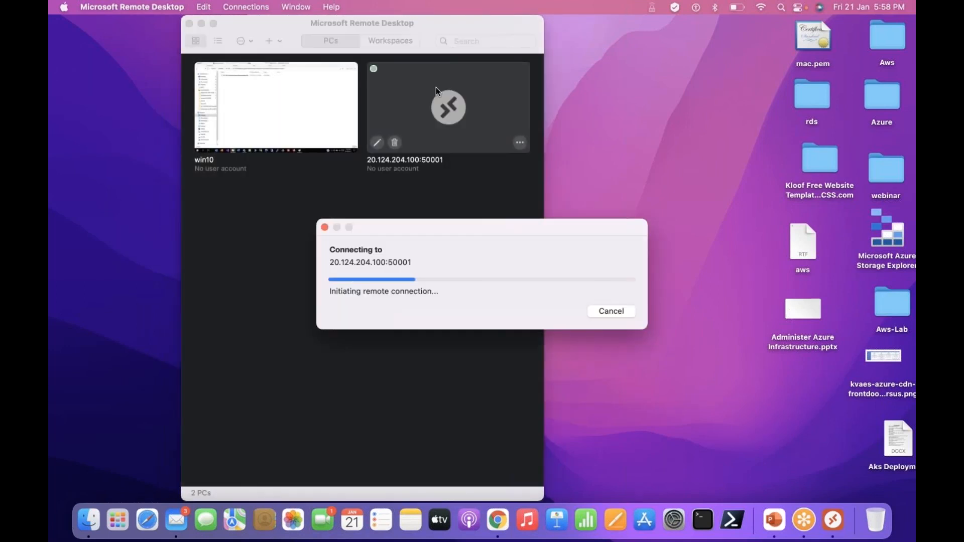
pyautogui.write('a')
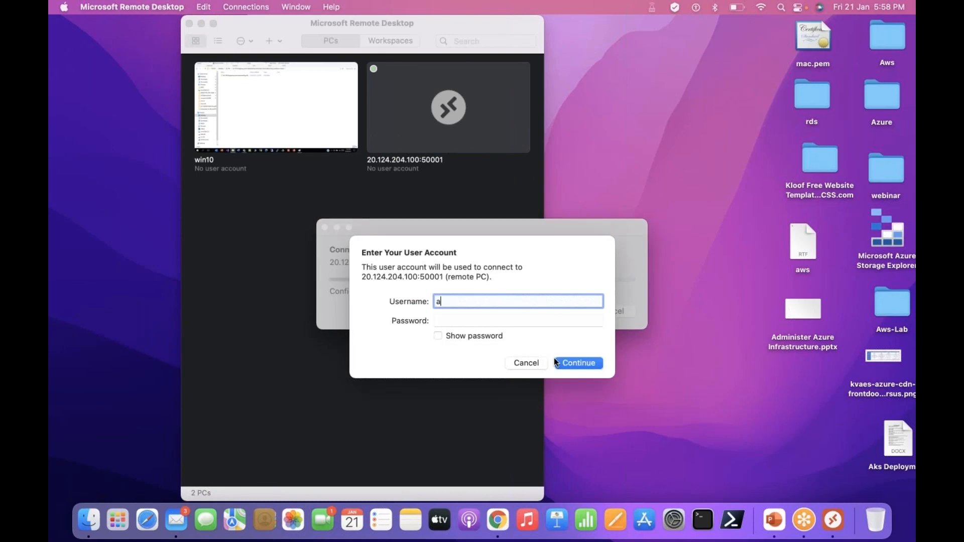
pyautogui.write('zureuser')
pyautogui.press('Tab')
pyautogui.write('P')
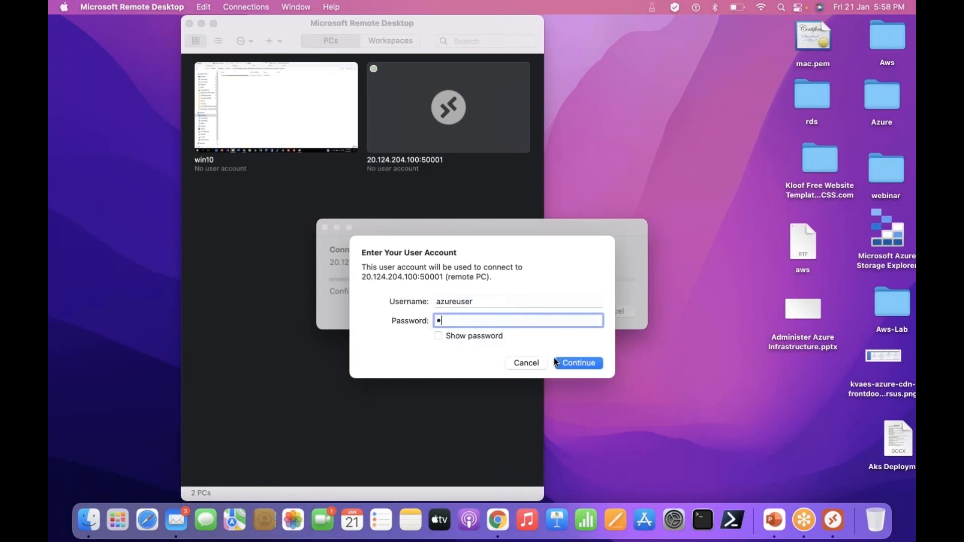
pyautogui.write('**************')
pyautogui.press('Return')
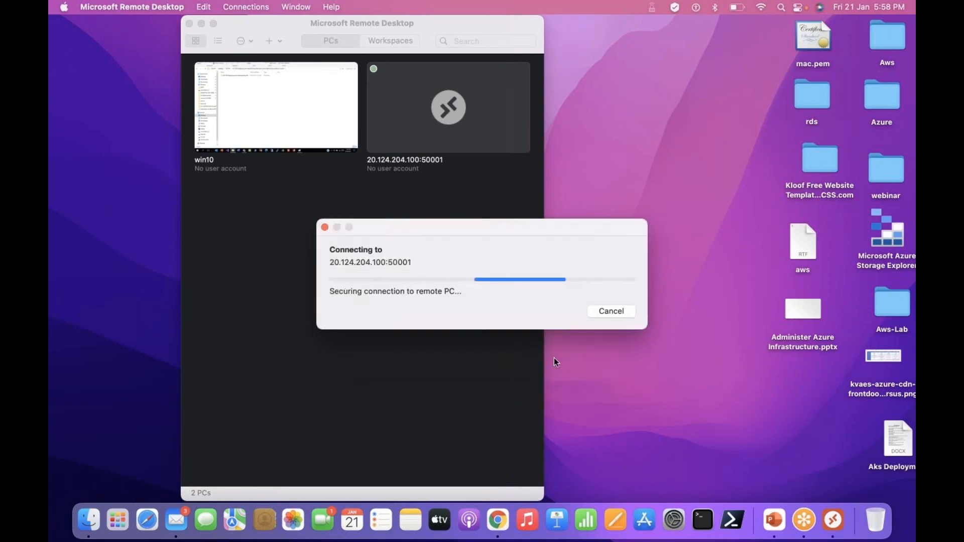
pyautogui.click(625, 321)
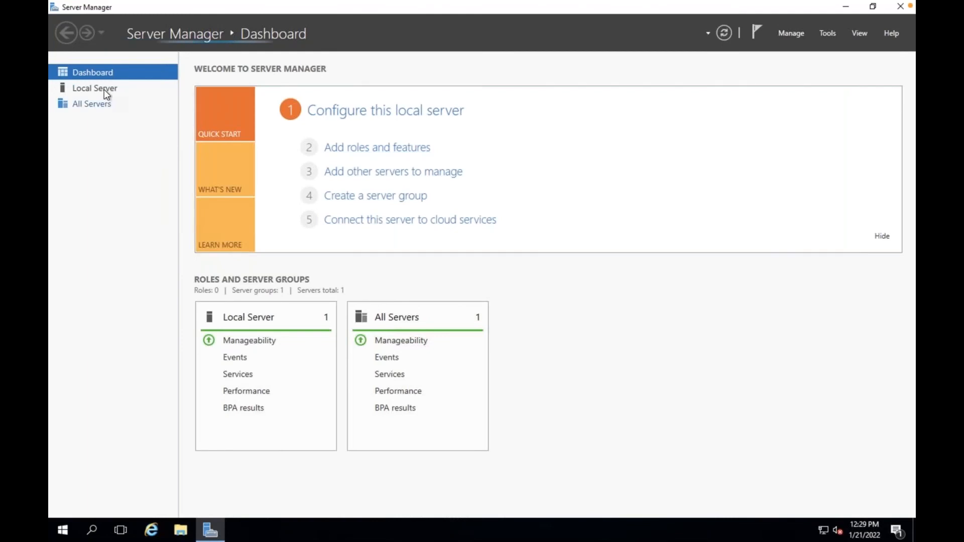
# Check the computer name in Server Manager's local server properties, and close the remote session and the Remote Desktop window
pyautogui.click(104, 89)
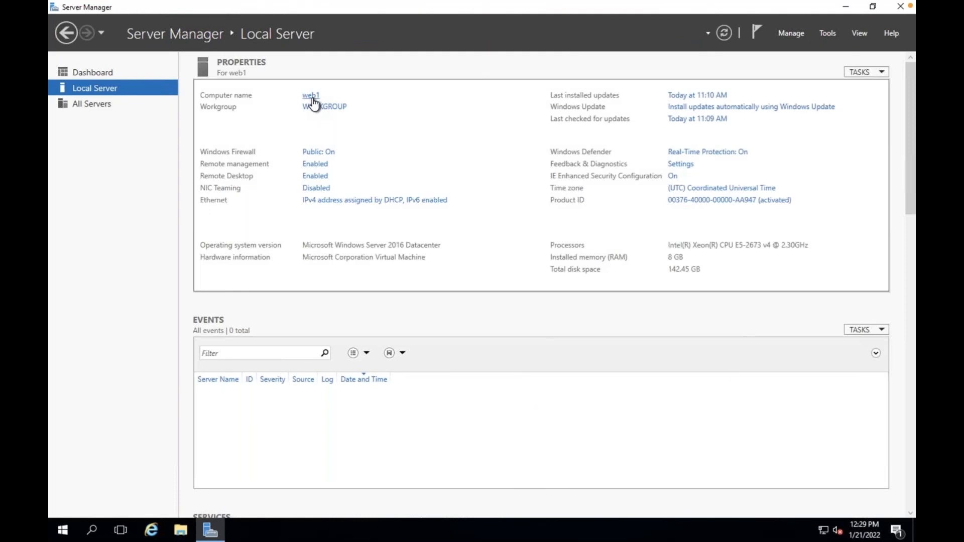
pyautogui.moveTo(499, 30)
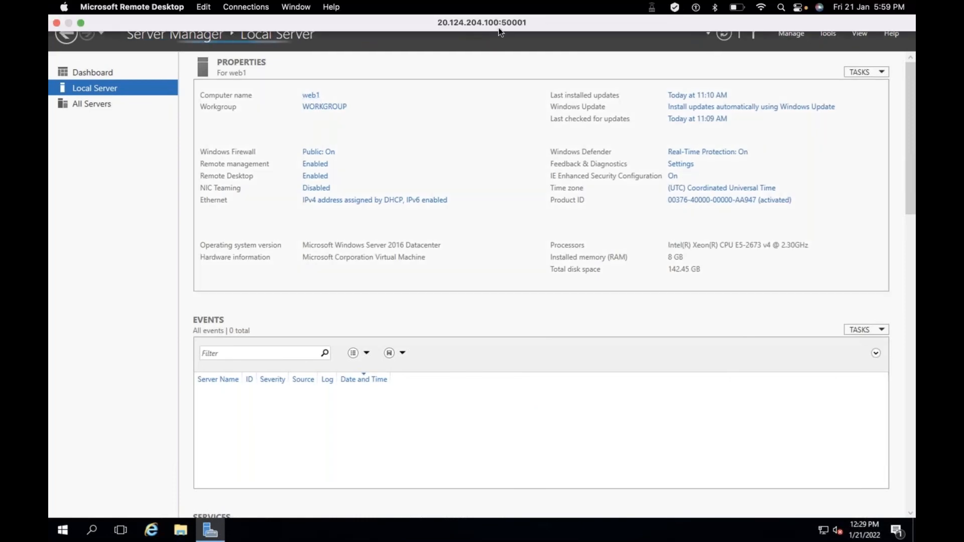
pyautogui.click(57, 24)
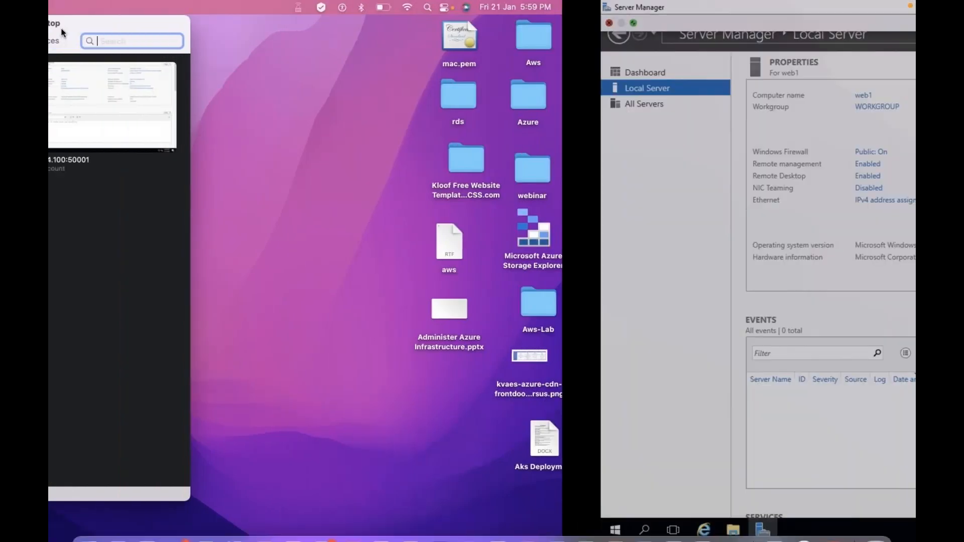
pyautogui.click(190, 23)
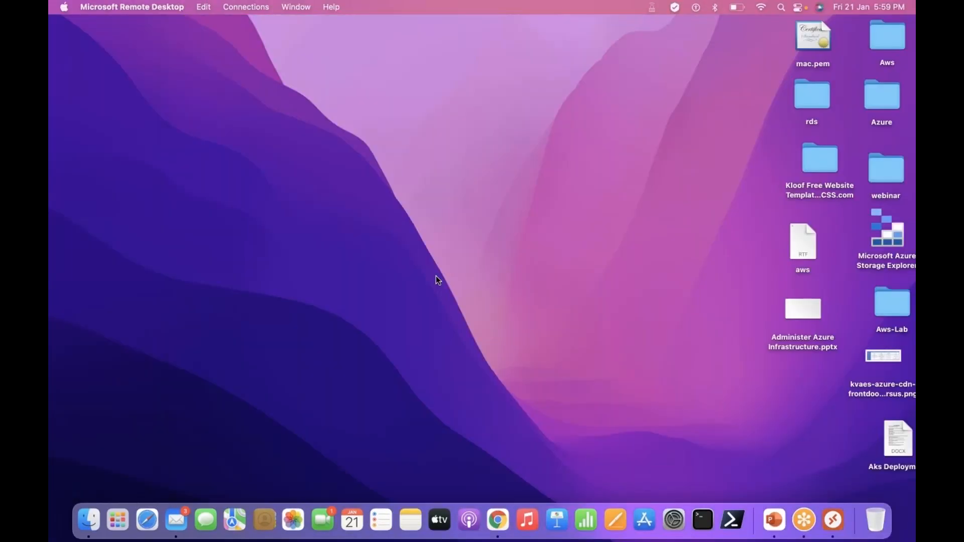
# Switch to the Azure portal and review the frontend port of the rdpweb1 rule in lb1's inbound NAT rules
pyautogui.hotkey('ctrl', 'Right')
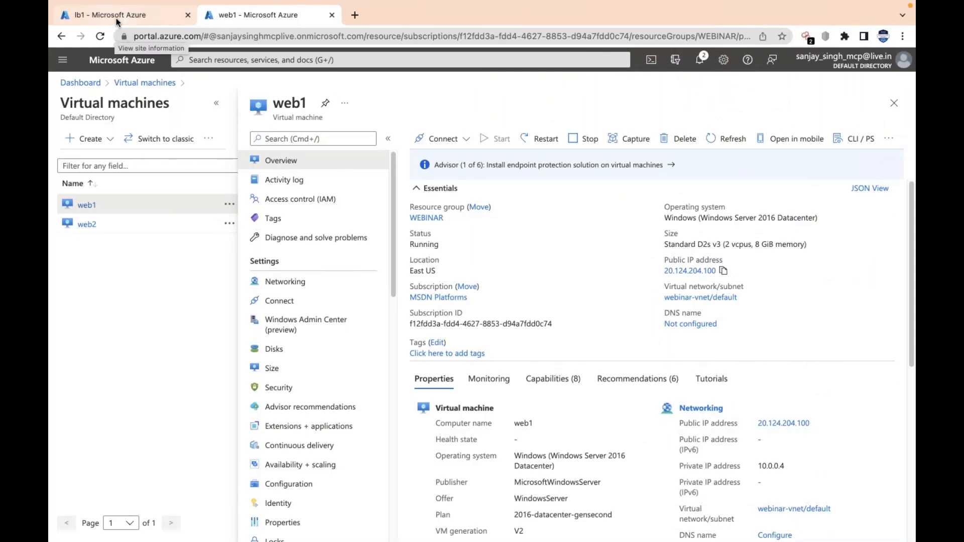
pyautogui.click(116, 18)
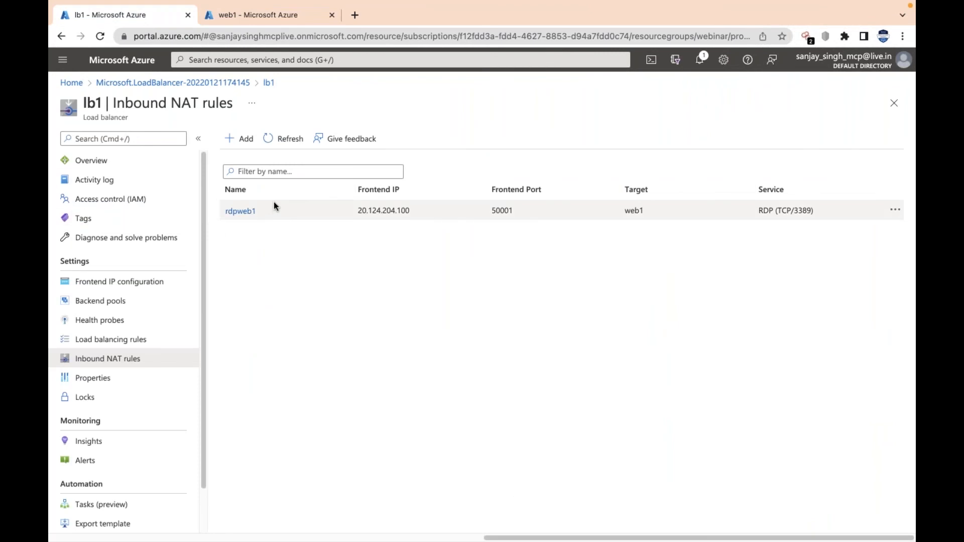
pyautogui.doubleClick(499, 210)
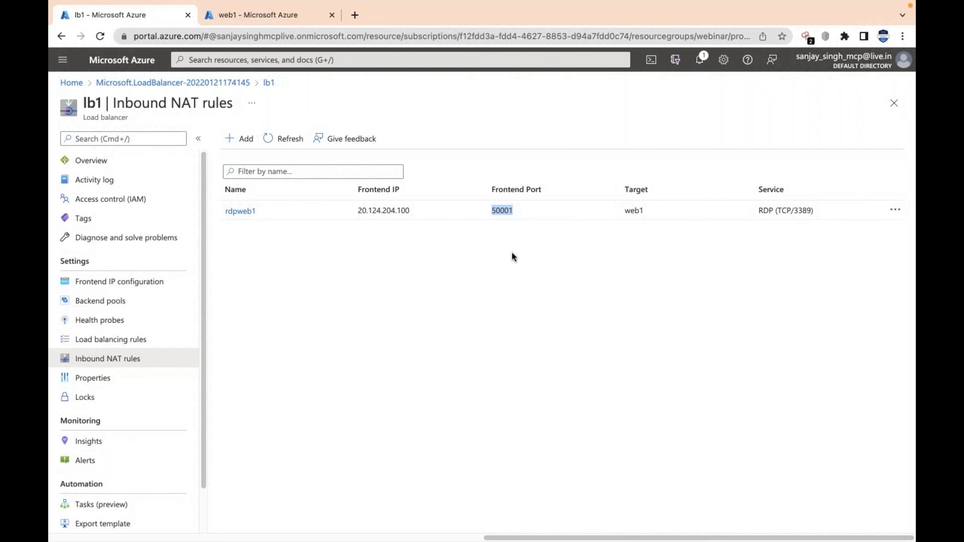
pyautogui.hotkey('ctrl', 'Right')
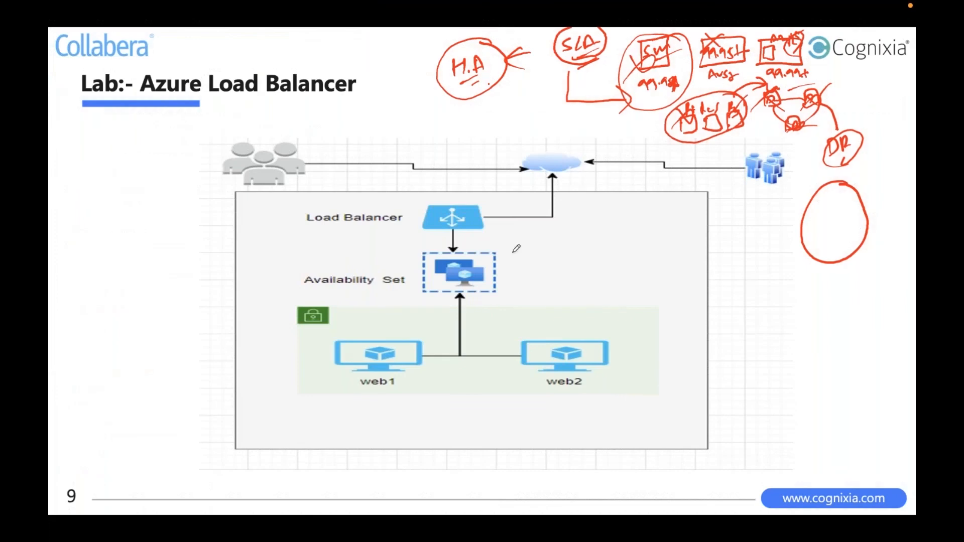
pyautogui.press('Left')
pyautogui.press('Left')
pyautogui.press('Left')
pyautogui.press('Left')
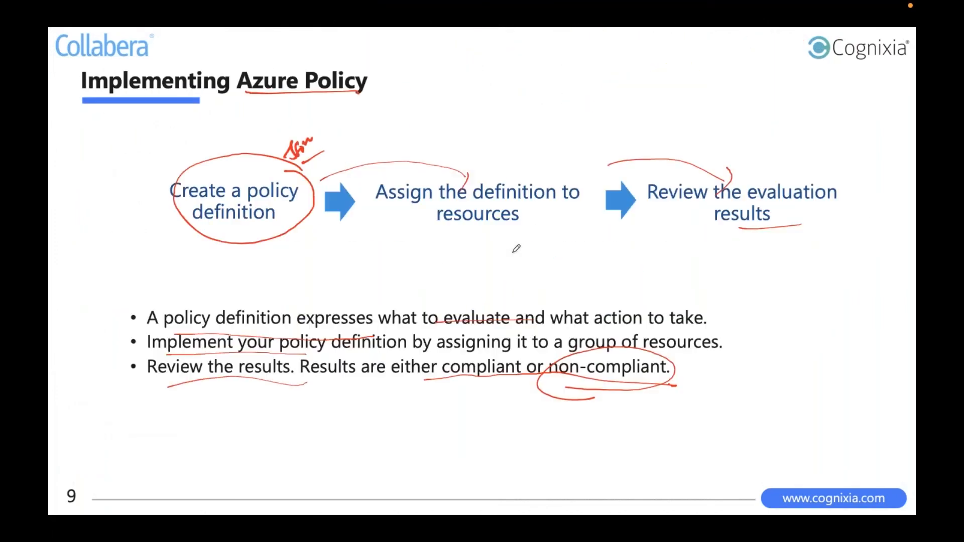
pyautogui.press('Left')
pyautogui.press('Right')
pyautogui.press('Right')
pyautogui.press('Right')
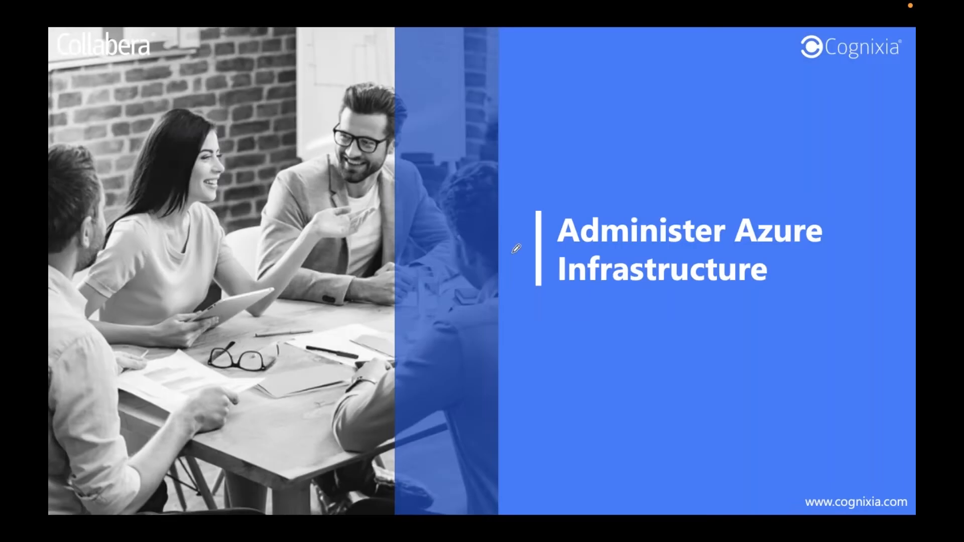
pyautogui.press('Left')
pyautogui.moveTo(250, 305); pyautogui.dragTo(292, 286)
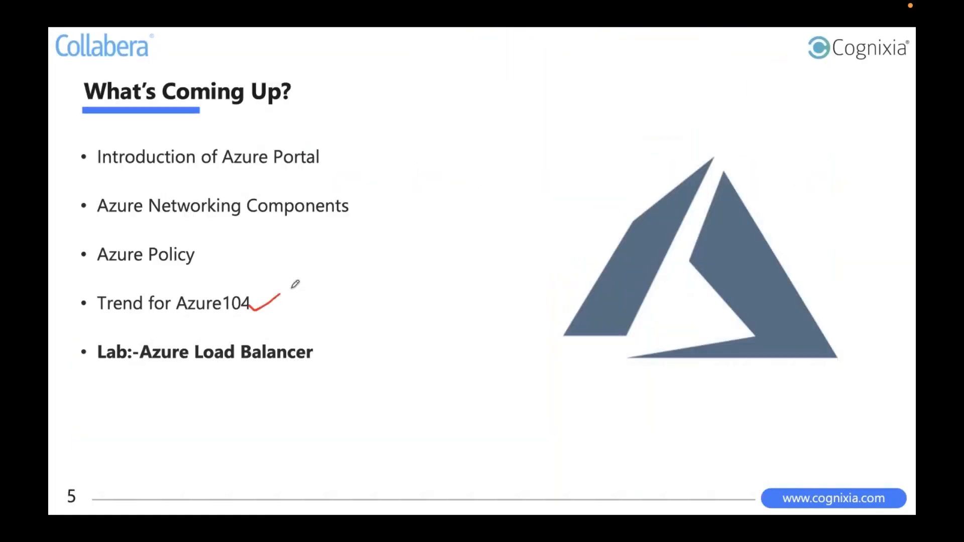